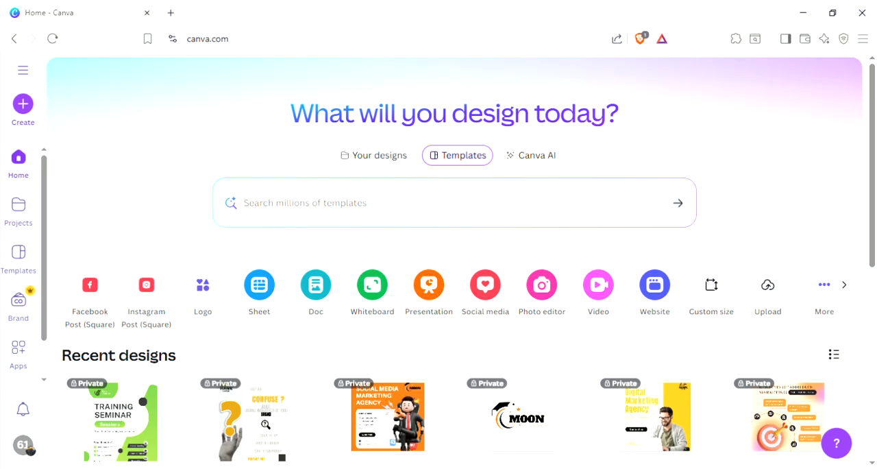
Step: Look through the recent designs on the home page and expand the side menu to show the recent designs list
scroll(304, 398, down, 3)
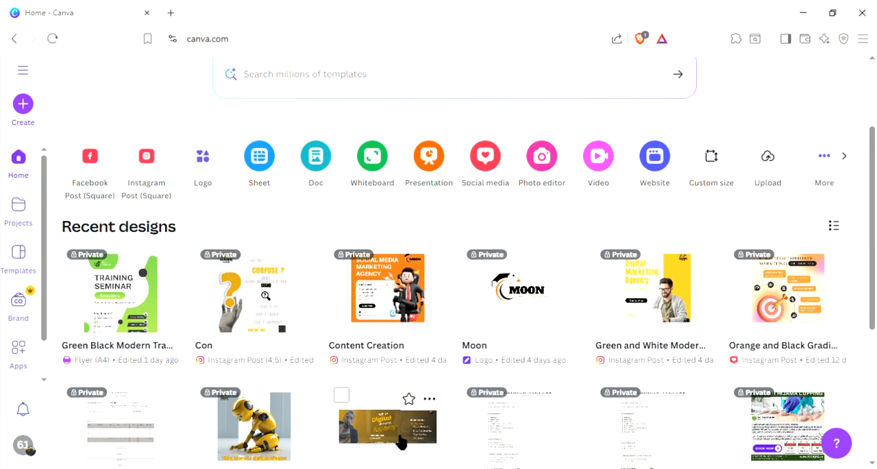
scroll(449, 409, down, 2)
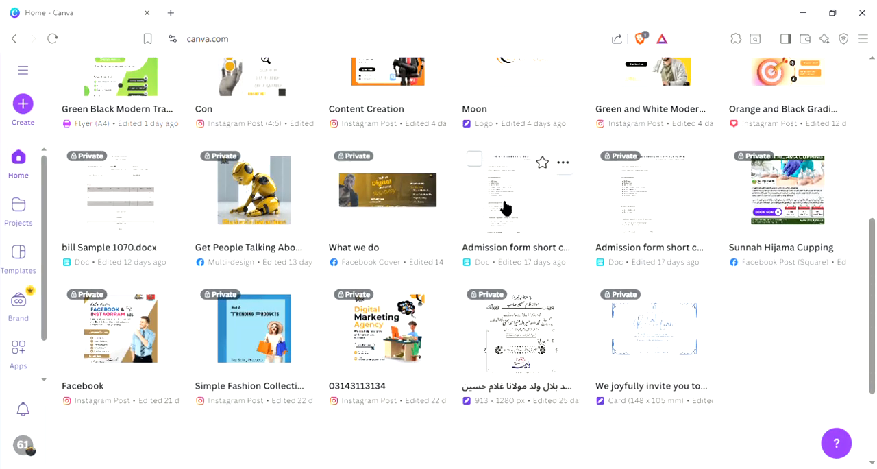
scroll(376, 332, up, 1)
scroll(376, 331, up, 5)
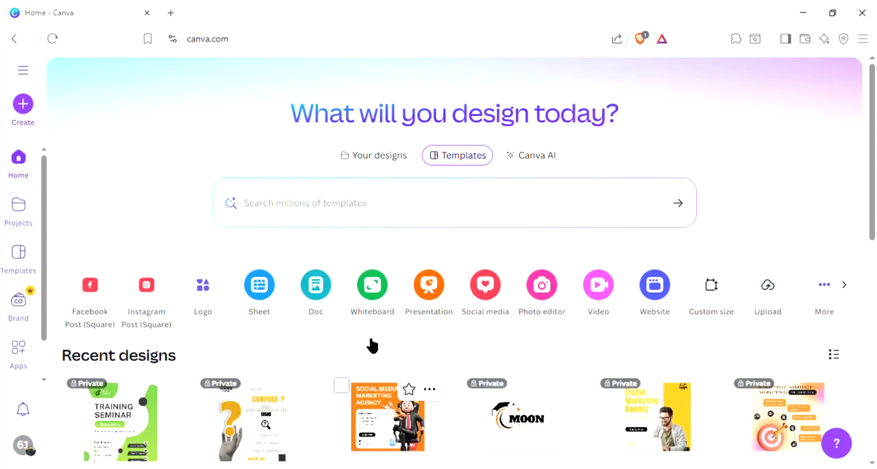
click(30, 70)
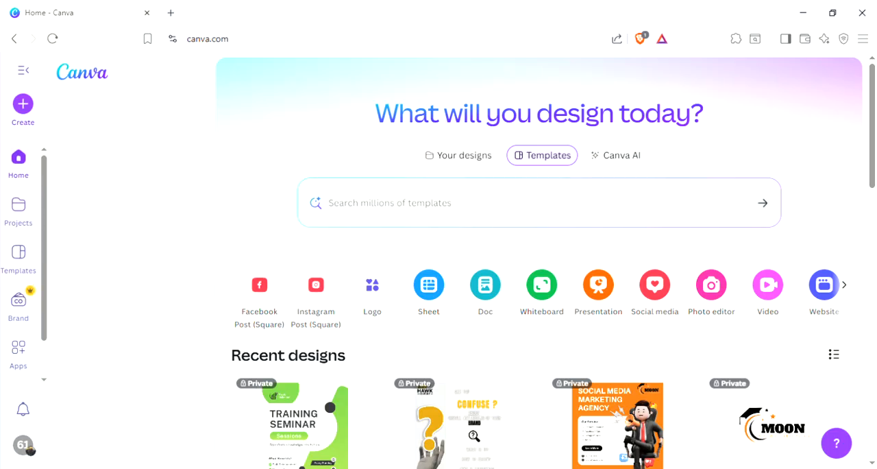
mouse_move(274, 437)
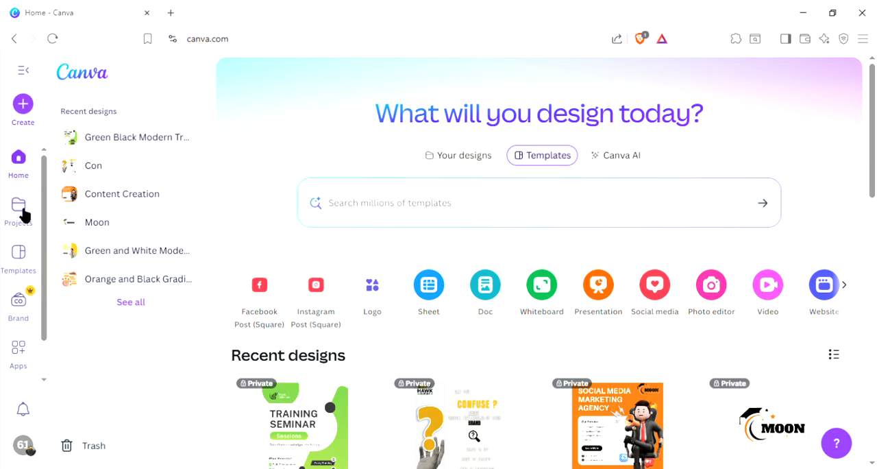
Step: Open the template library and look through its categories and the suggested designs under Start exploring
click(19, 255)
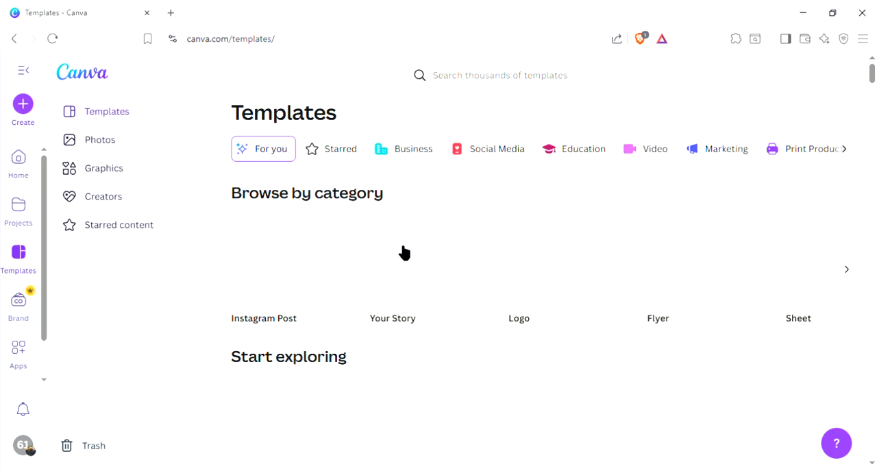
scroll(403, 247, down, 2)
scroll(407, 260, up, 1)
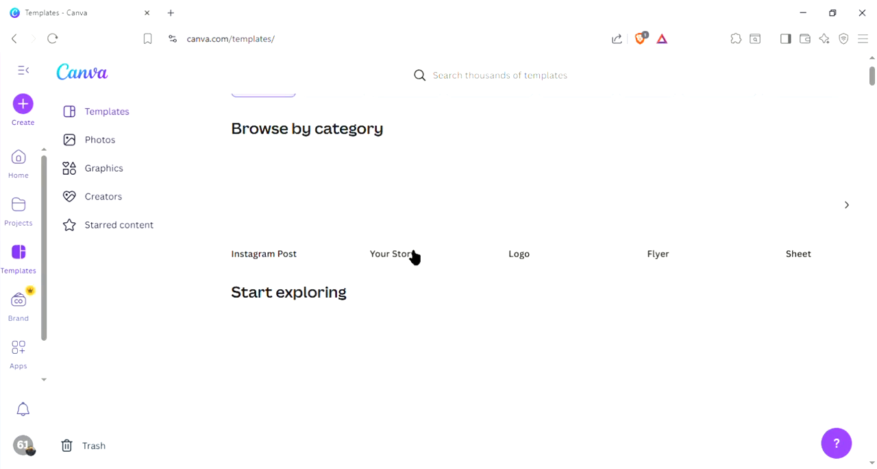
scroll(425, 255, down, 1)
scroll(419, 256, up, 2)
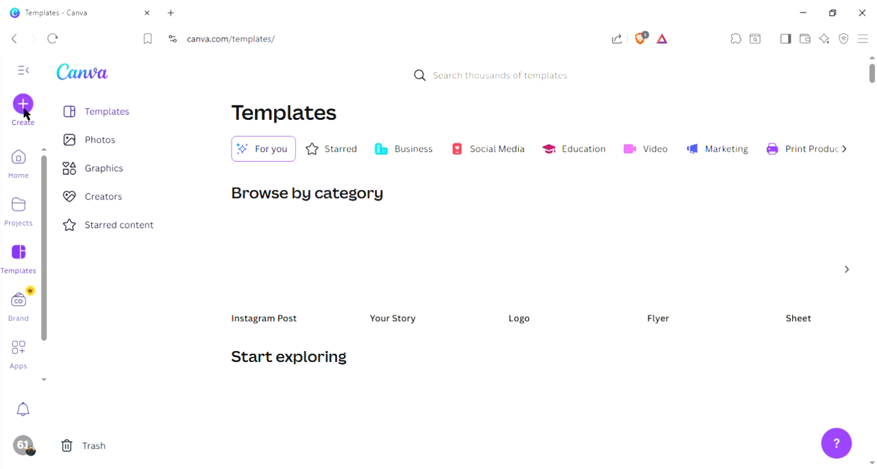
scroll(774, 312, down, 1)
scroll(747, 287, down, 5)
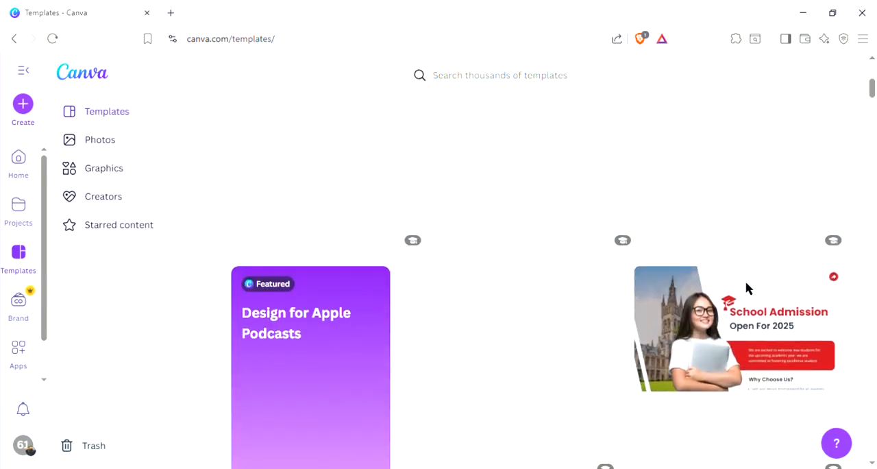
scroll(747, 288, down, 2)
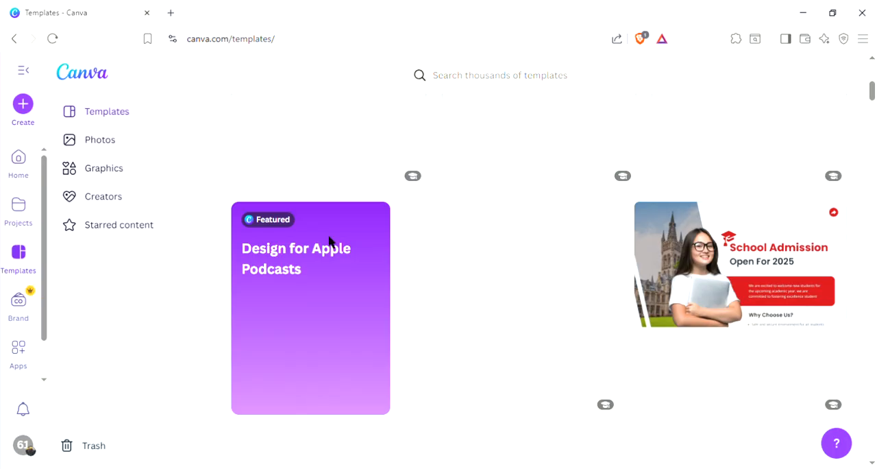
scroll(220, 241, up, 5)
scroll(220, 244, up, 3)
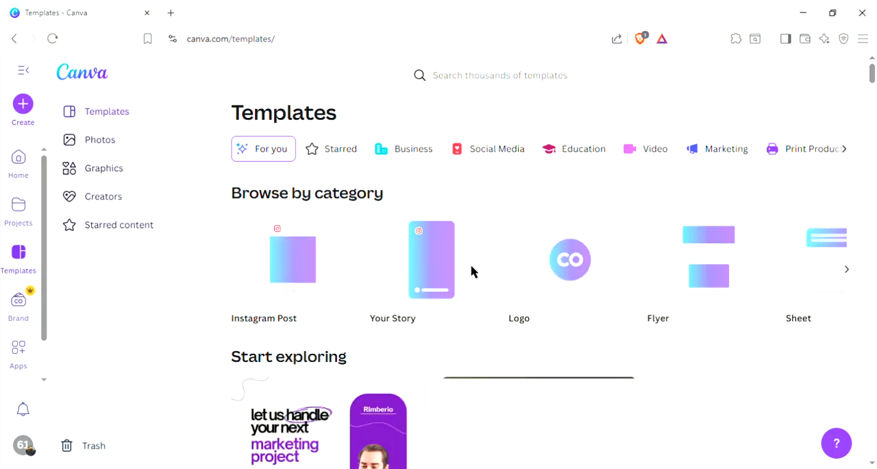
scroll(472, 273, down, 1)
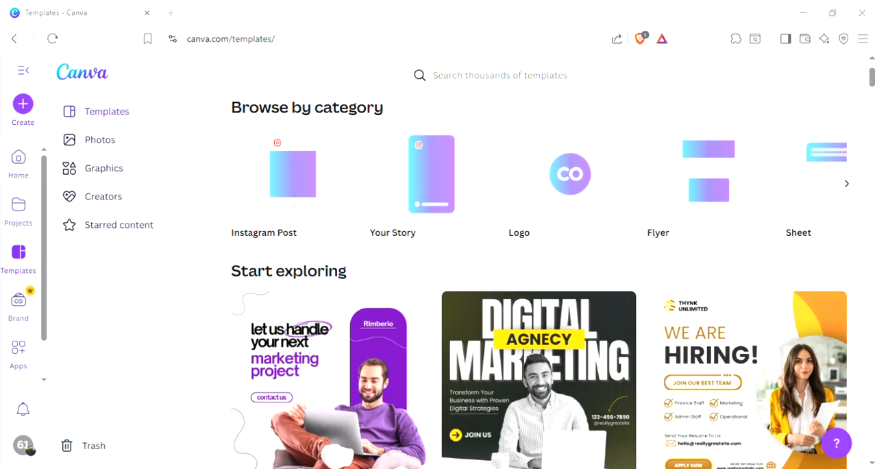
Step: Start a new blank Instagram Post (4:5) design at 1080 × 1350 px
click(539, 379)
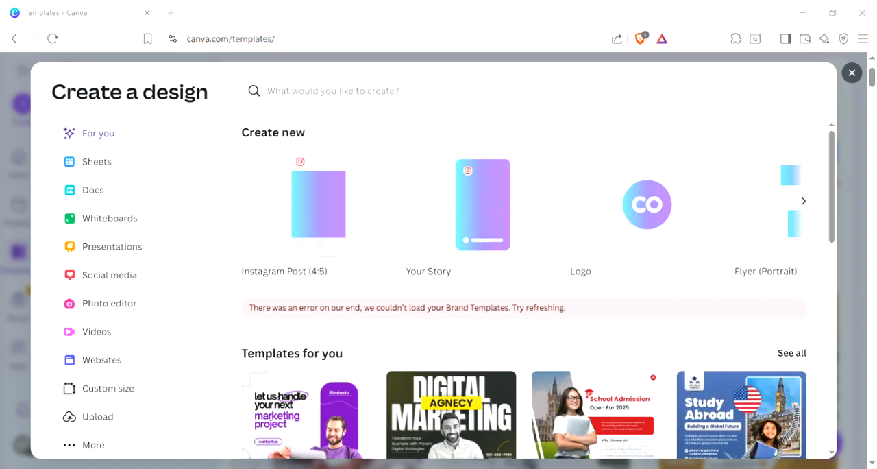
click(321, 225)
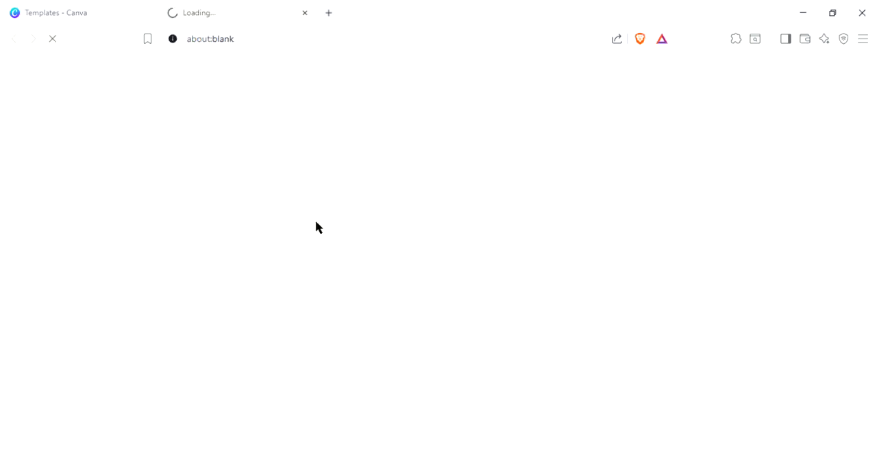
Step: Open Facebook in a new browser tab and return to the Canva templates page
click(94, 6)
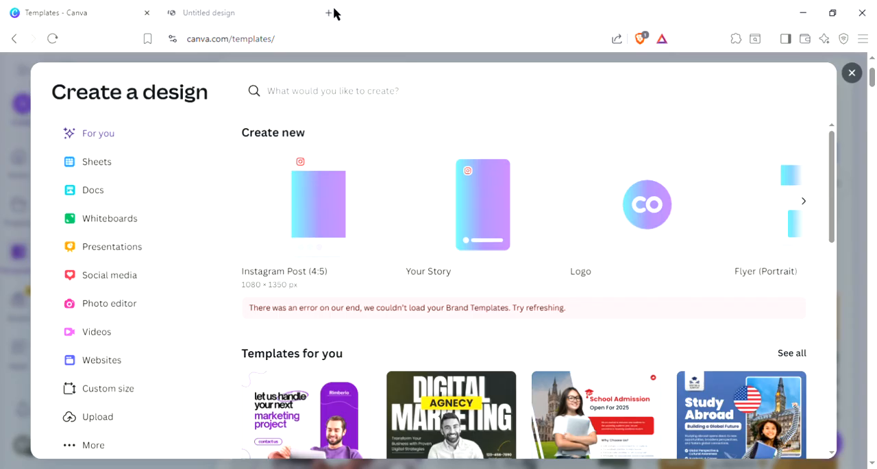
click(328, 14)
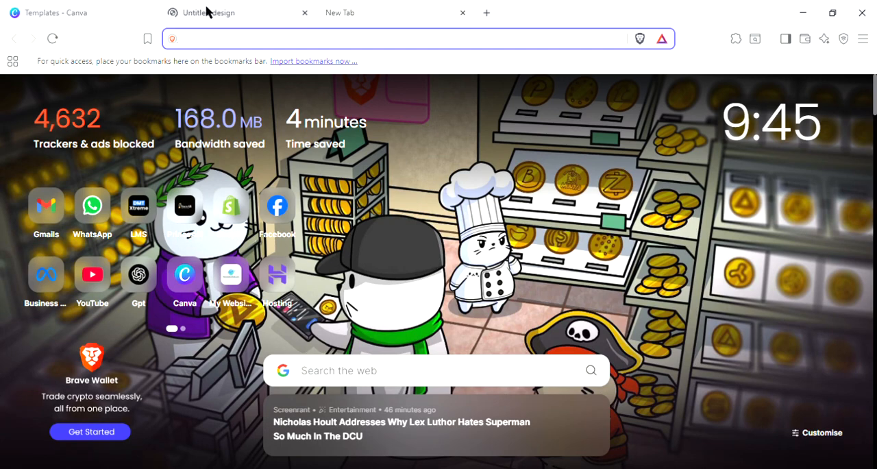
click(232, 13)
click(376, 7)
click(278, 209)
click(103, 6)
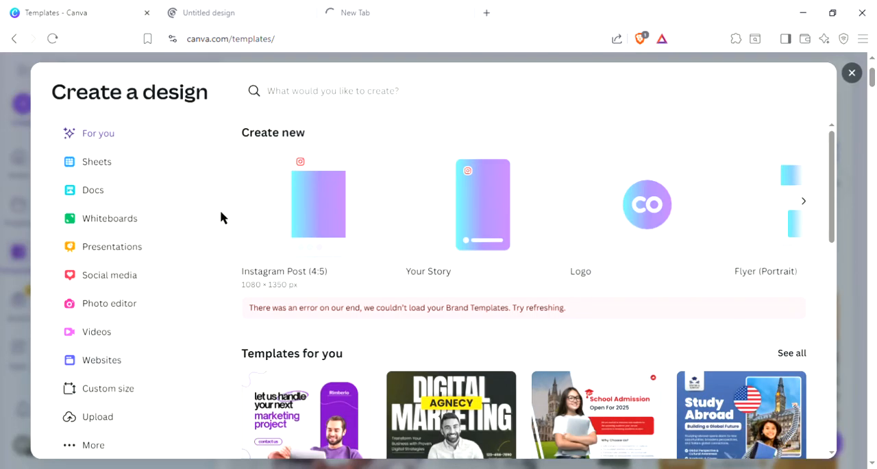
click(242, 7)
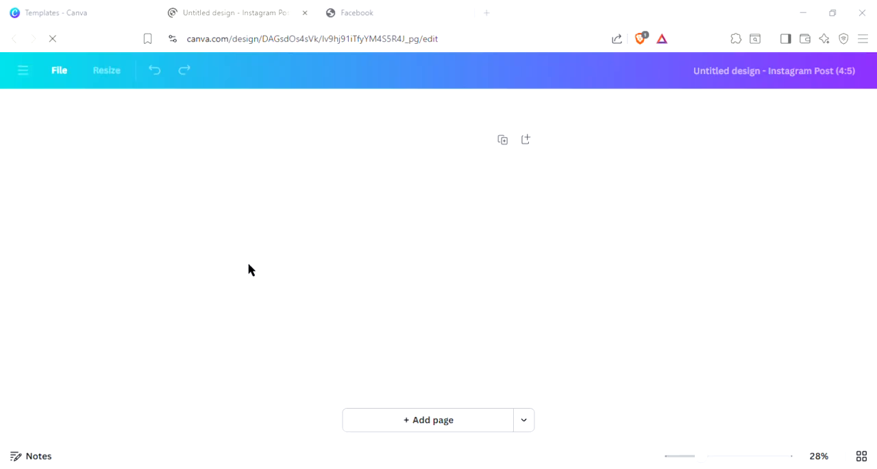
click(368, 6)
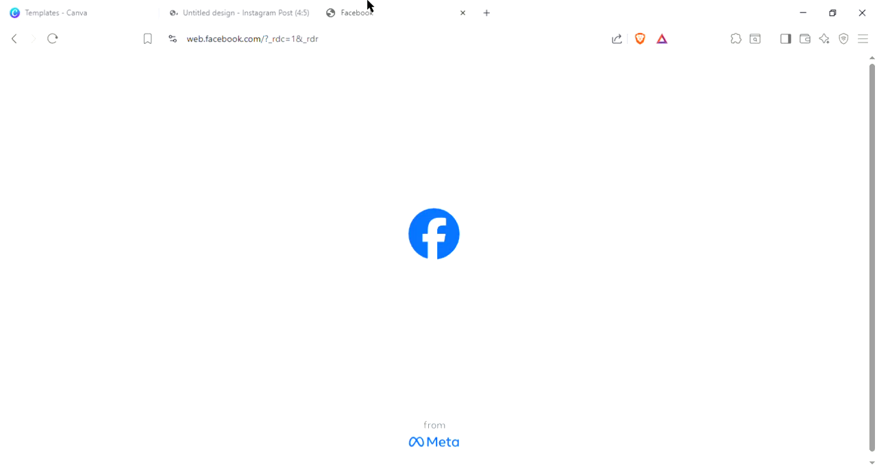
click(255, 7)
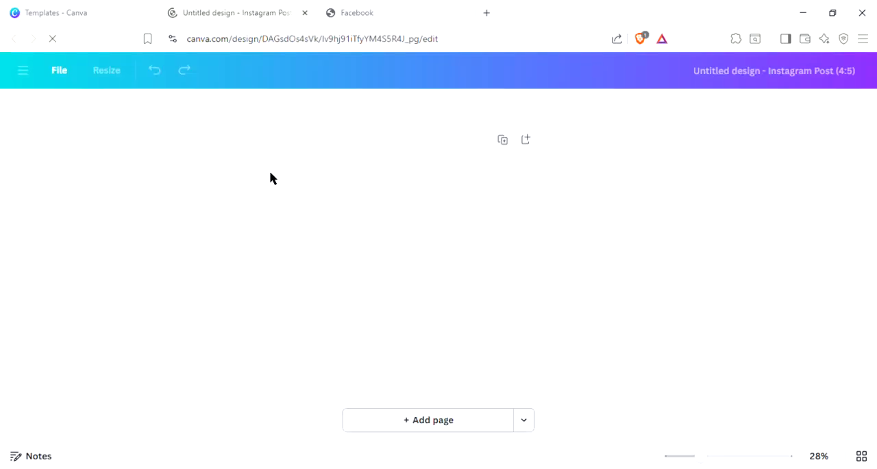
click(356, 7)
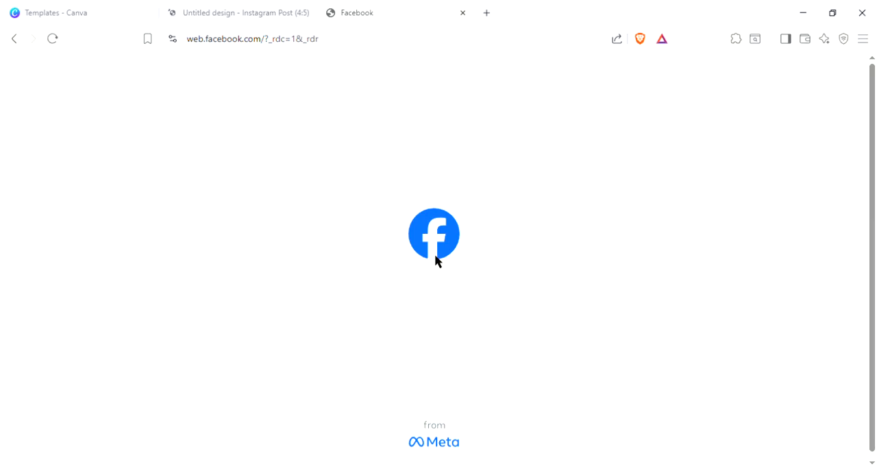
click(85, 8)
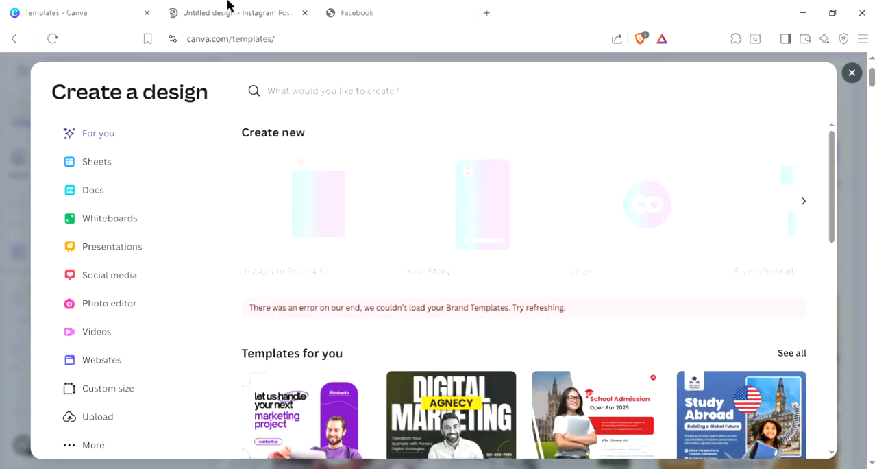
click(237, 8)
click(361, 7)
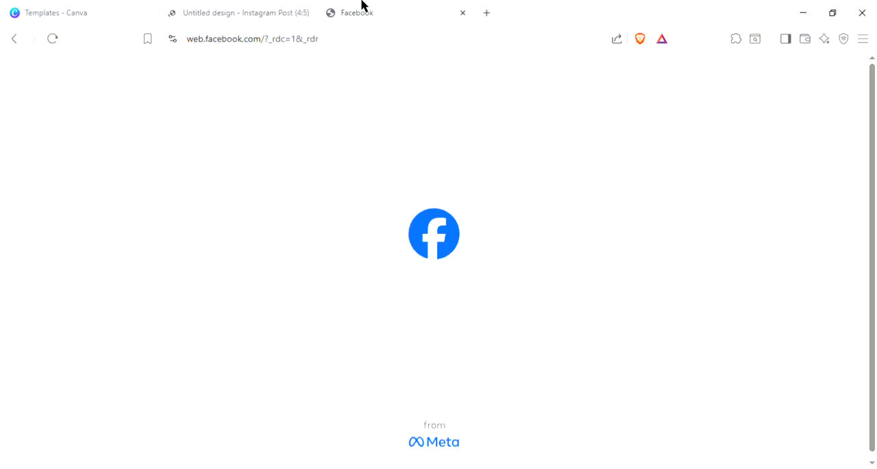
click(743, 468)
click(584, 284)
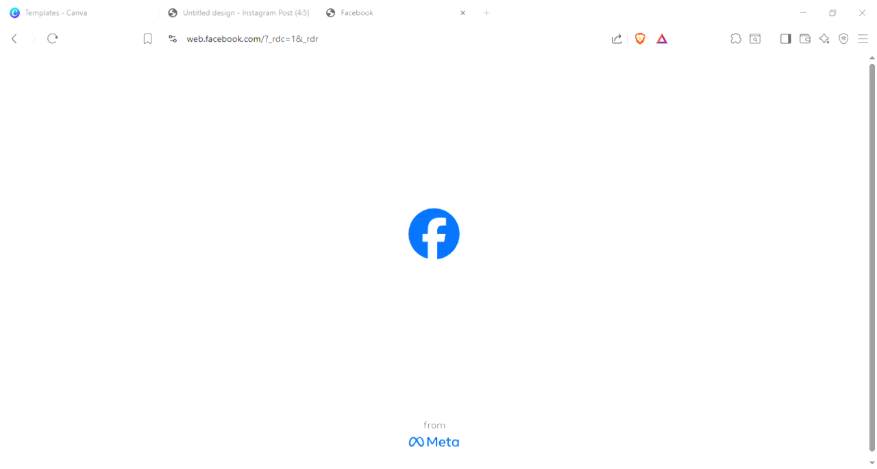
click(137, 294)
click(257, 6)
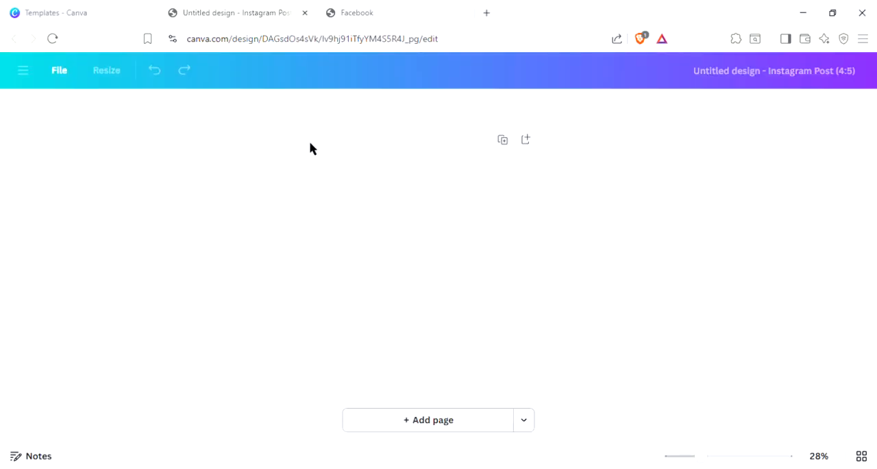
click(373, 7)
click(200, 7)
click(117, 5)
click(208, 5)
click(418, 5)
click(252, 5)
click(394, 6)
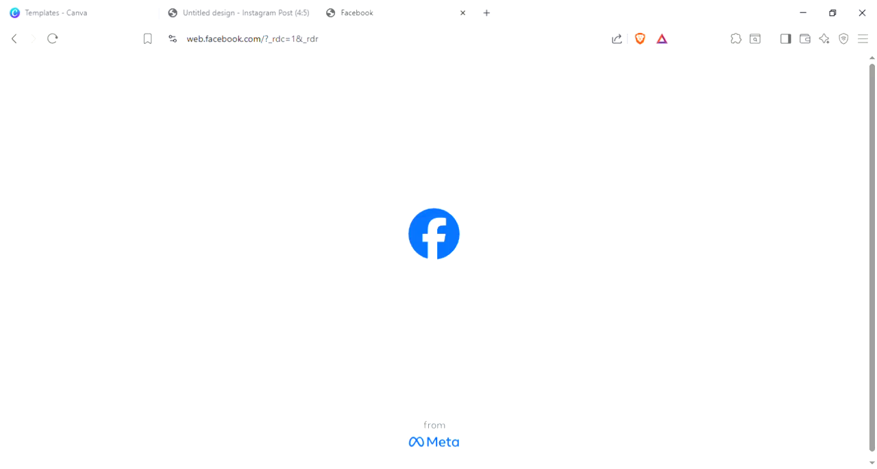
click(239, 10)
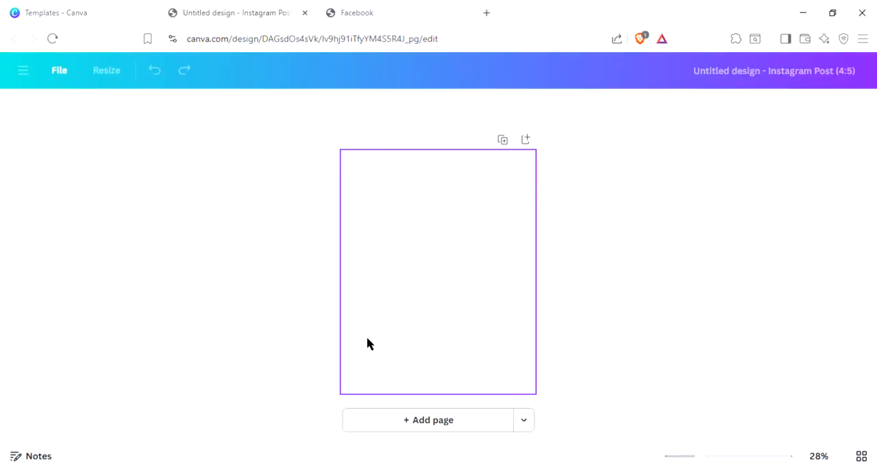
click(83, 12)
click(233, 5)
Step: Return to the Create a design dialog and look through its suggested templates
click(117, 4)
scroll(551, 351, down, 1)
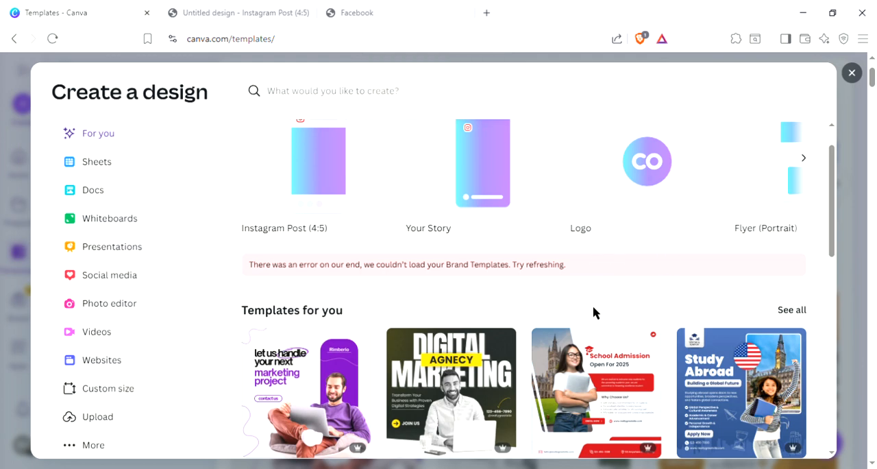
scroll(585, 292, down, 2)
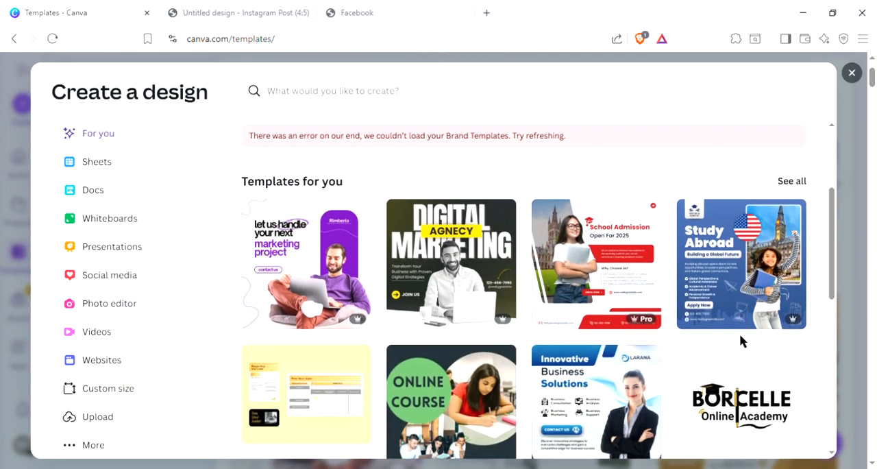
scroll(668, 324, down, 1)
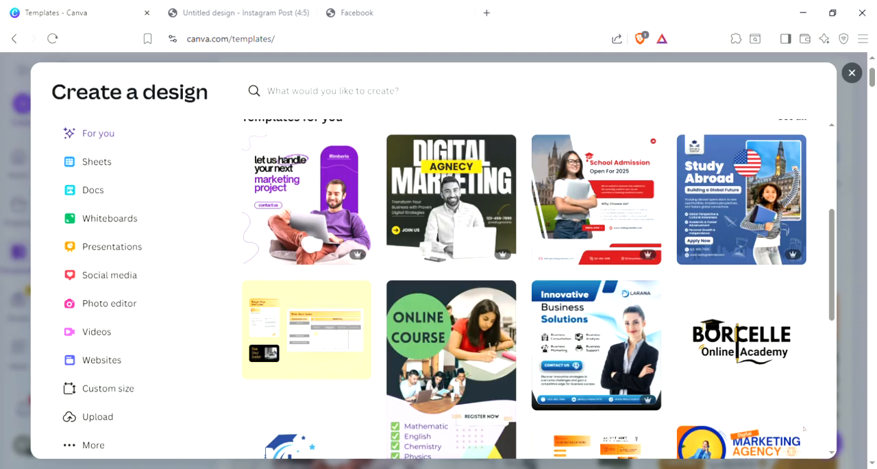
scroll(696, 391, up, 2)
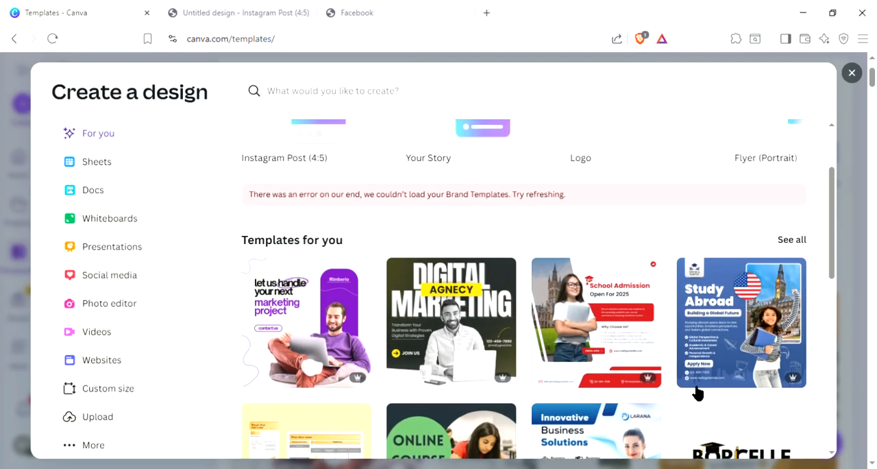
scroll(697, 391, up, 2)
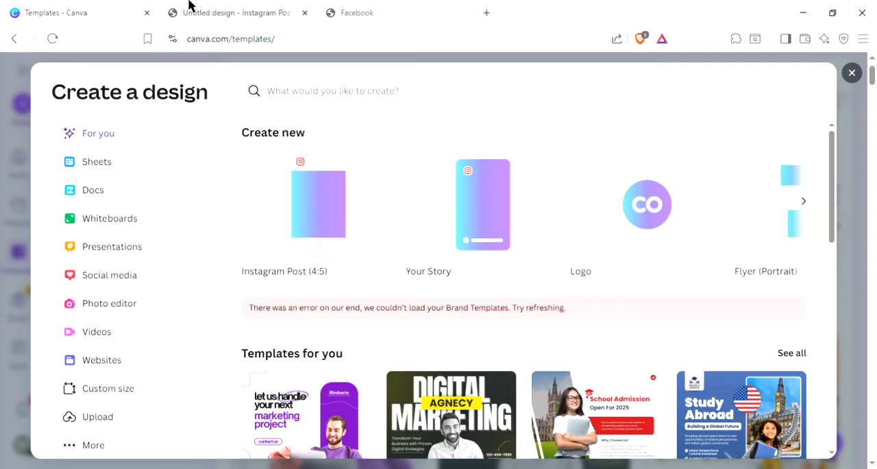
Step: Look through the suggested templates in the untitled Instagram Post (4:5) design and open its Elements collection
click(191, 6)
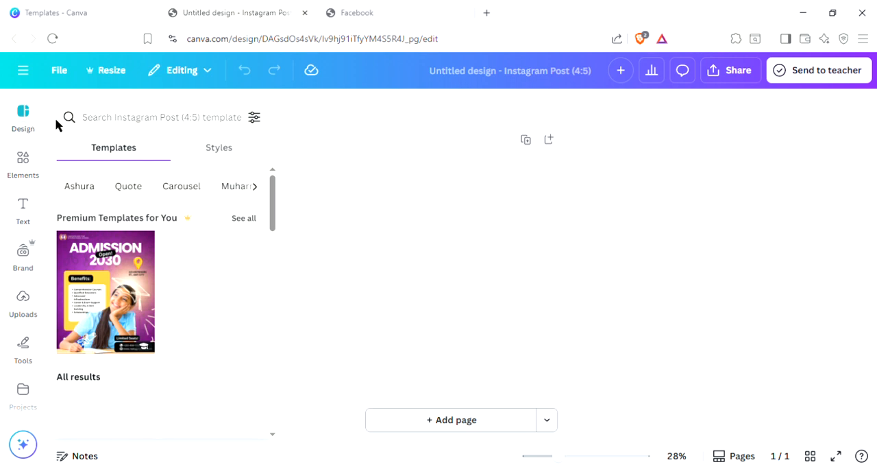
scroll(175, 283, down, 5)
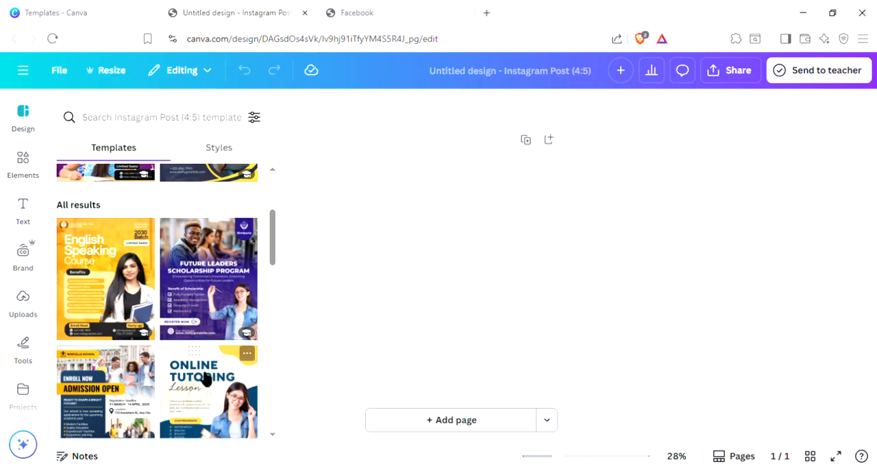
scroll(166, 301, down, 3)
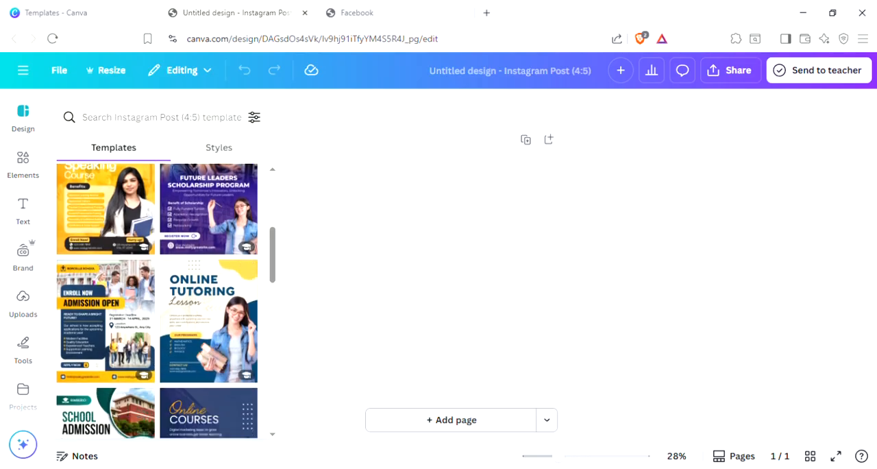
scroll(177, 308, down, 2)
scroll(177, 308, down, 3)
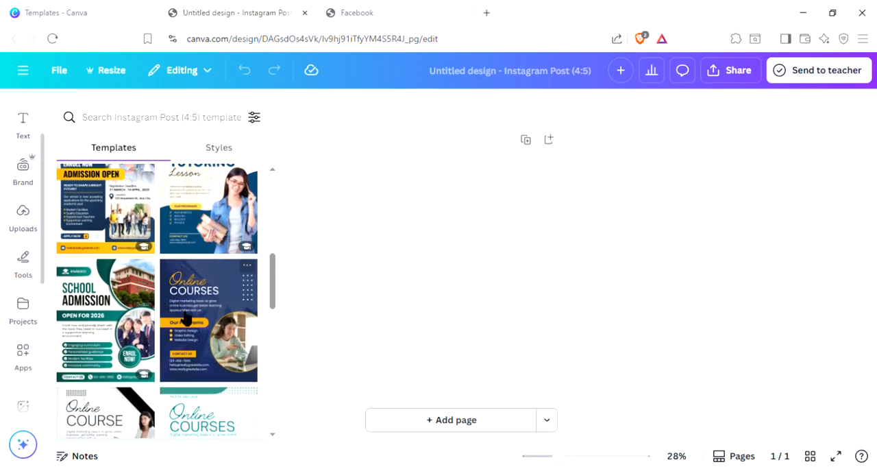
scroll(182, 329, down, 4)
scroll(165, 308, up, 2)
scroll(24, 226, up, 3)
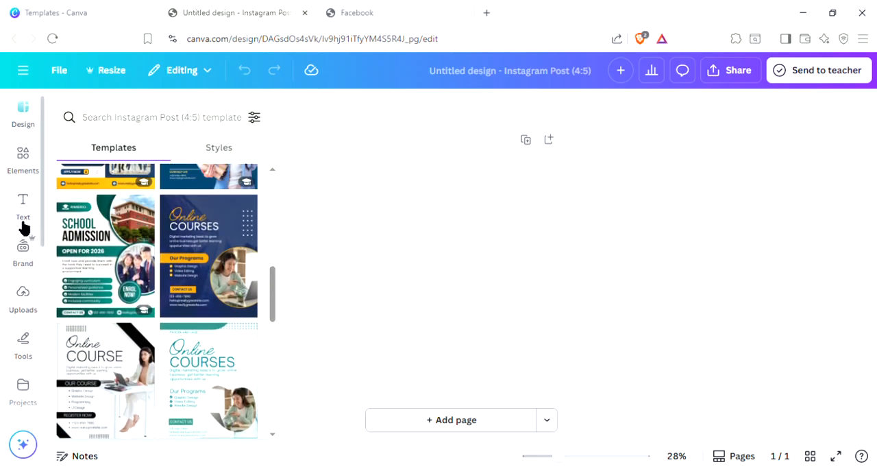
click(34, 168)
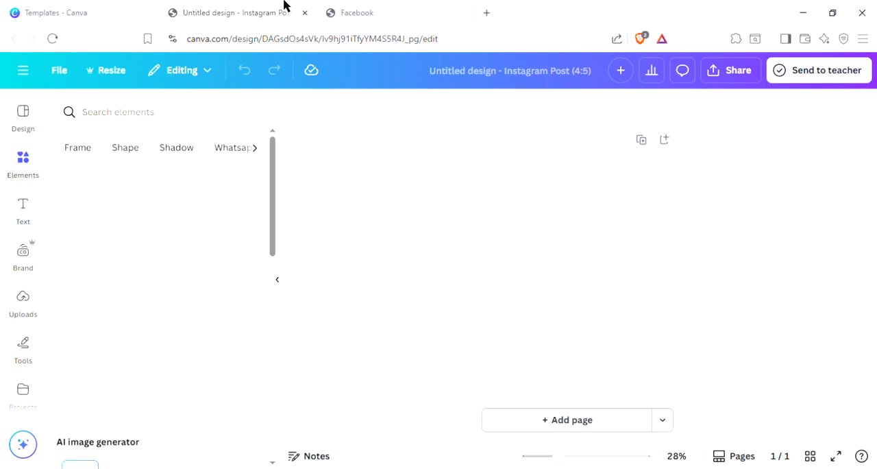
Step: Check the Facebook page and open a new blank browser tab
click(404, 7)
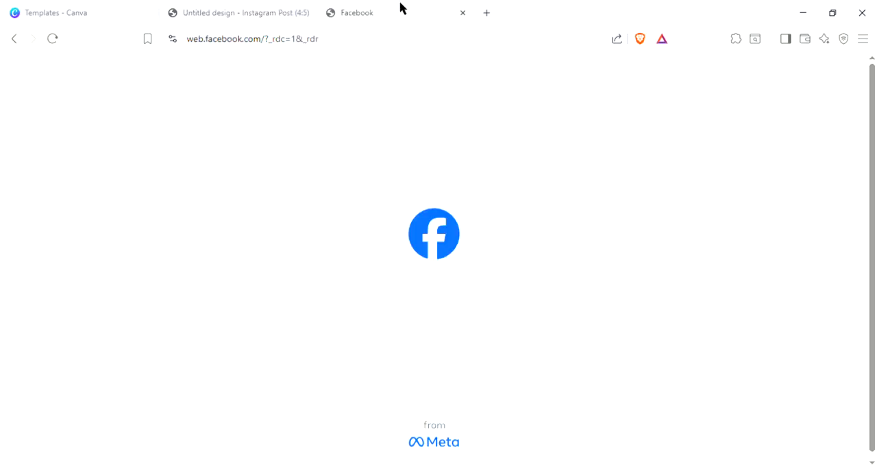
click(487, 12)
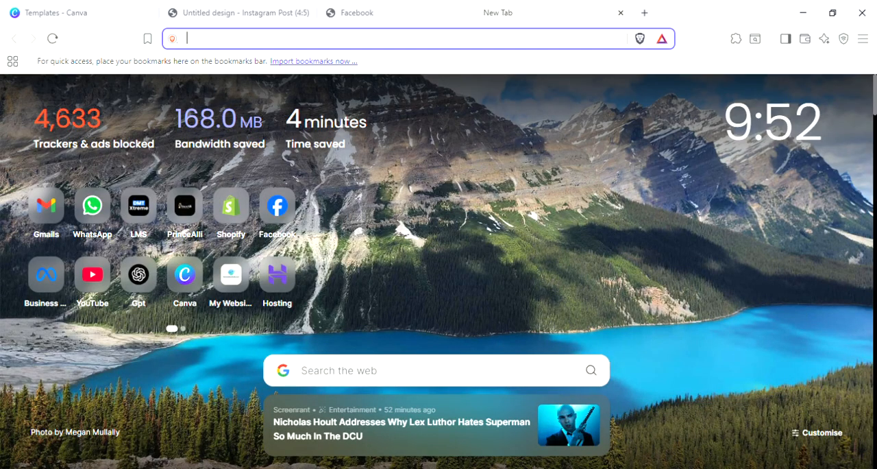
click(342, 9)
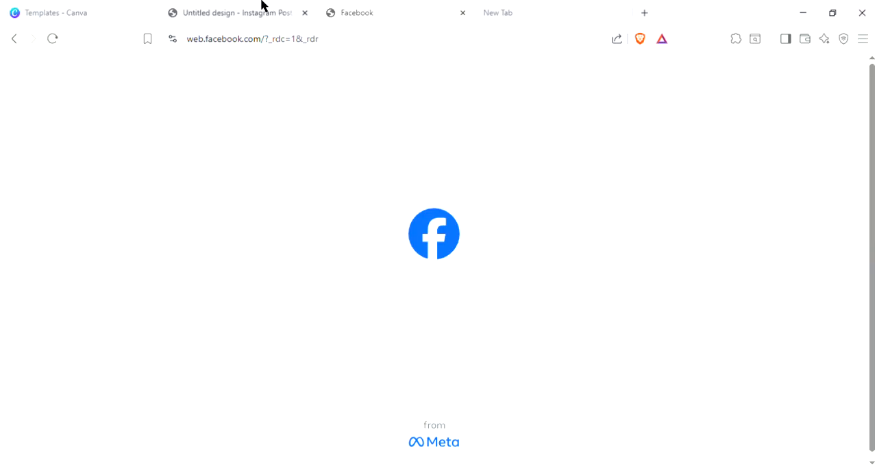
Step: Close the Create a design dialog on Canva's templates page and collapse the side menu beside the templates
click(94, 6)
scroll(623, 335, down, 2)
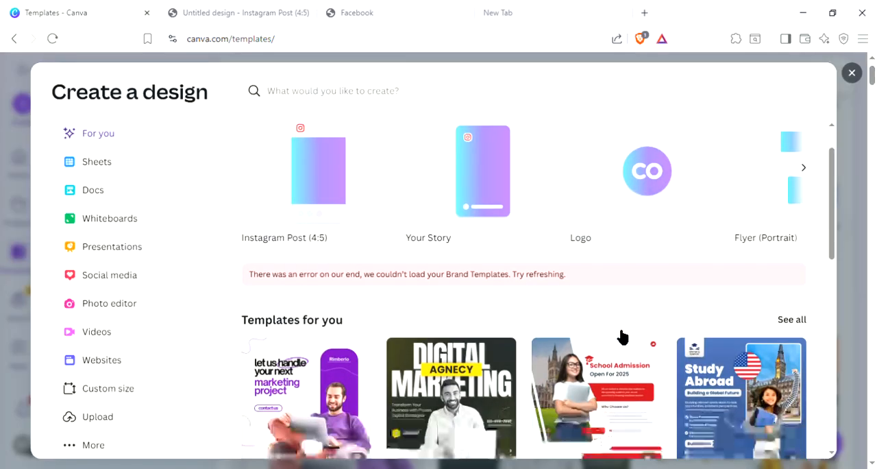
click(852, 73)
scroll(601, 346, down, 2)
scroll(601, 346, down, 2)
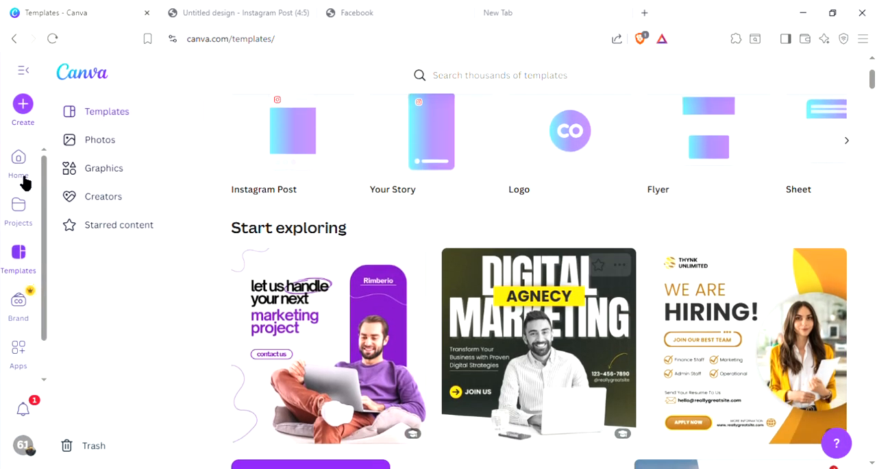
click(27, 70)
scroll(256, 270, up, 3)
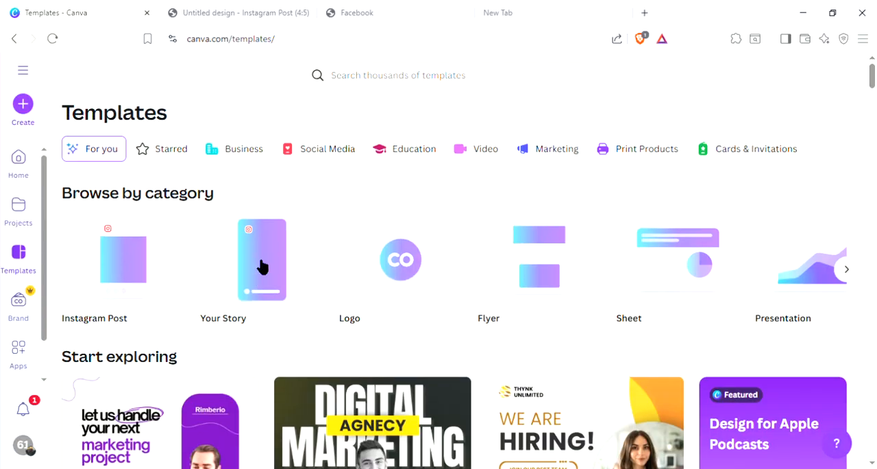
Step: Open the What we do Facebook Cover from the recent designs on Canva's home page and view it
click(27, 180)
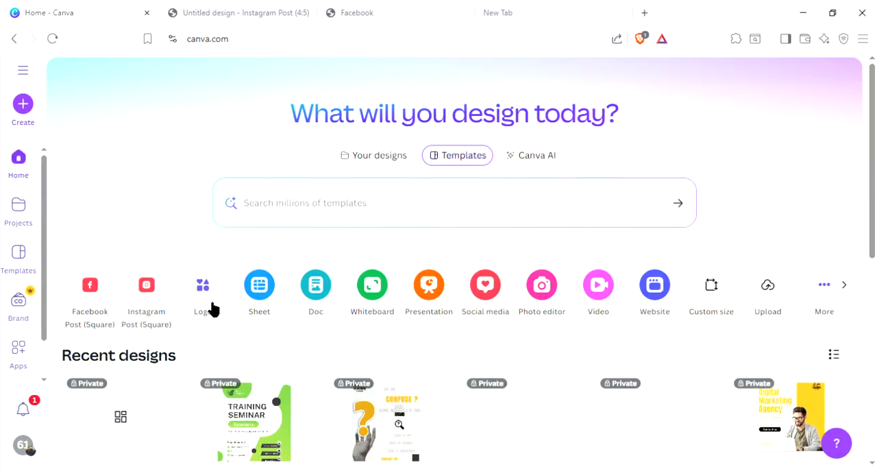
scroll(229, 287, down, 2)
scroll(470, 382, down, 2)
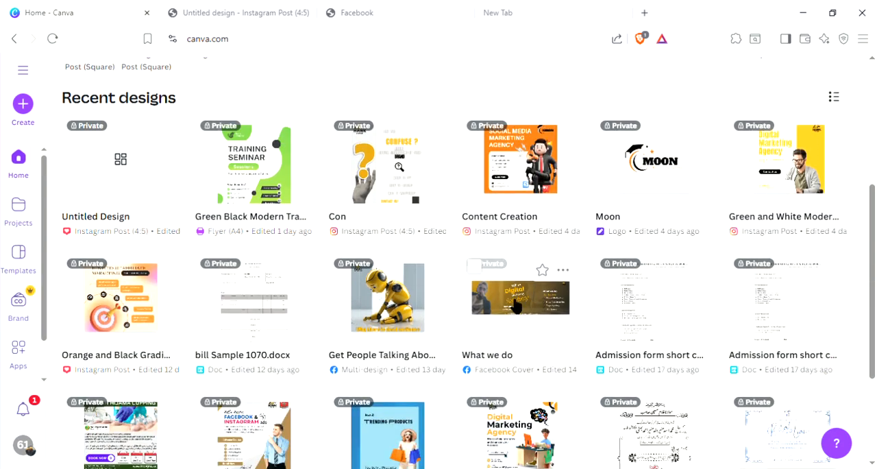
click(501, 304)
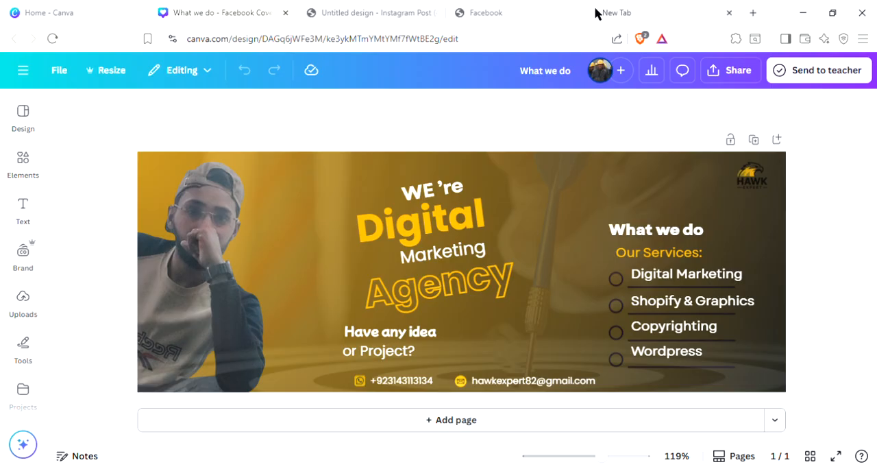
click(532, 7)
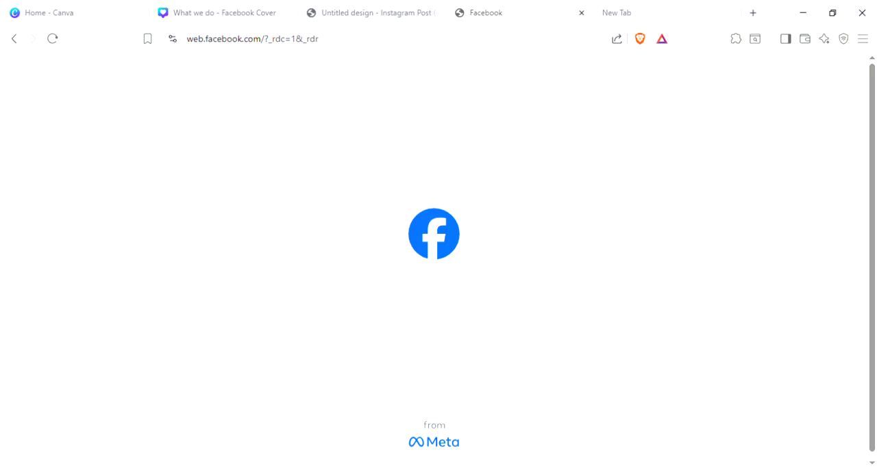
click(293, 5)
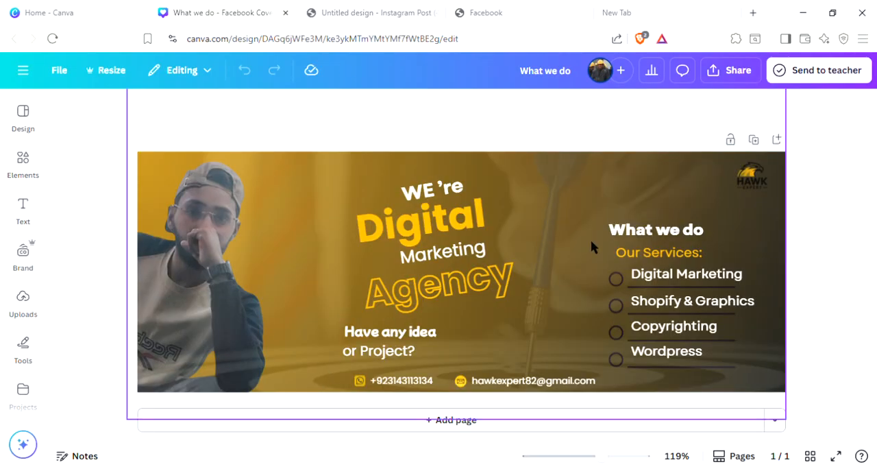
Step: Open the yellow digital marketing agency design from the recent designs and return to the untitled Instagram Post design
click(50, 13)
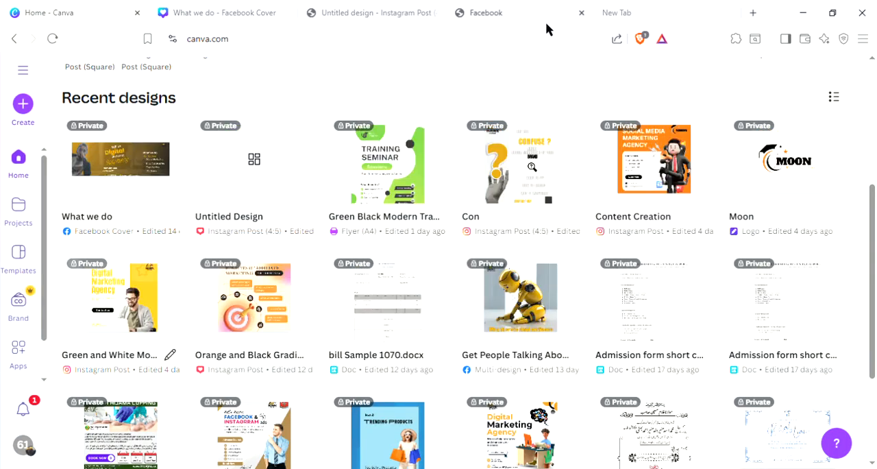
click(154, 309)
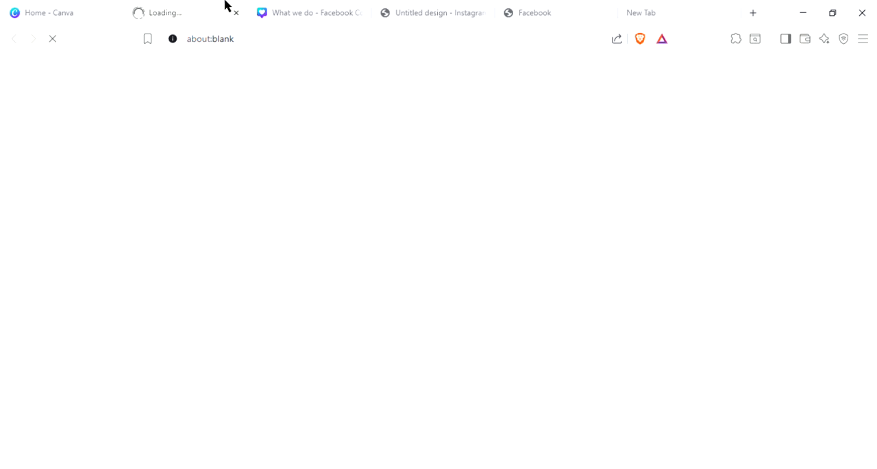
click(309, 8)
click(415, 6)
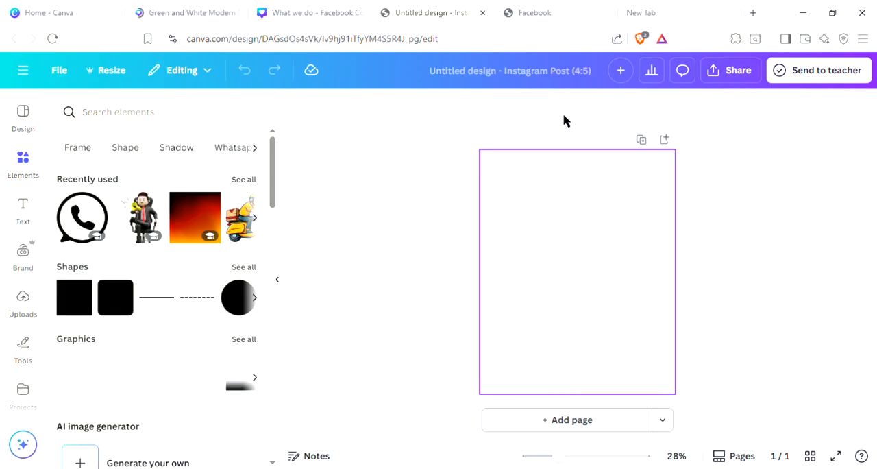
Step: Search the web for "colour theme" in the blank browser tab and open the Coolors palette generator site
click(622, 8)
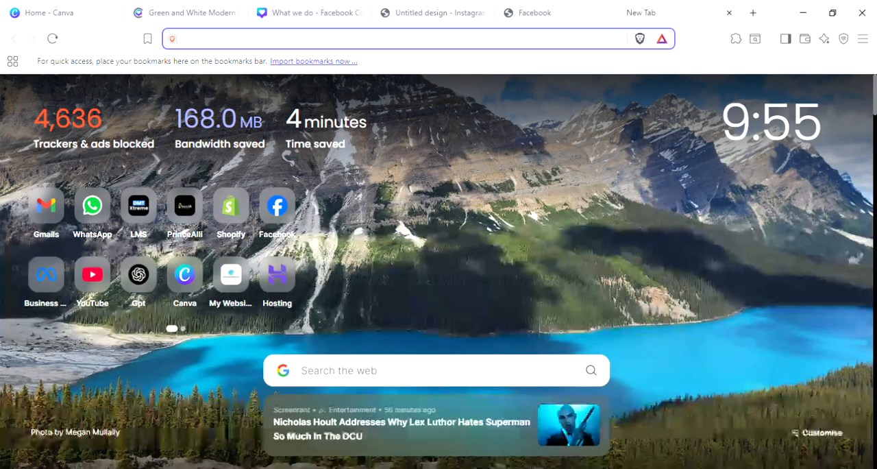
text(colour the)
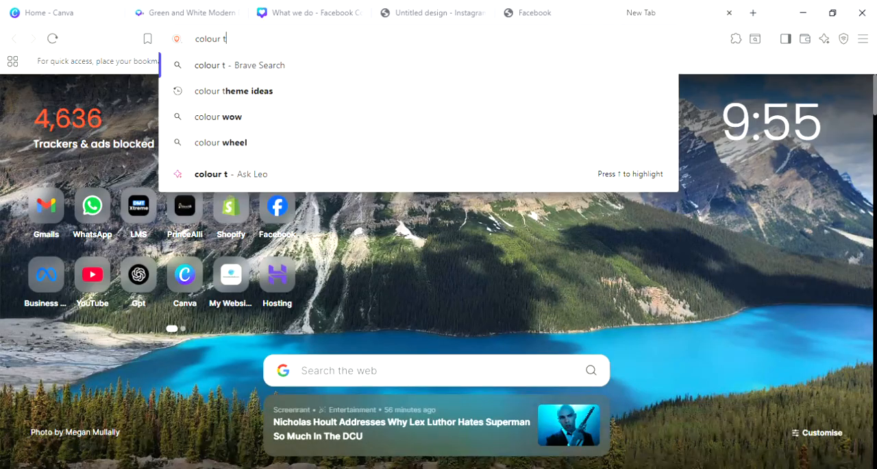
text(me)
key(Return)
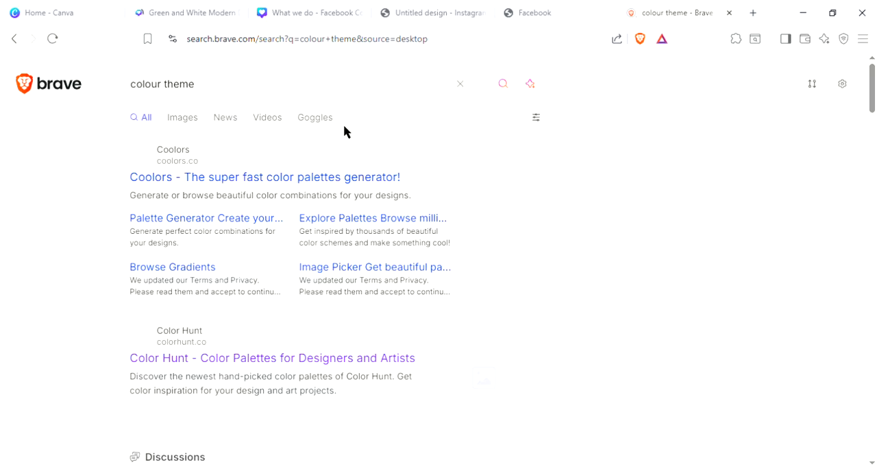
click(231, 181)
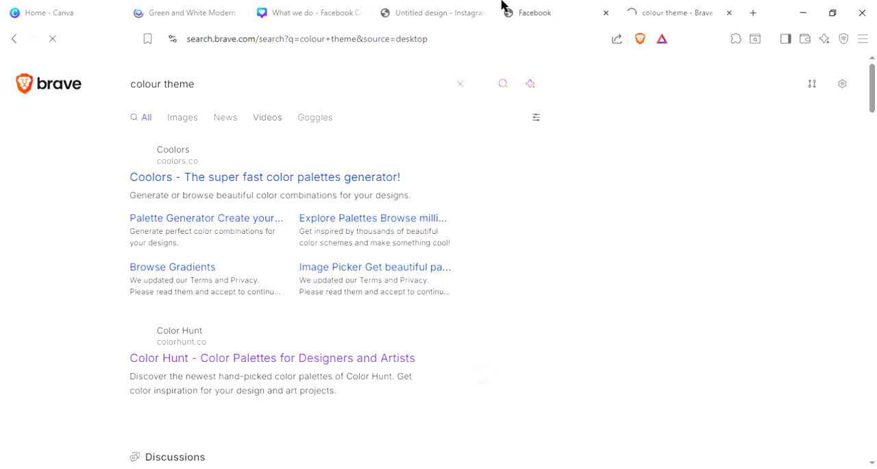
Step: Return to the untitled Instagram Post design and search its elements for "eroplane"
click(552, 10)
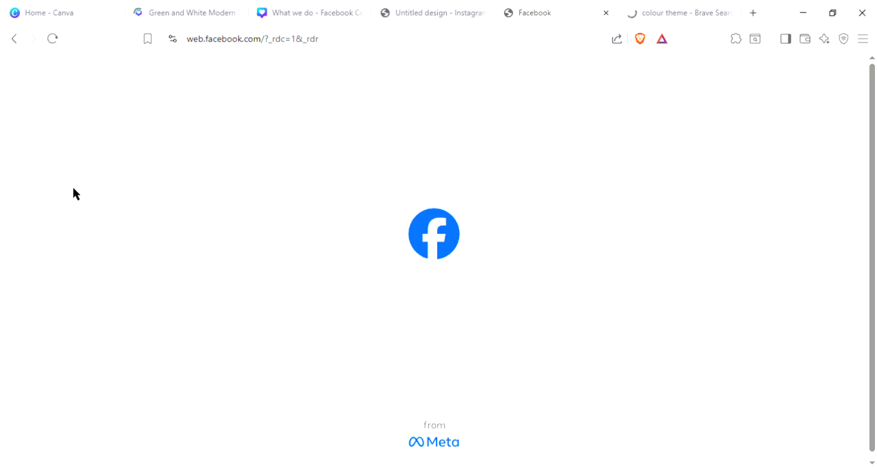
click(436, 8)
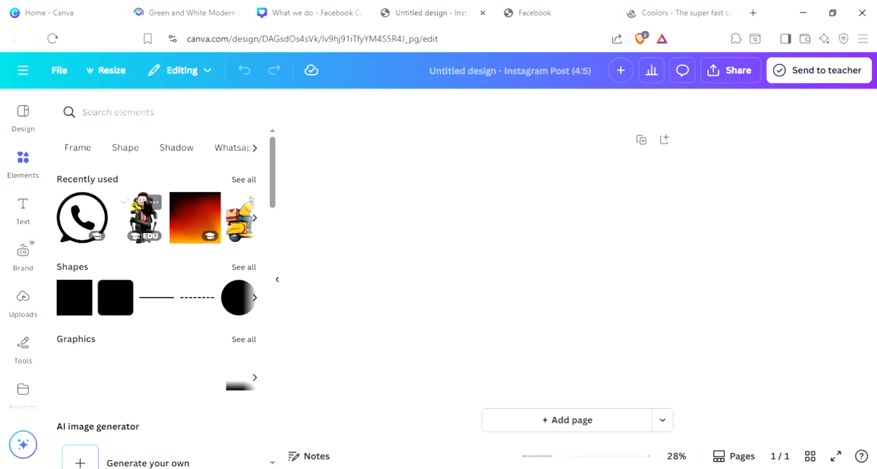
click(140, 116)
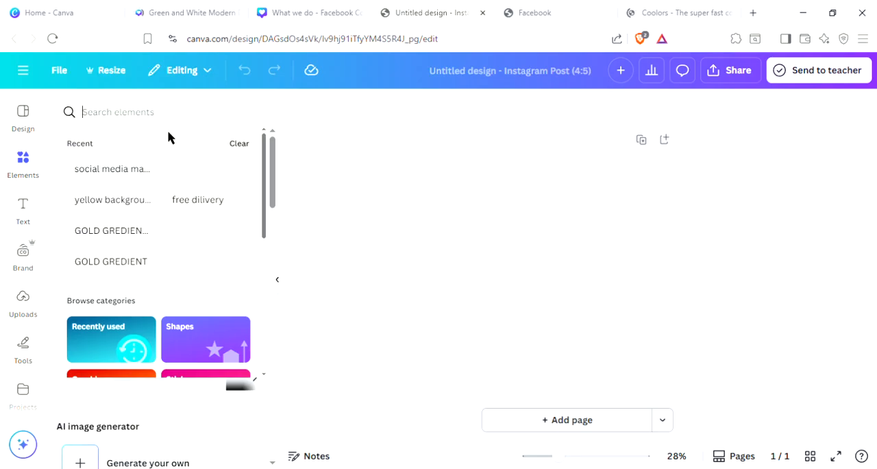
click(55, 124)
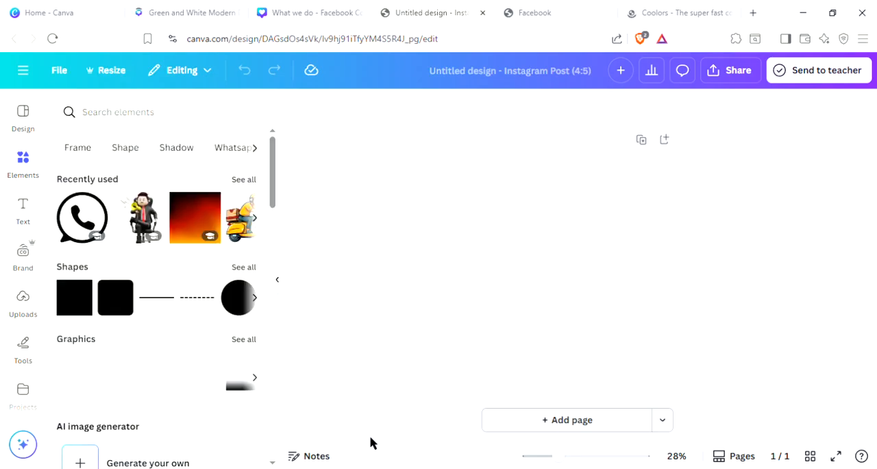
click(153, 113)
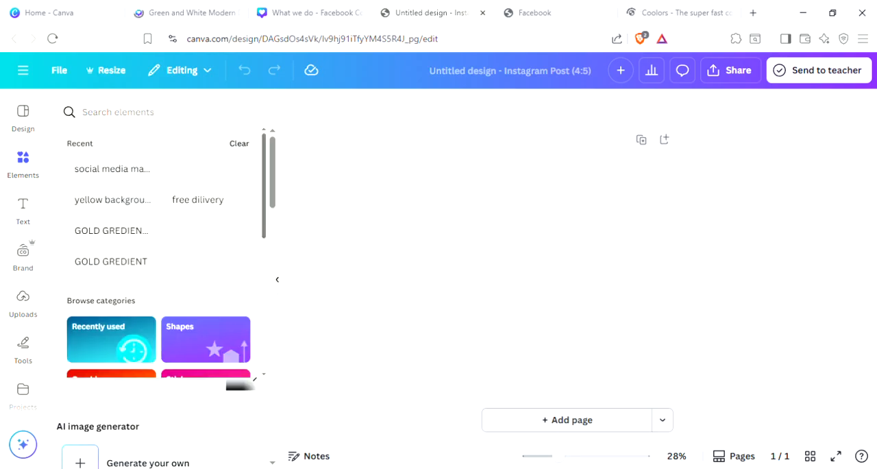
text(ero)
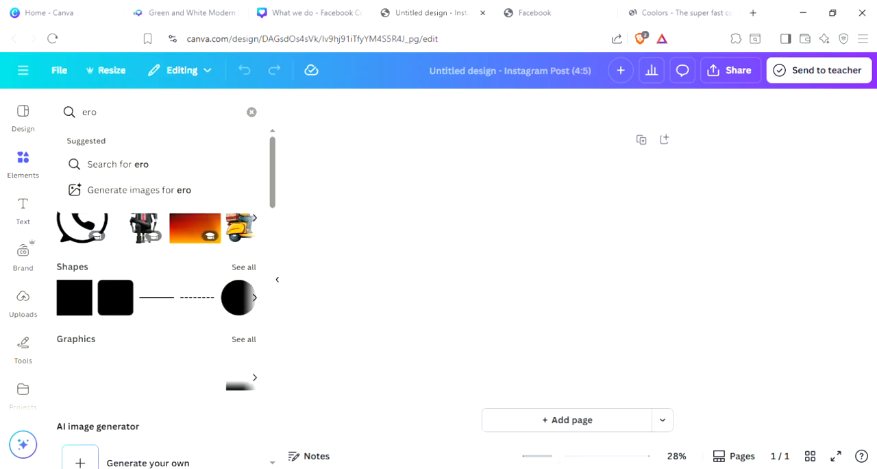
text(plane)
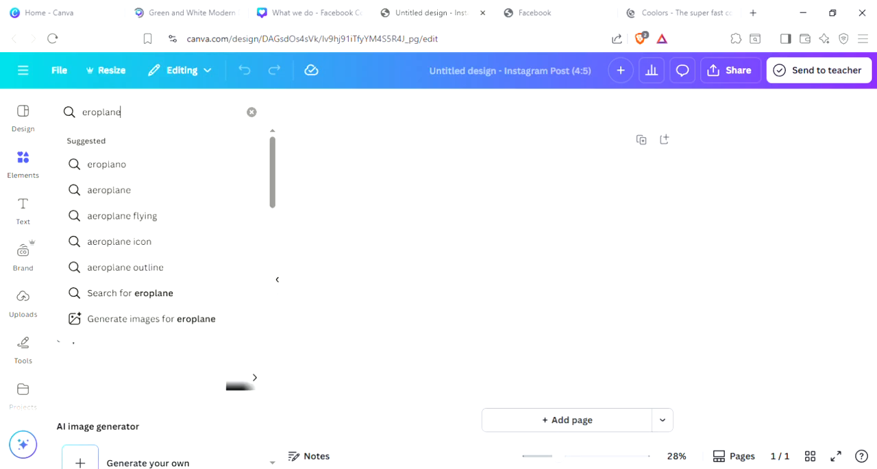
key(Return)
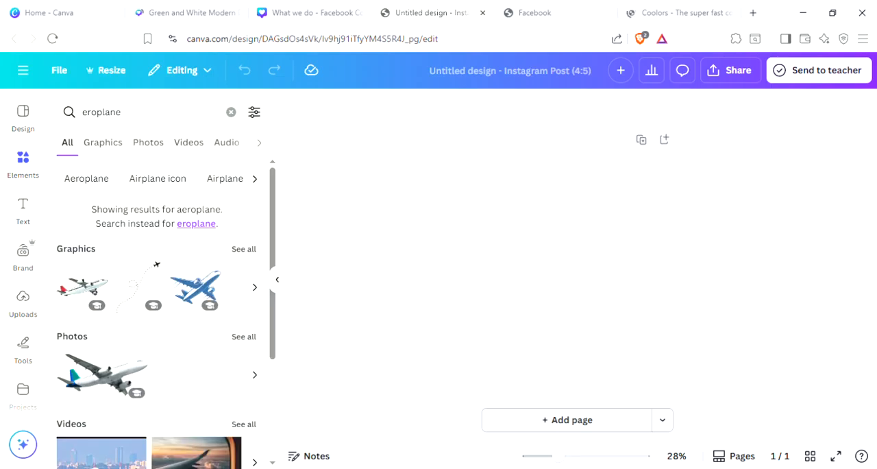
mouse_move(118, 379)
key(ctrl+Tab)
key(ctrl+Tab)
key(ctrl+shift+Tab)
key(ctrl+shift+Tab)
key(ctrl+shift+Tab)
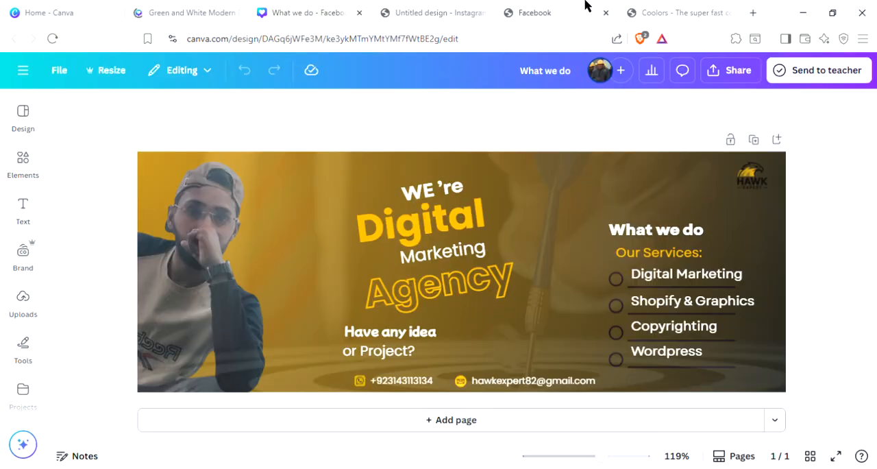
click(526, 7)
Step: Switch to the Coolors site, reload coolors.co and dismiss its What's new dialog
click(665, 9)
click(207, 41)
key(Return)
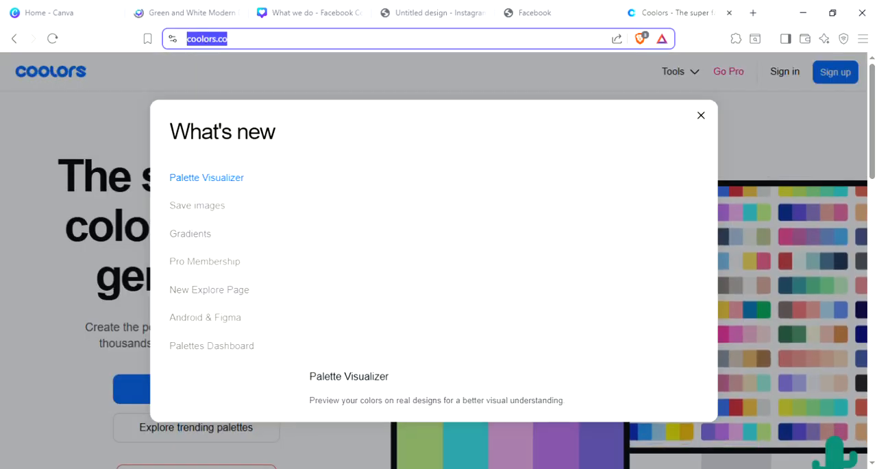
click(701, 116)
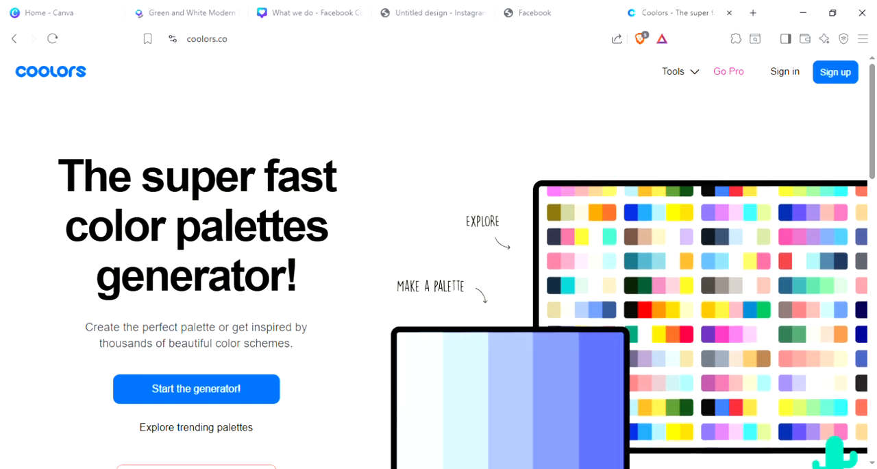
Step: Switch to the Green and White Modern Digital Marketing Agency design and review its yellow post pages, from page 2 through page 5
click(213, 9)
click(55, 6)
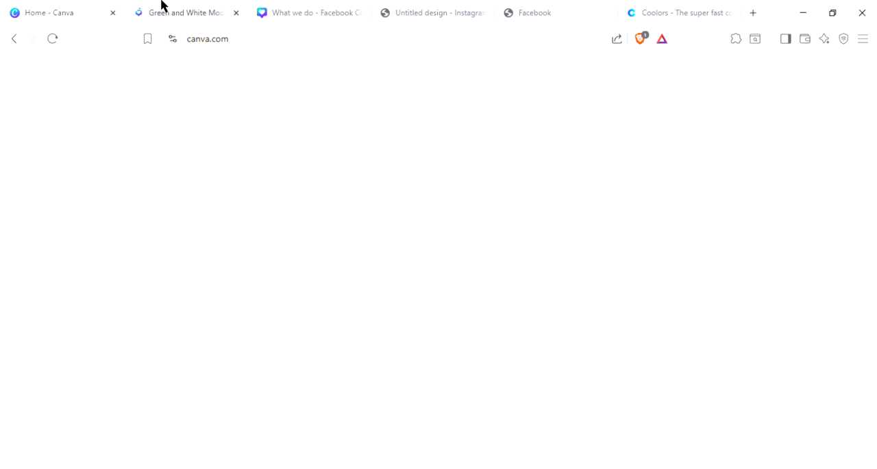
click(162, 5)
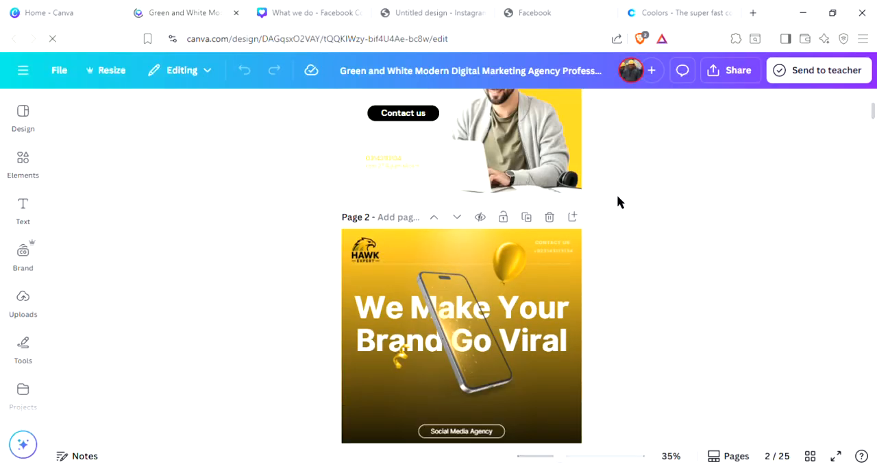
scroll(586, 361, down, 1)
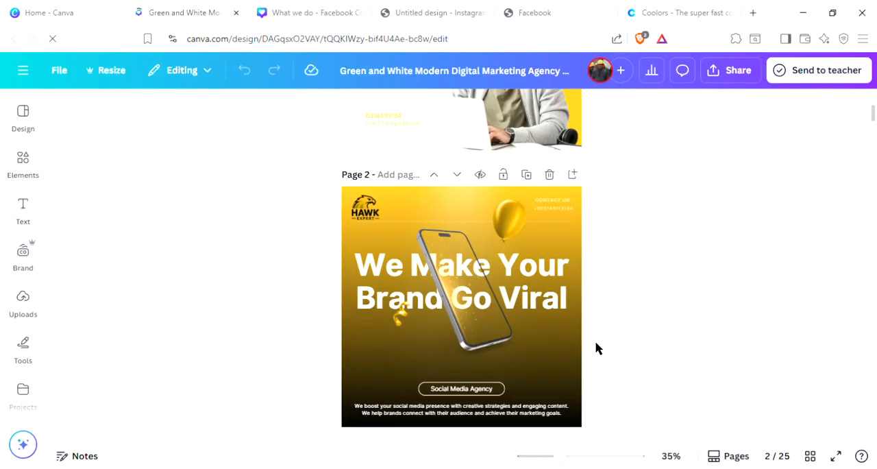
scroll(595, 349, down, 5)
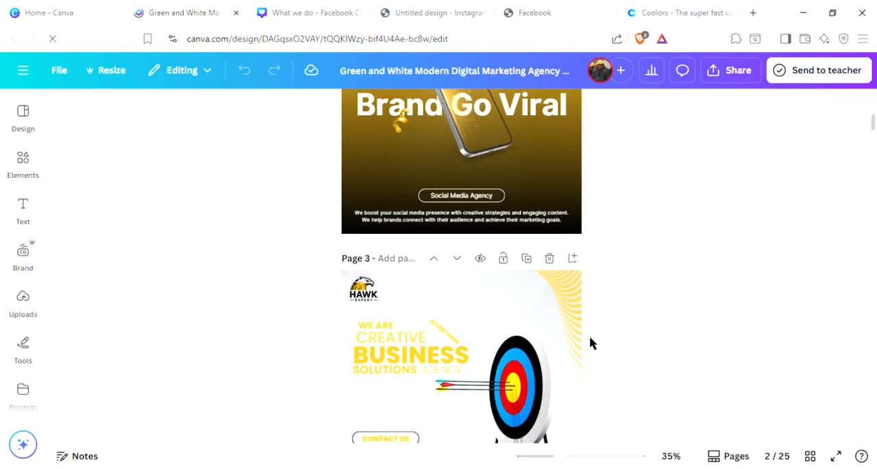
scroll(591, 337, down, 3)
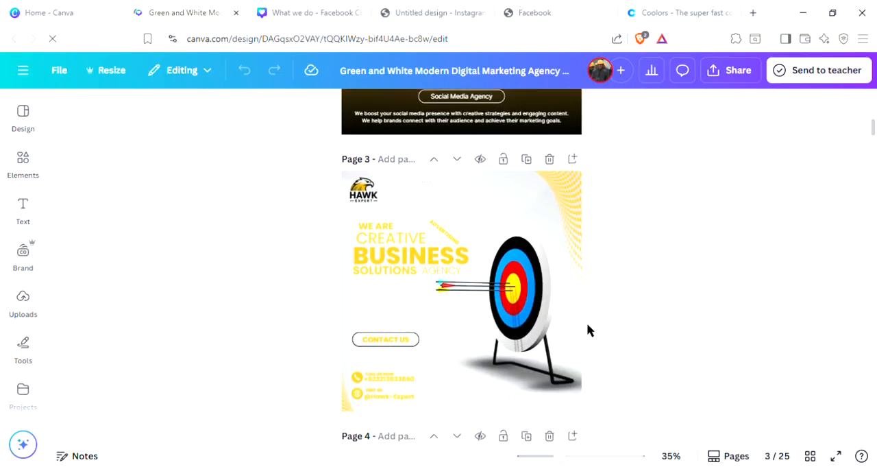
scroll(588, 331, down, 5)
scroll(587, 330, down, 4)
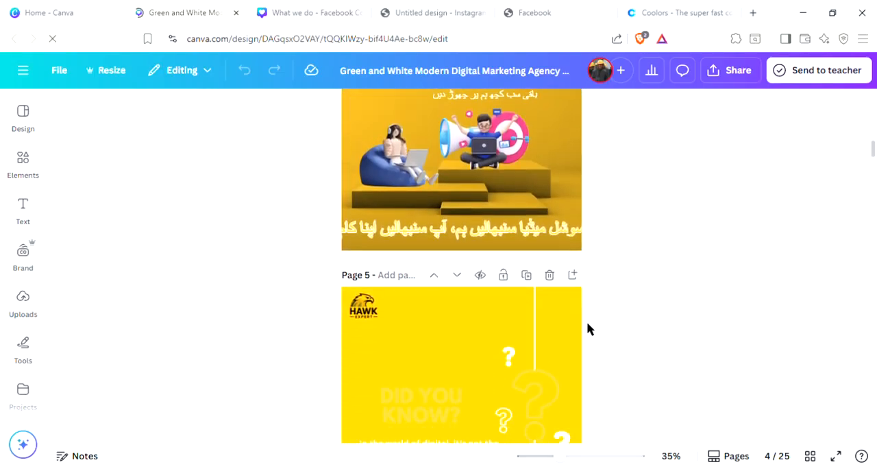
scroll(587, 330, up, 2)
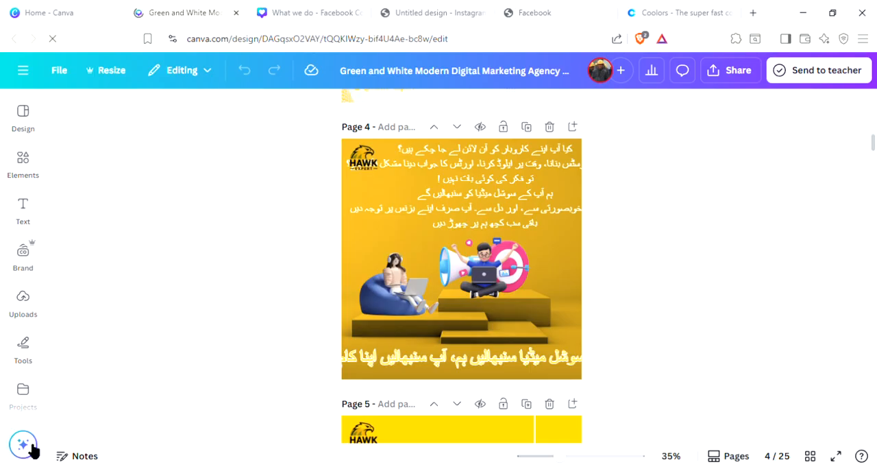
scroll(544, 343, down, 3)
scroll(548, 334, down, 2)
scroll(477, 317, up, 1)
Step: Search the web for "pintrest" in the Facebook browser tab and open the Pinterest home feed
click(690, 11)
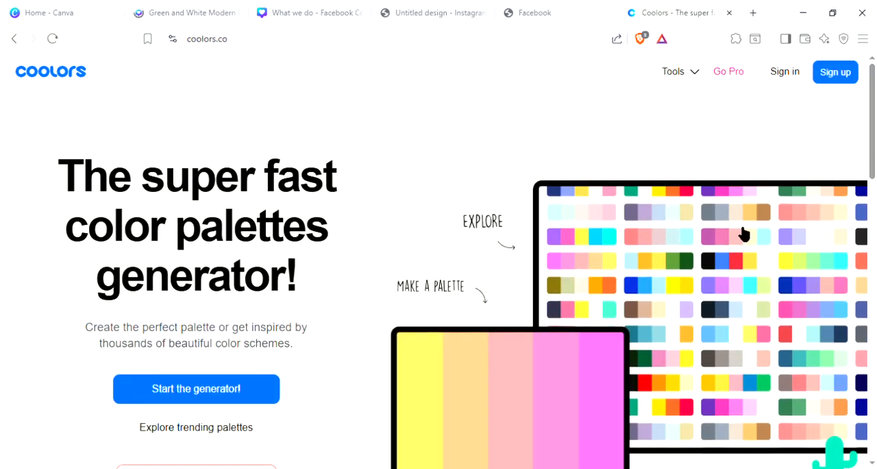
click(546, 8)
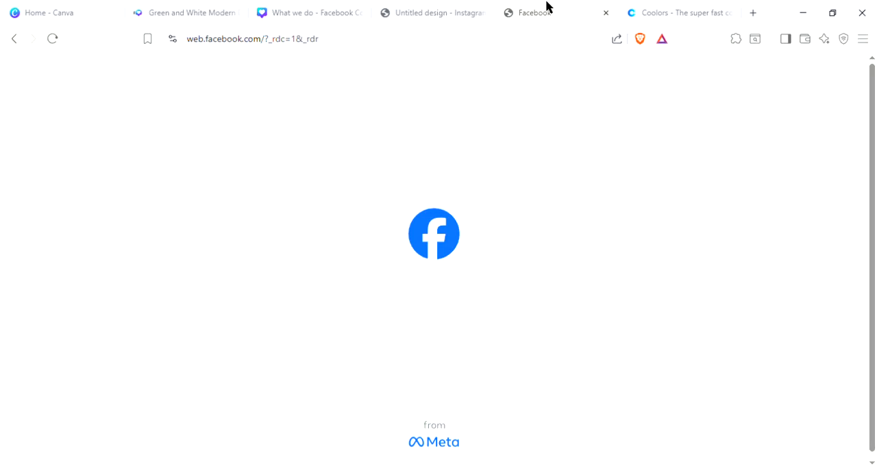
click(462, 40)
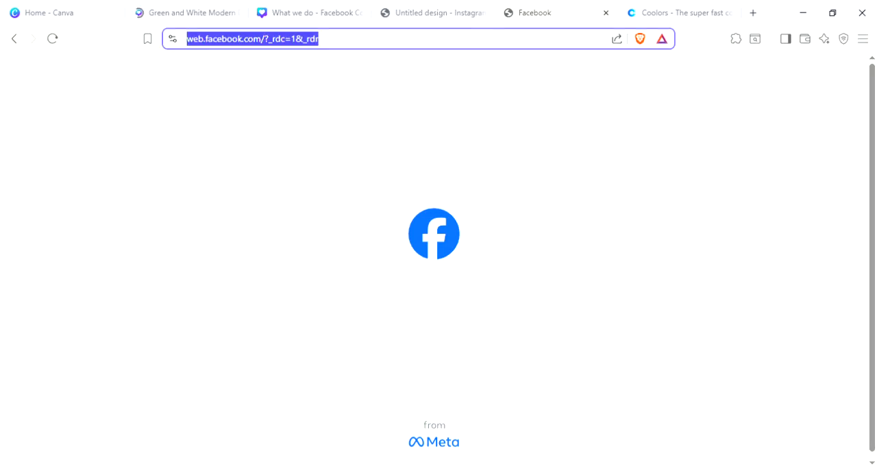
text([)
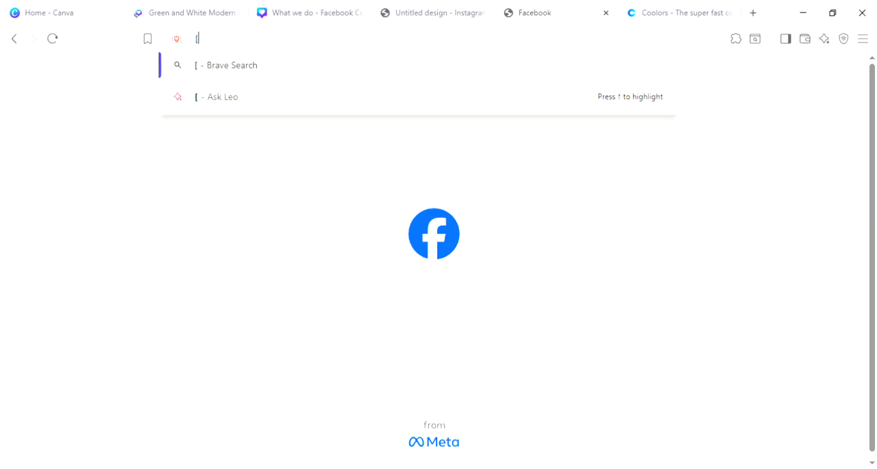
text(intrest)
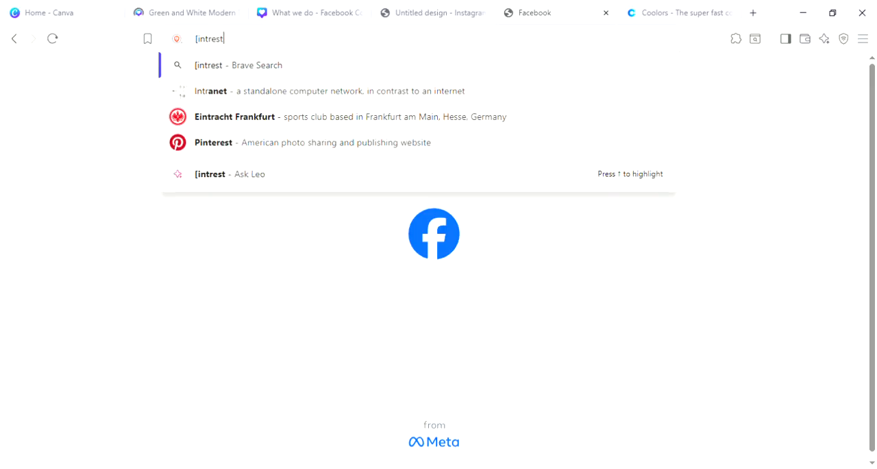
key(Return)
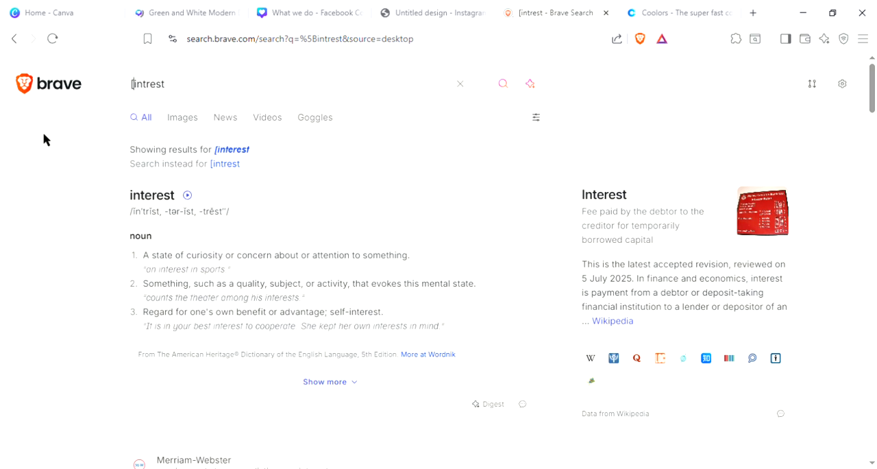
key(Delete)
text(p)
key(Return)
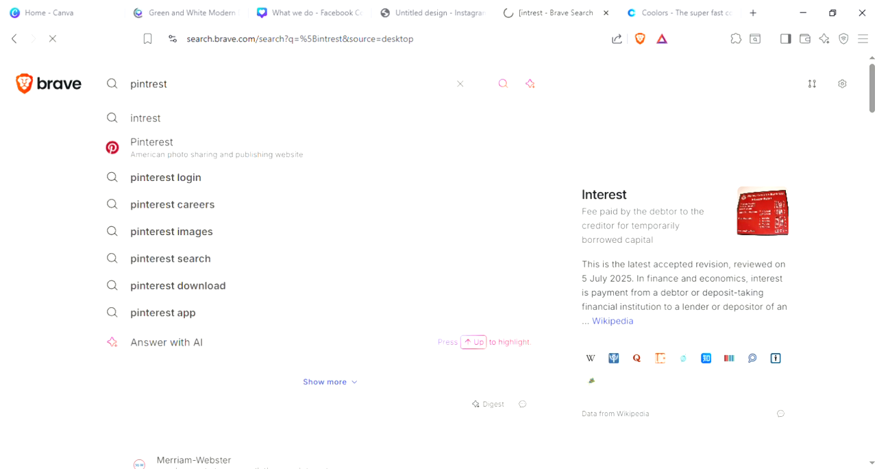
click(162, 226)
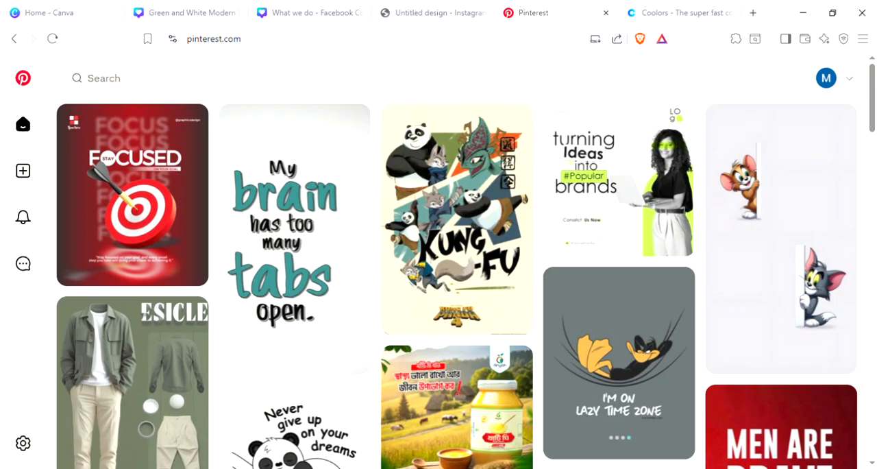
Step: Find the dark ONCODE "WHERE?" digital marketing services pin in the Pinterest feed and open it in a new browser tab
scroll(344, 378, down, 2)
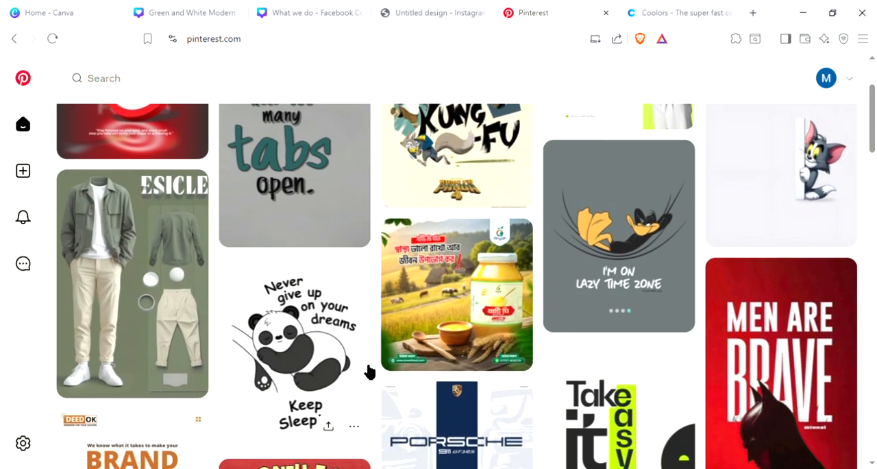
scroll(480, 390, down, 2)
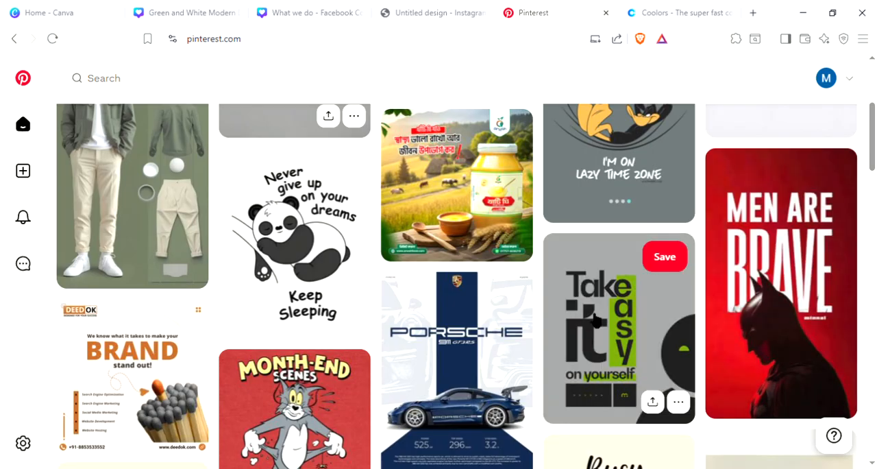
scroll(552, 327, up, 1)
scroll(551, 327, down, 4)
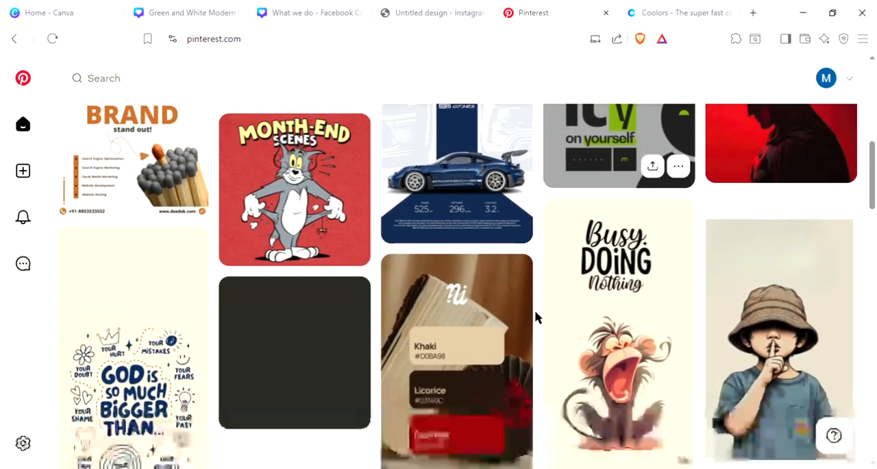
scroll(521, 302, up, 1)
scroll(260, 288, down, 3)
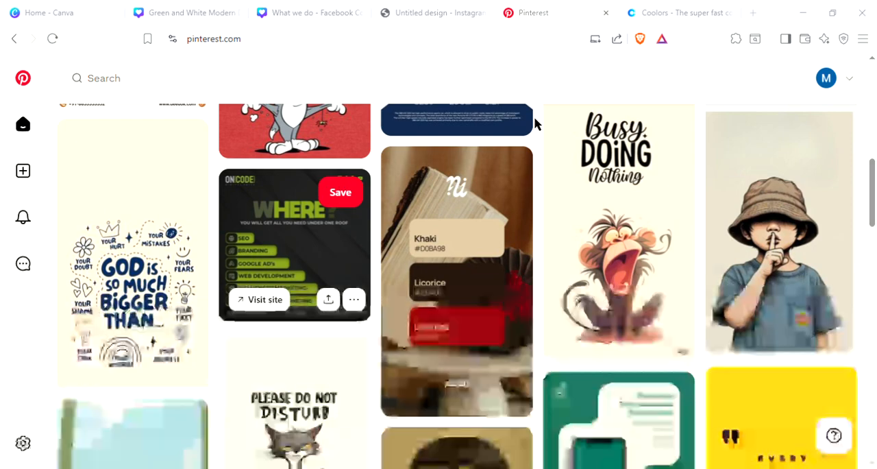
middle_click(313, 263)
click(538, 9)
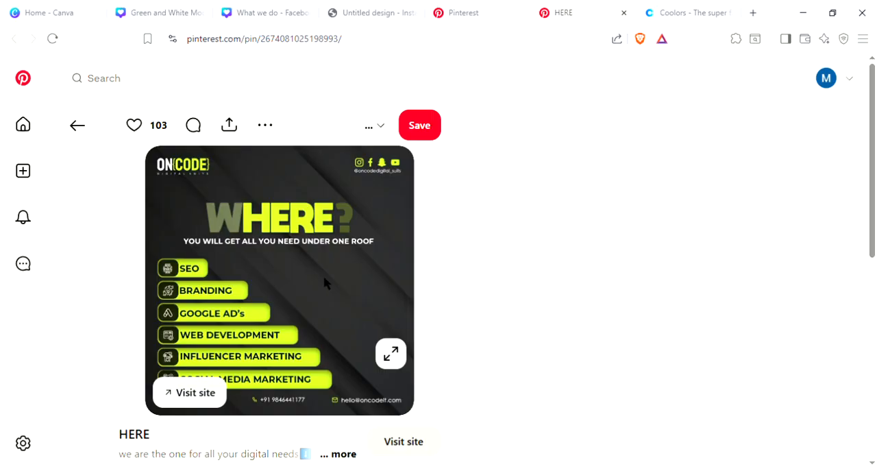
Step: Copy the "WHERE?" pin's image from Pinterest and paste it onto the blank page of the untitled Instagram Post design
click(155, 8)
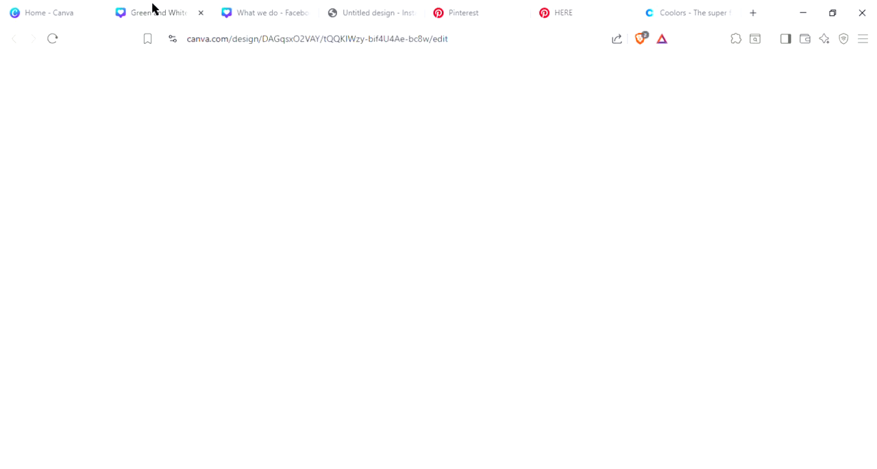
click(257, 6)
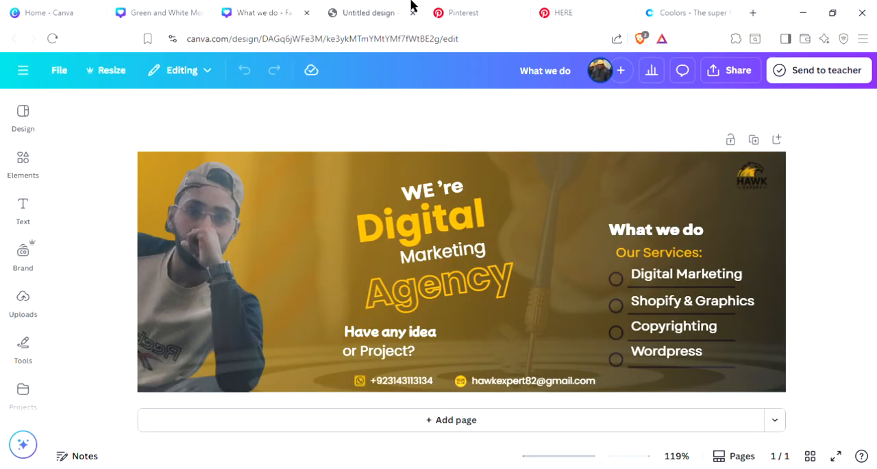
click(368, 8)
click(589, 292)
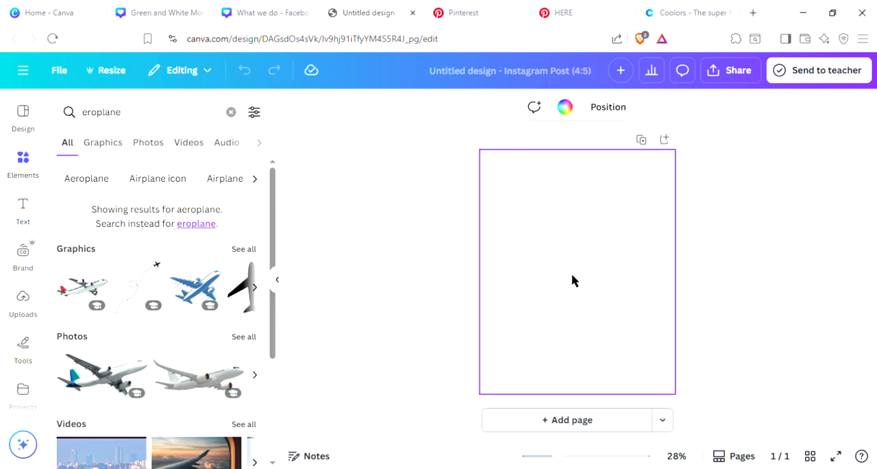
click(556, 11)
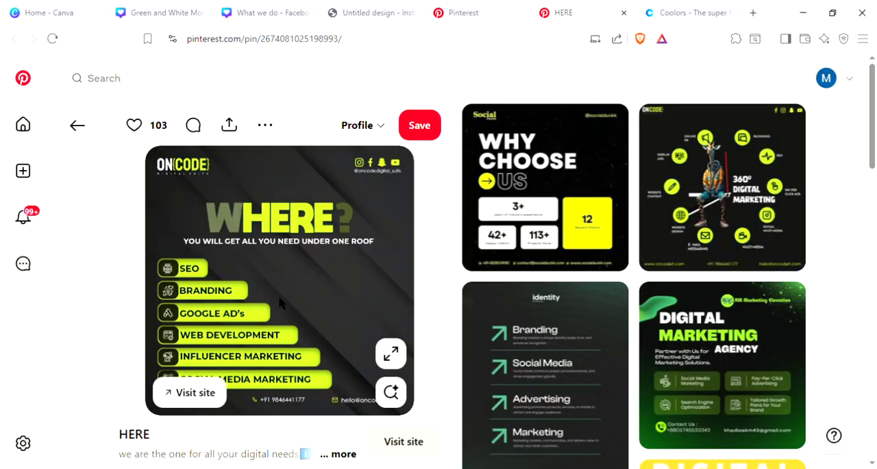
click(255, 8)
click(348, 5)
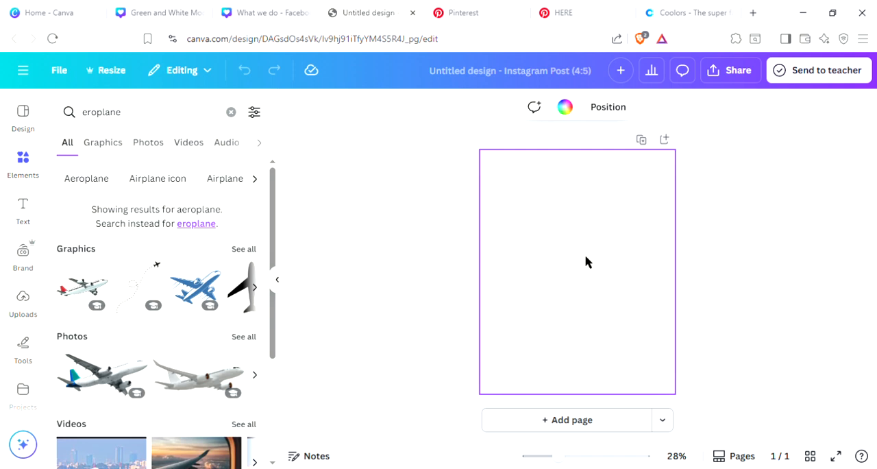
key(ctrl+v)
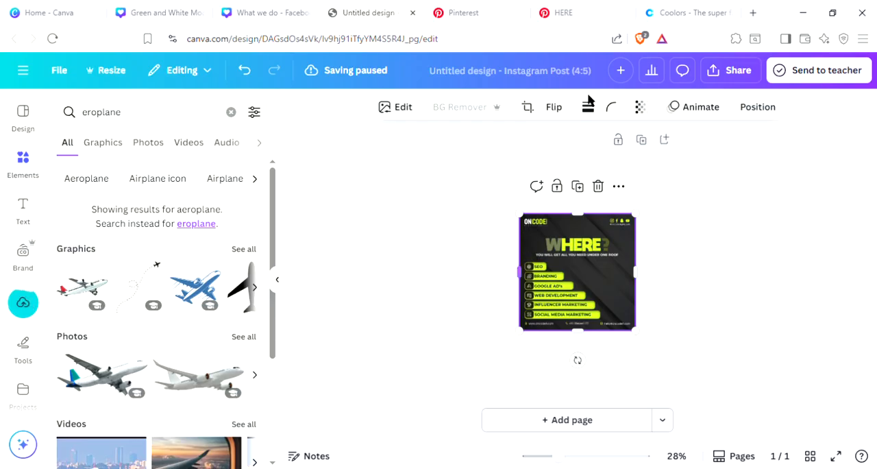
Step: Return to the "WHERE?" pin on Pinterest and look through the related digital marketing pins around it
click(571, 6)
scroll(581, 324, down, 5)
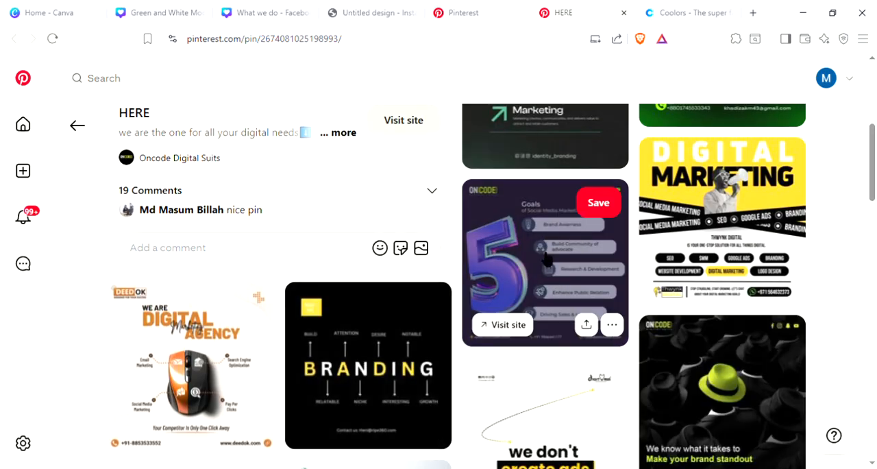
scroll(248, 419, down, 1)
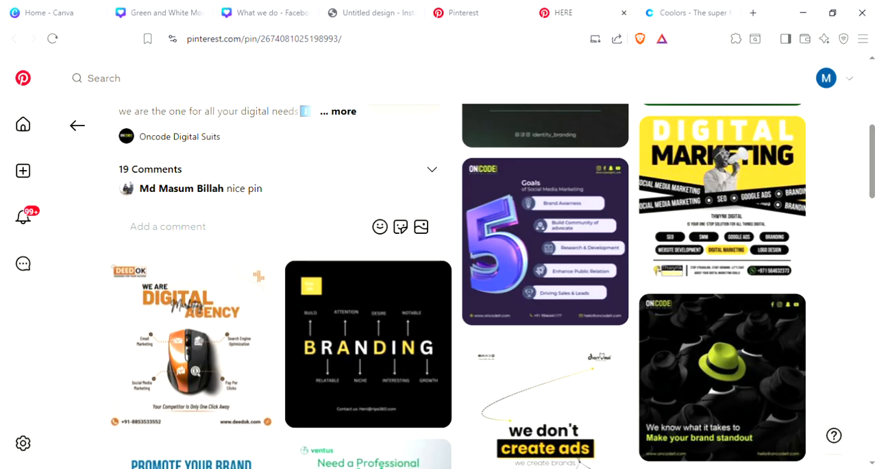
scroll(593, 359, down, 6)
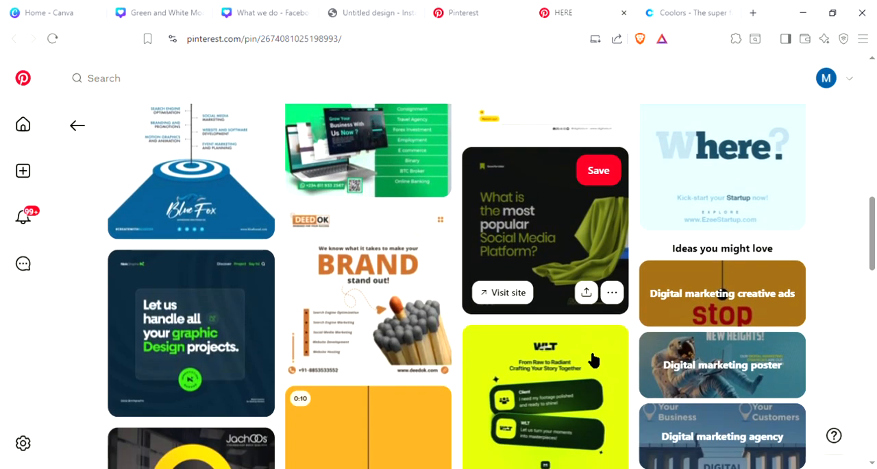
scroll(593, 359, down, 4)
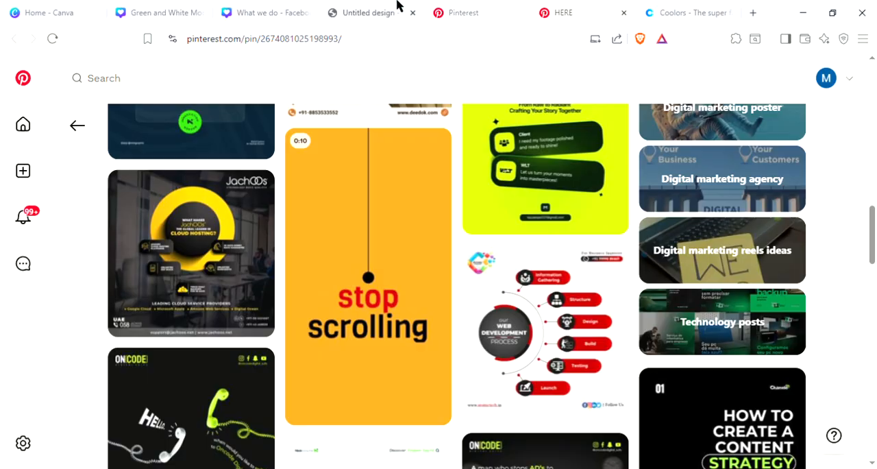
Step: In the untitled Instagram Post design, set the pasted "WHERE?" image as the page background and add a blank second page
click(295, 6)
click(345, 7)
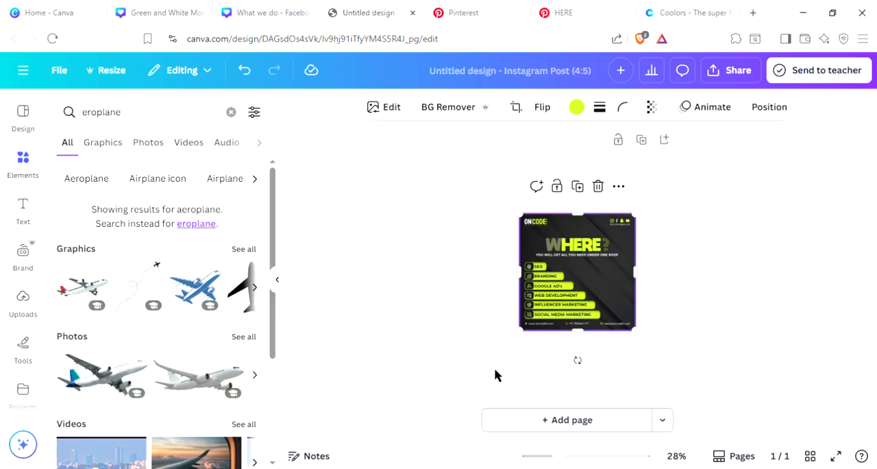
right_click(535, 269)
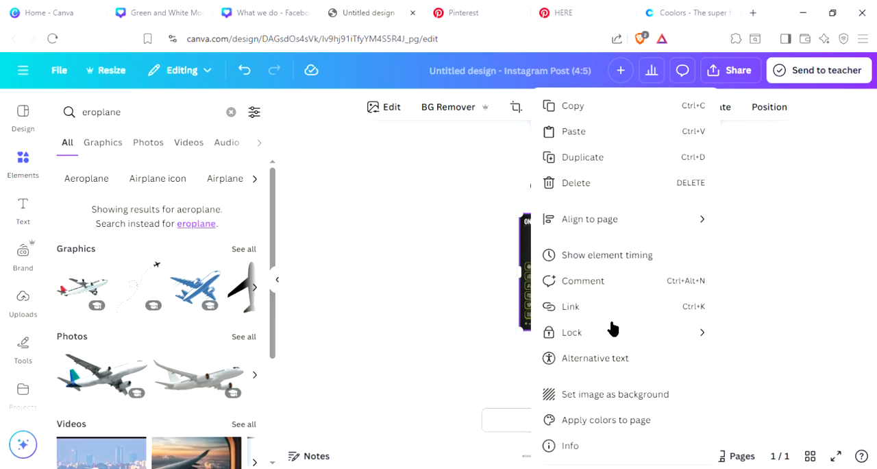
click(610, 394)
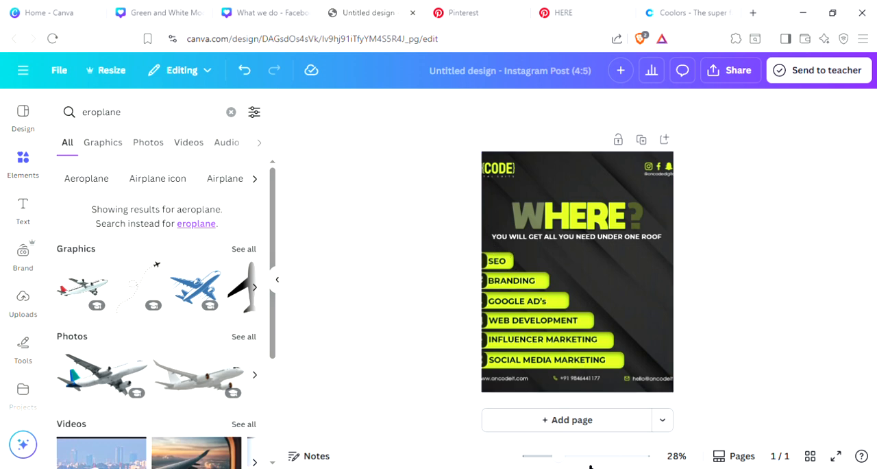
click(573, 421)
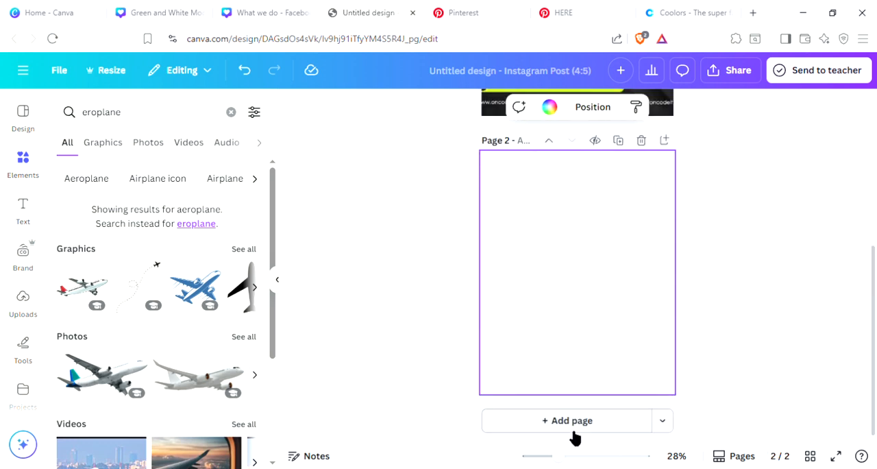
scroll(717, 304, up, 3)
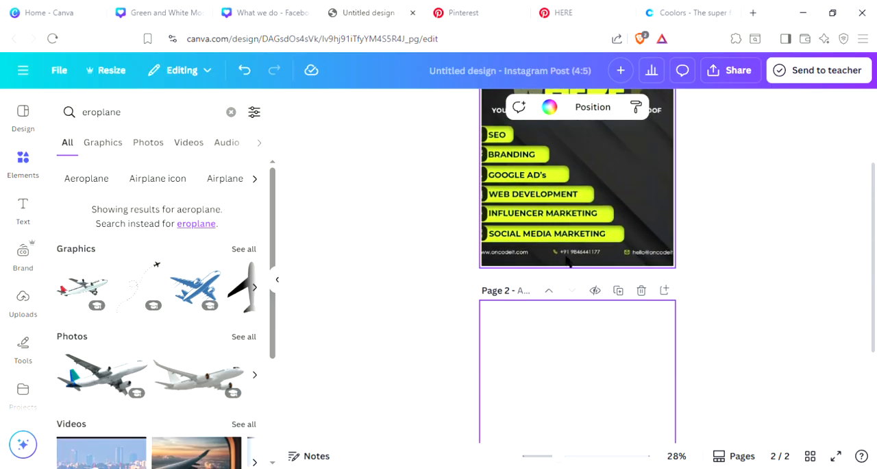
Step: Search the elements library for "black background"
scroll(571, 229, down, 1)
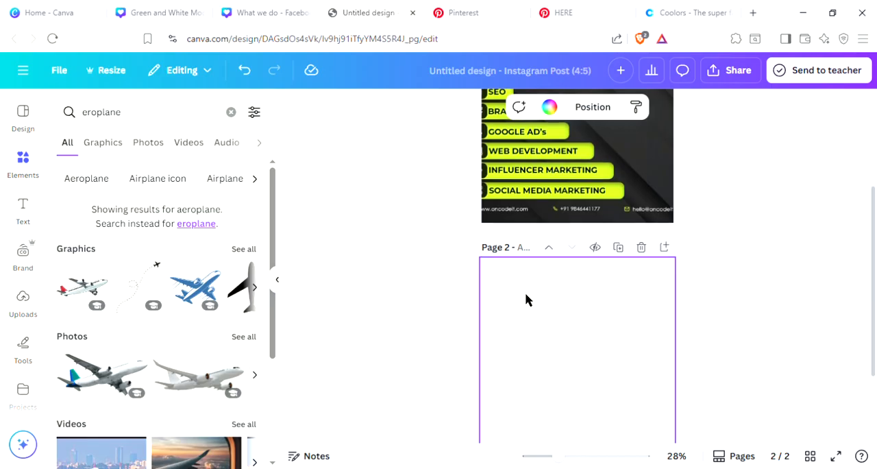
click(231, 111)
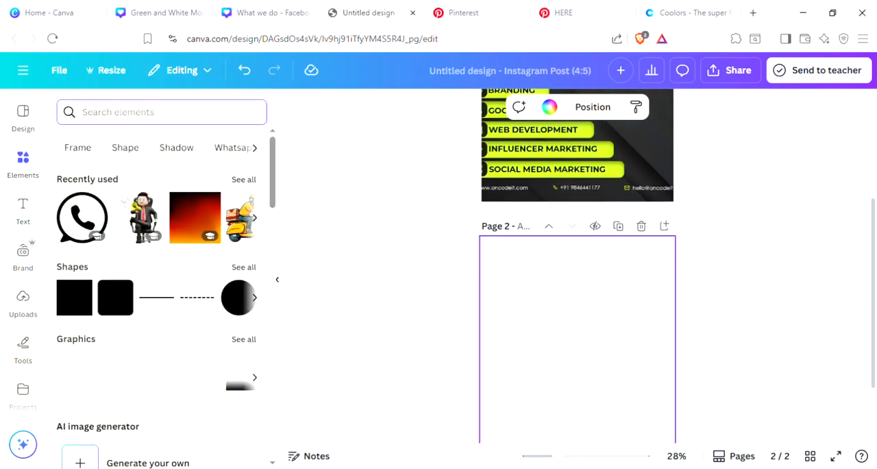
text(black)
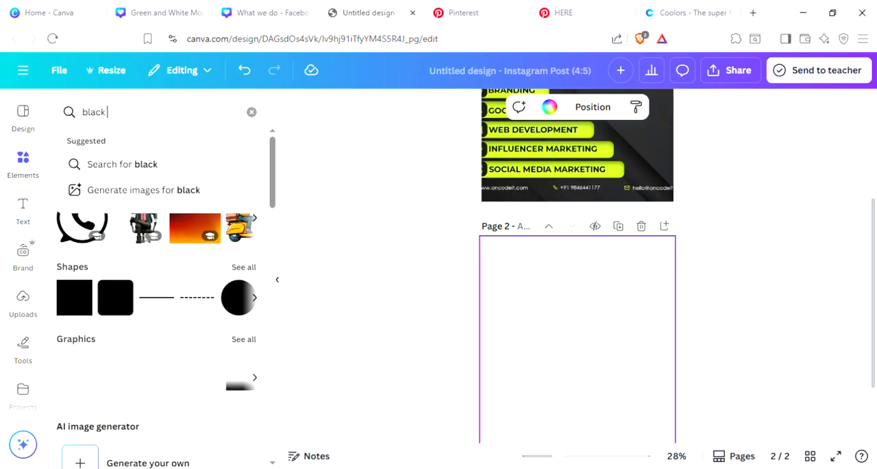
text( backg)
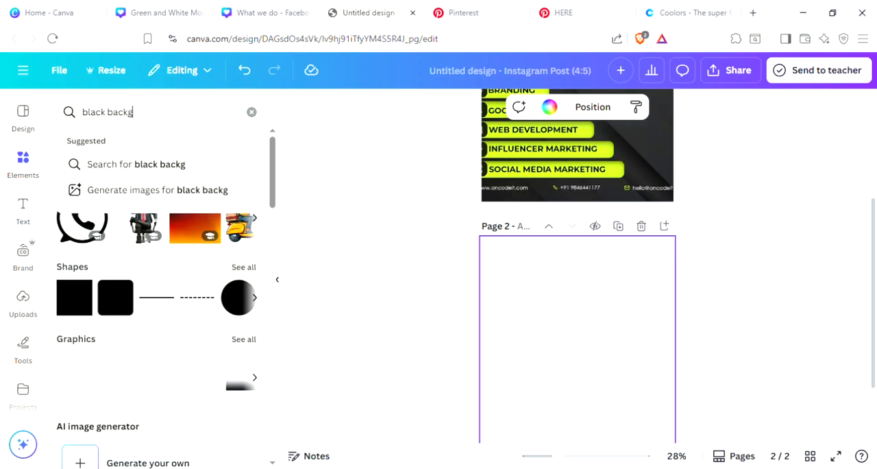
text(roun)
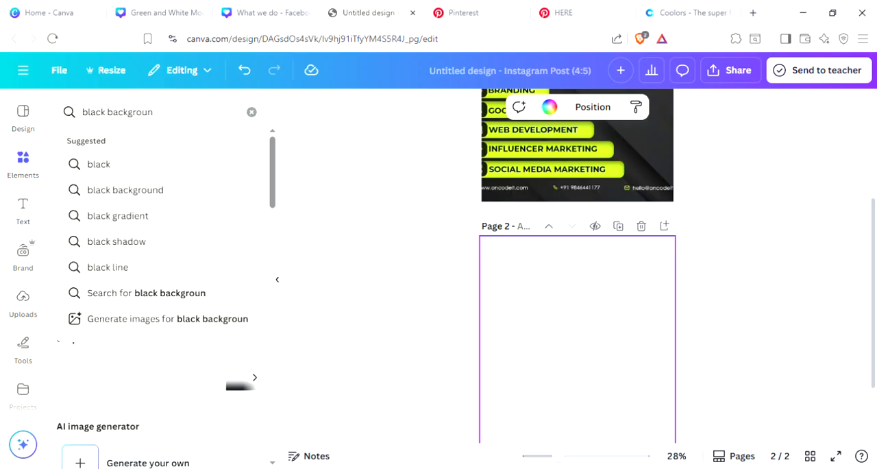
text(d)
key(Return)
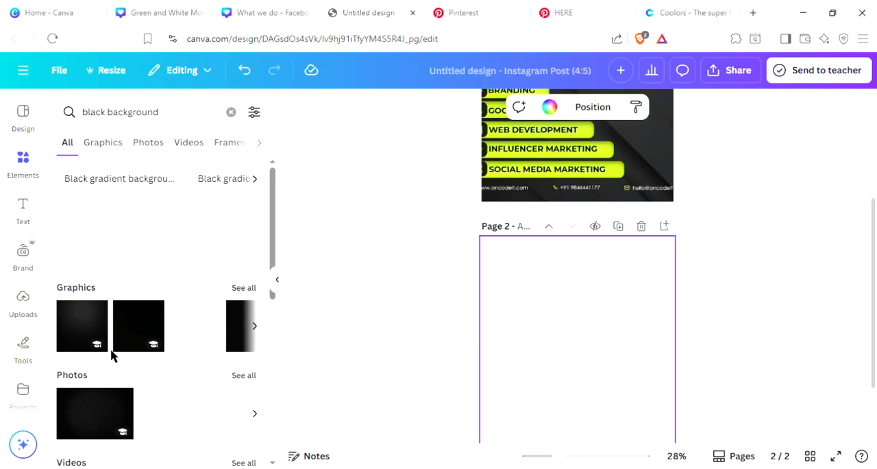
Step: Add the dark grey gradient square from the black background graphics to page 2 and set it as the page background
scroll(736, 294, up, 3)
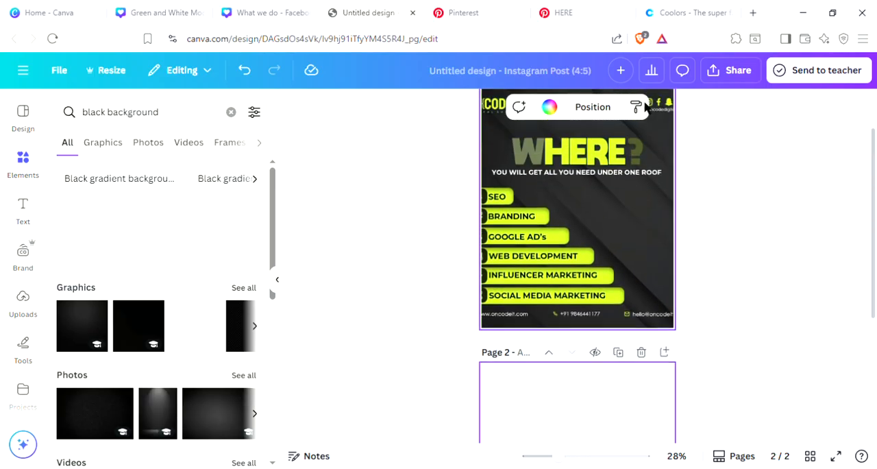
scroll(261, 315, down, 1)
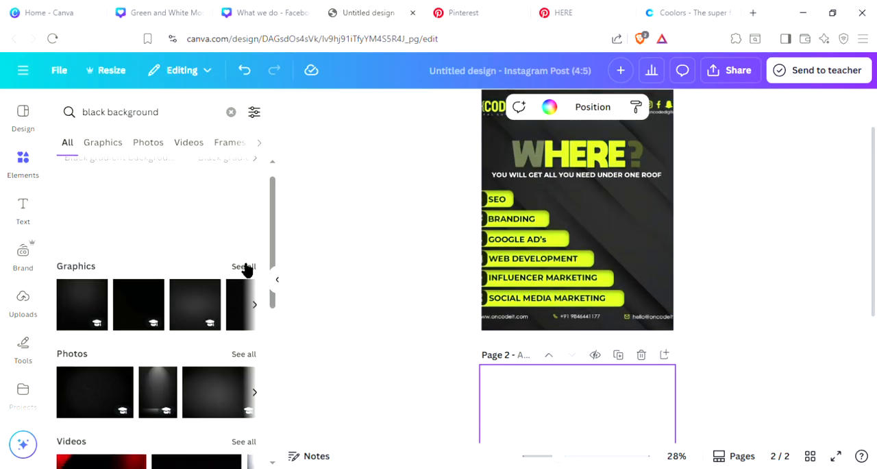
click(245, 267)
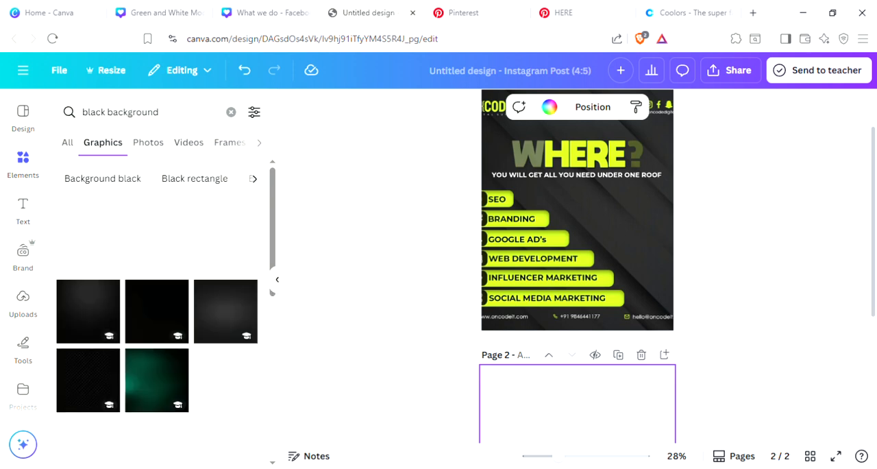
scroll(155, 363, down, 2)
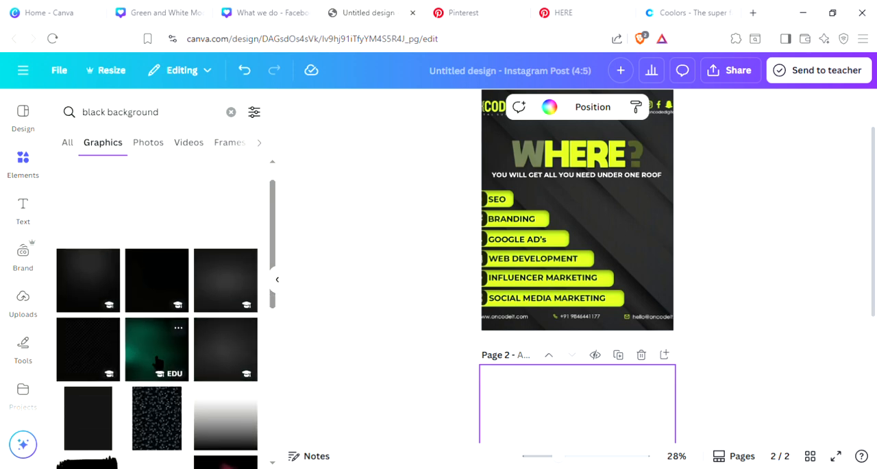
scroll(226, 308, up, 1)
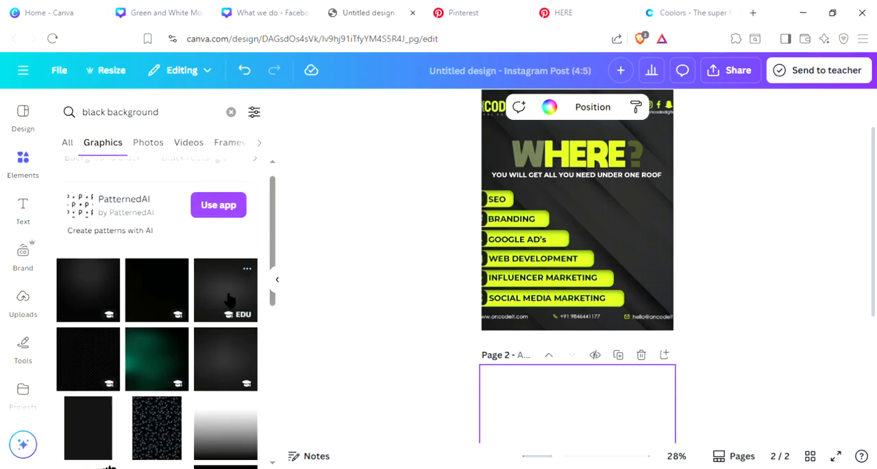
click(229, 306)
scroll(475, 370, down, 2)
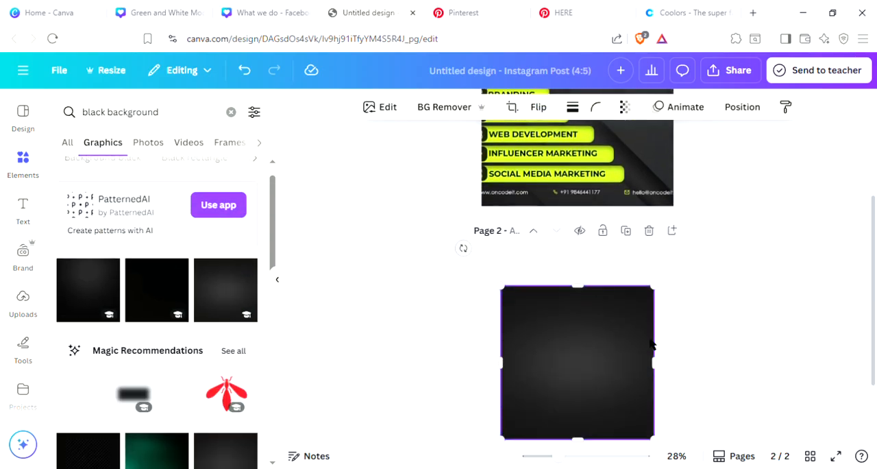
right_click(572, 325)
click(651, 394)
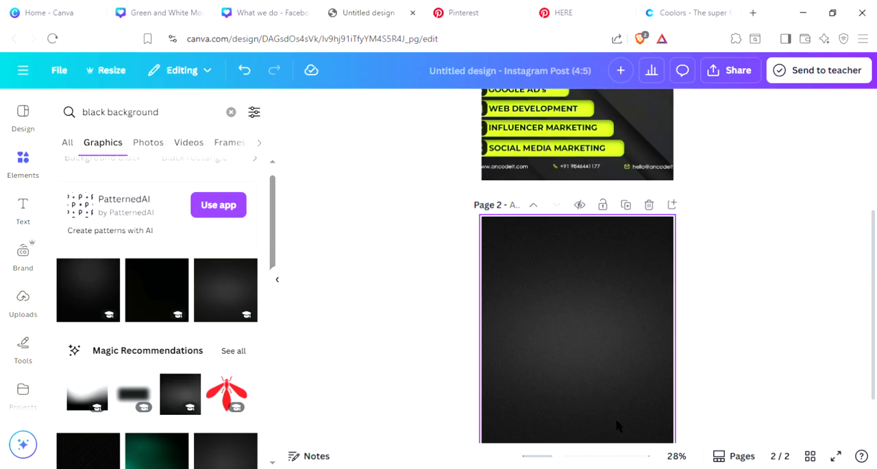
Step: Add a heading reading "WHERE" on page 2's dark background, following the reference on page 1
scroll(616, 425, up, 4)
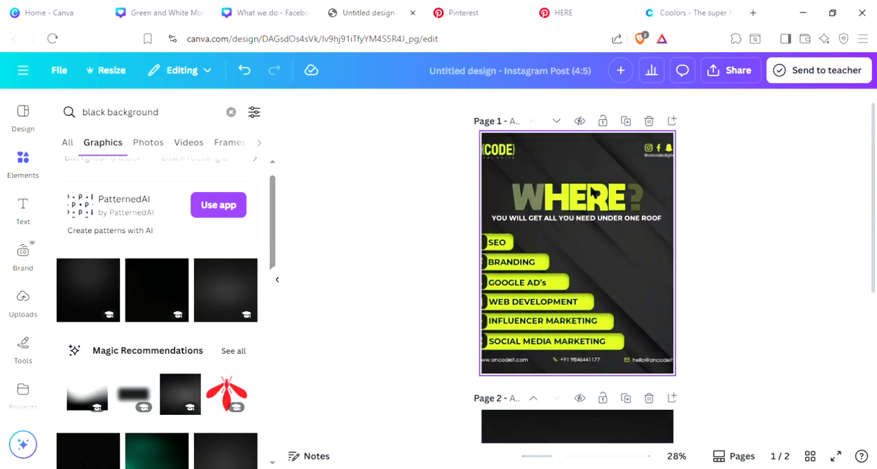
scroll(525, 192, down, 5)
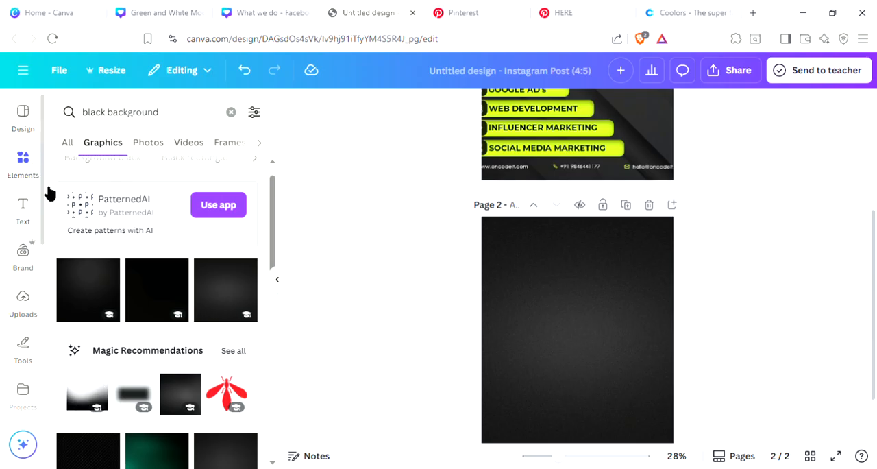
click(31, 223)
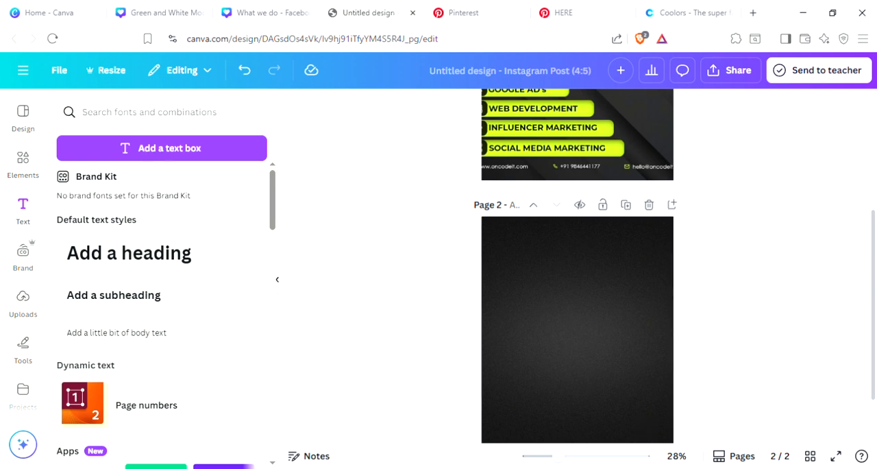
click(103, 255)
key(Escape)
scroll(713, 289, up, 3)
scroll(681, 264, down, 3)
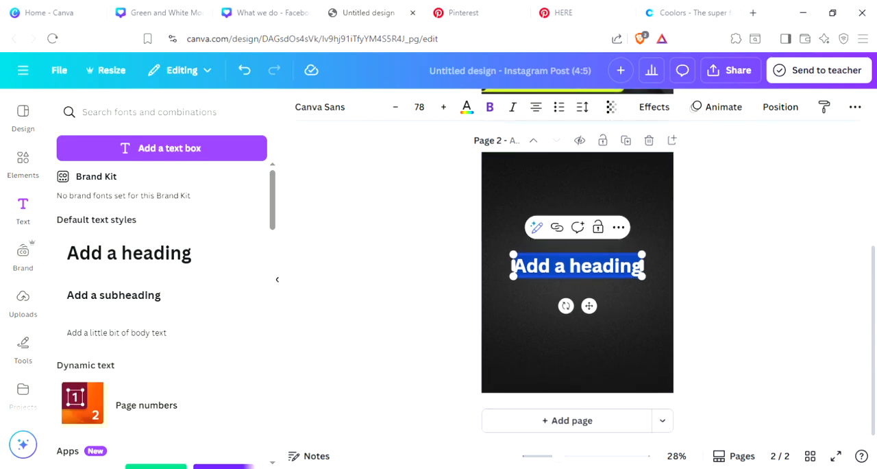
text(WHERE)
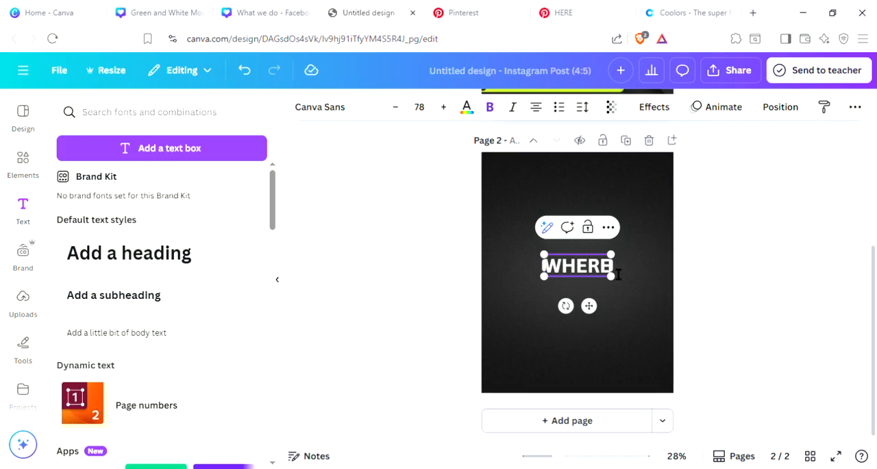
Step: Enlarge page 2's "WHERE" heading to about size 105 and move it to the centre of the page's upper part
drag(612, 253, 634, 220)
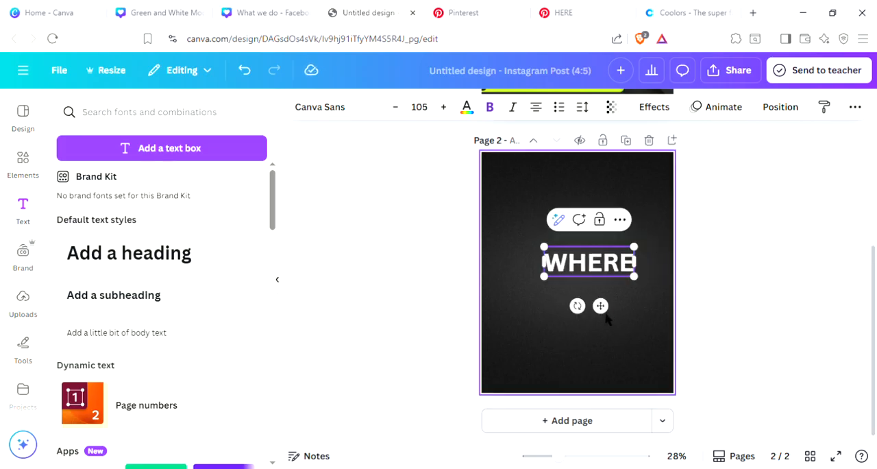
click(605, 312)
click(630, 266)
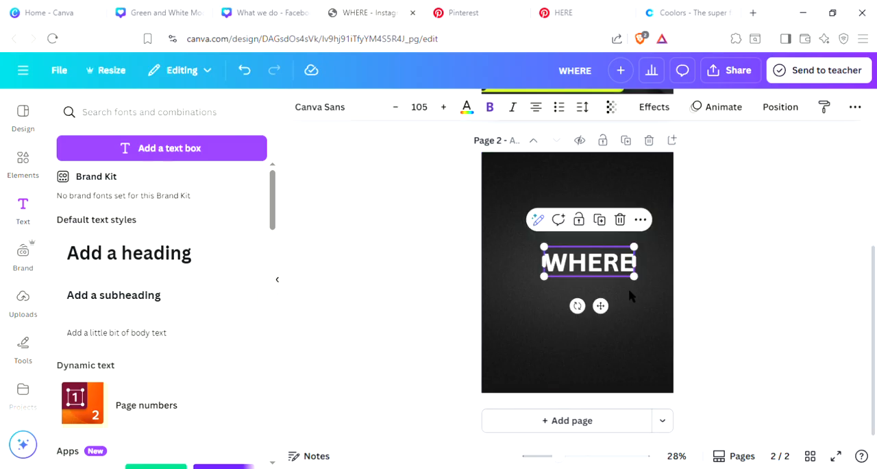
drag(608, 316, 601, 257)
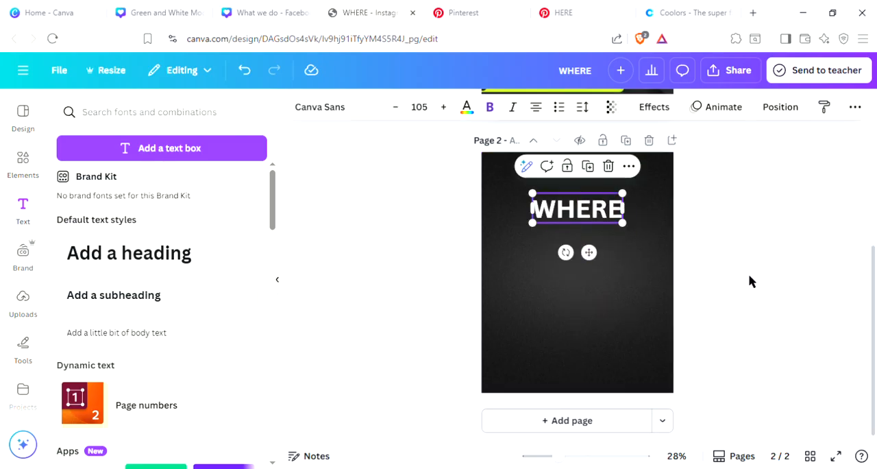
Step: Add a second heading reading "WHERE" on page 1, over the reference image
scroll(776, 282, up, 1)
scroll(603, 260, up, 5)
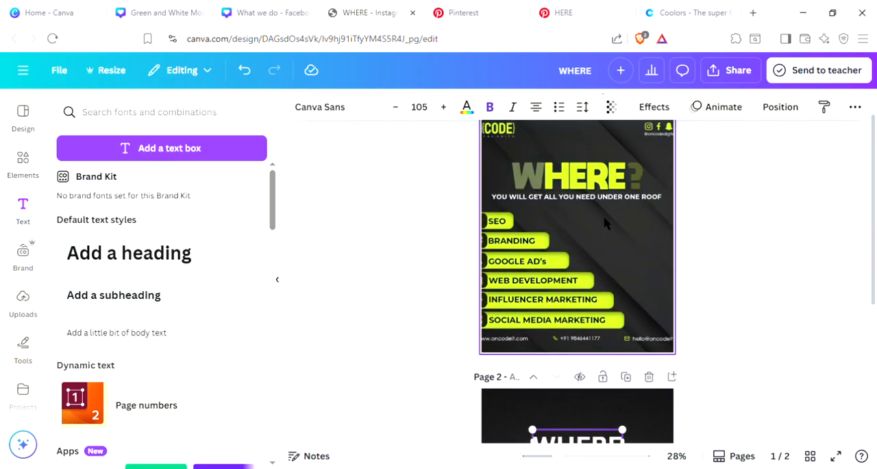
click(96, 259)
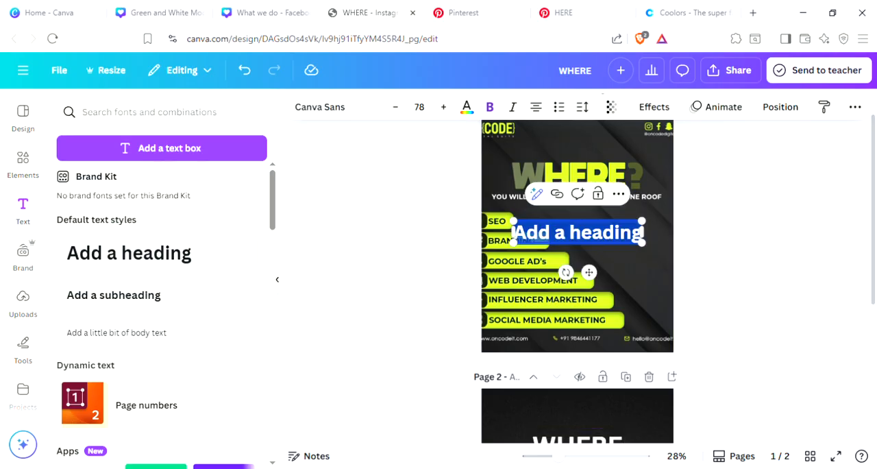
key(BackSpace)
text(WHERE)
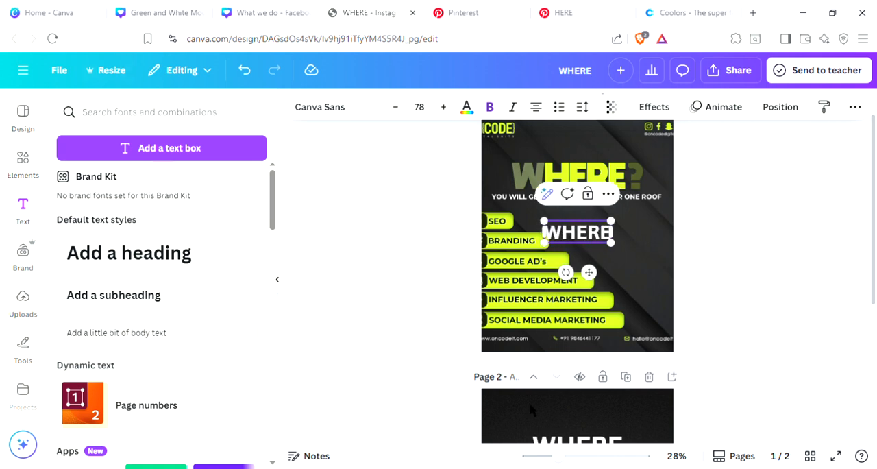
Step: Enlarge page 1's "WHERE" heading to about size 129 and place it over the reference image's title
drag(544, 220, 506, 207)
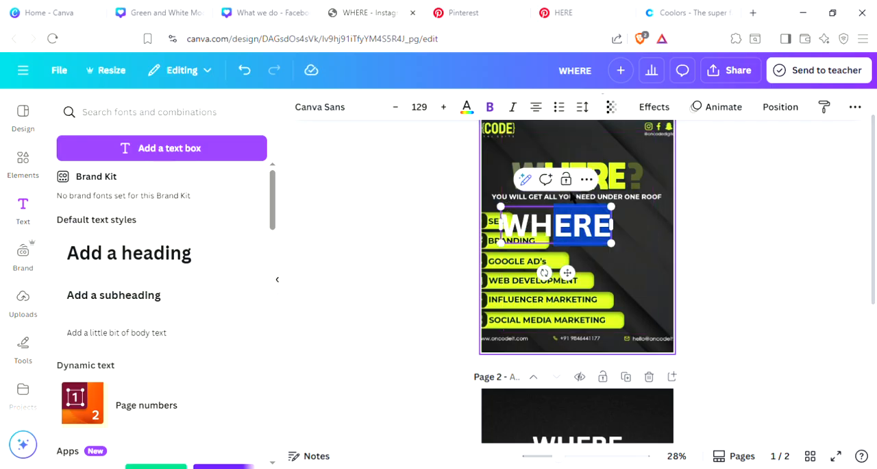
click(469, 272)
click(540, 235)
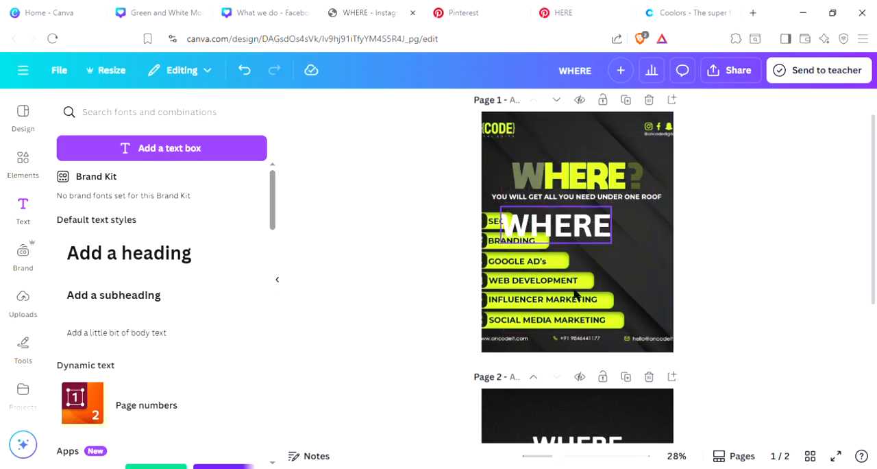
drag(576, 282, 589, 236)
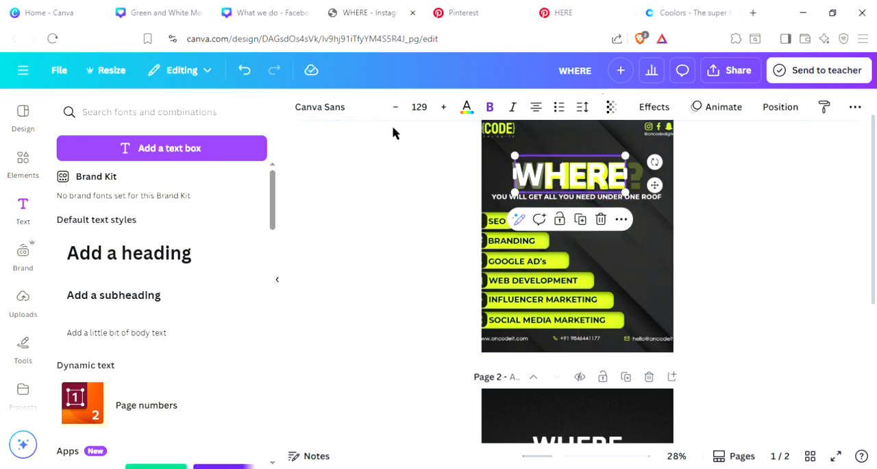
Step: Set page 1's "WHERE" heading to the Horizon font and scale it down to about size 92.4 over the reference title
click(321, 109)
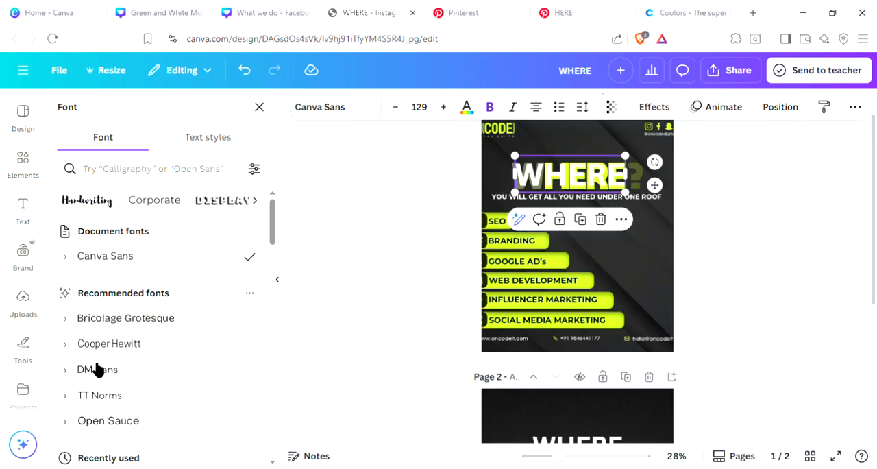
scroll(130, 359, down, 1)
scroll(131, 358, down, 5)
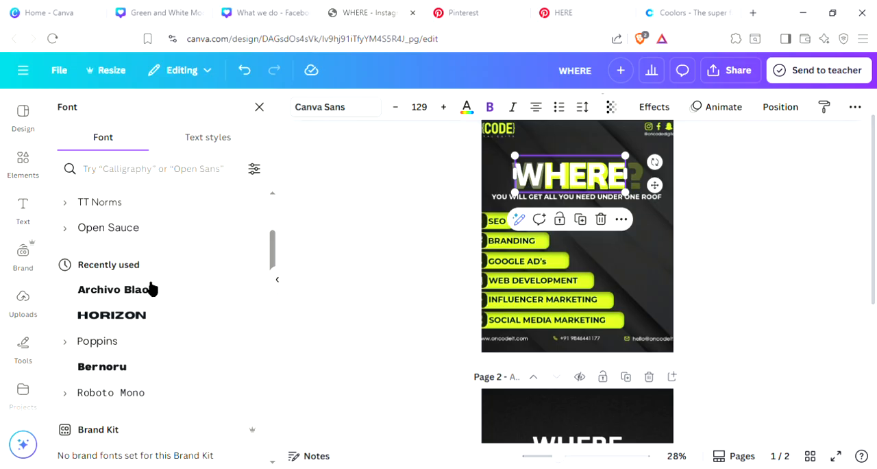
click(153, 321)
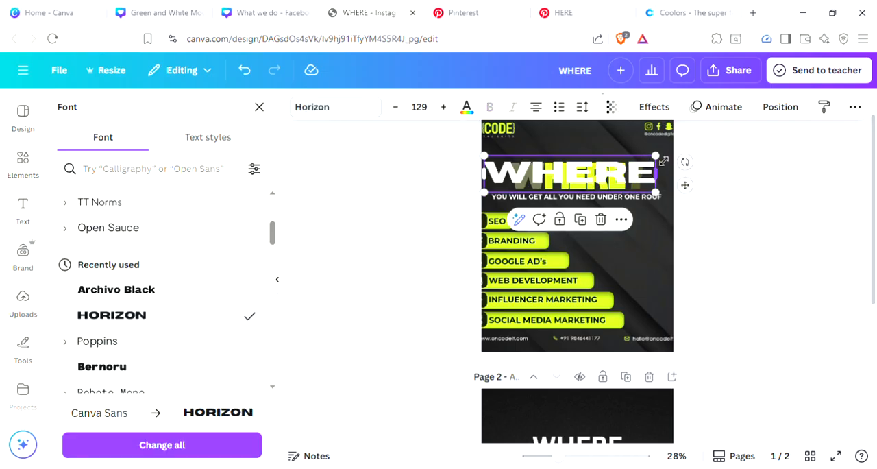
drag(656, 161, 608, 181)
Step: Look through the font list, from recently used to uploaded and popular fonts, for a typeface closer to the reference title
scroll(158, 302, down, 5)
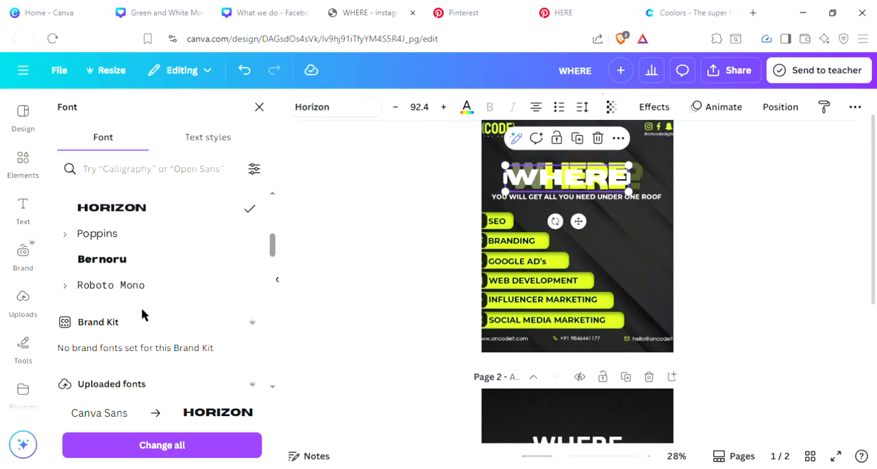
scroll(140, 262, down, 10)
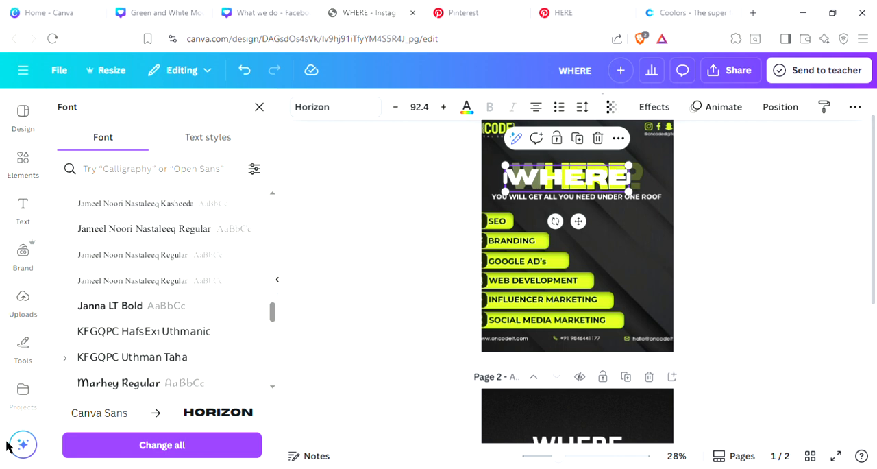
scroll(185, 290, down, 5)
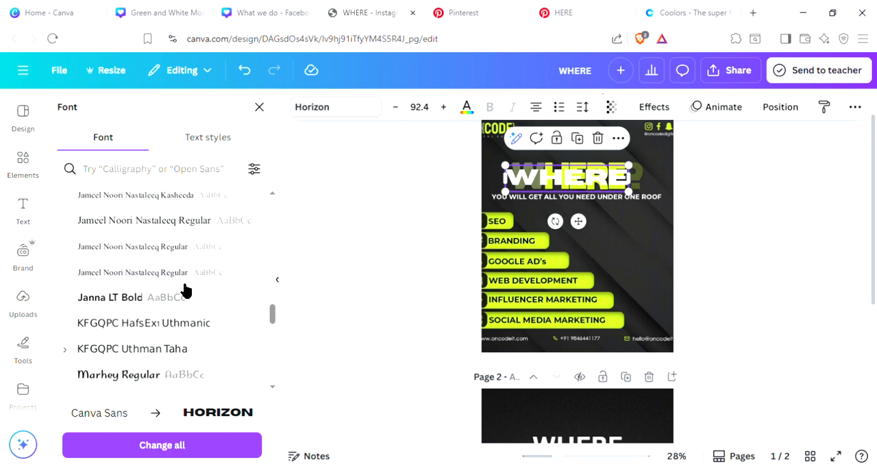
scroll(185, 290, down, 6)
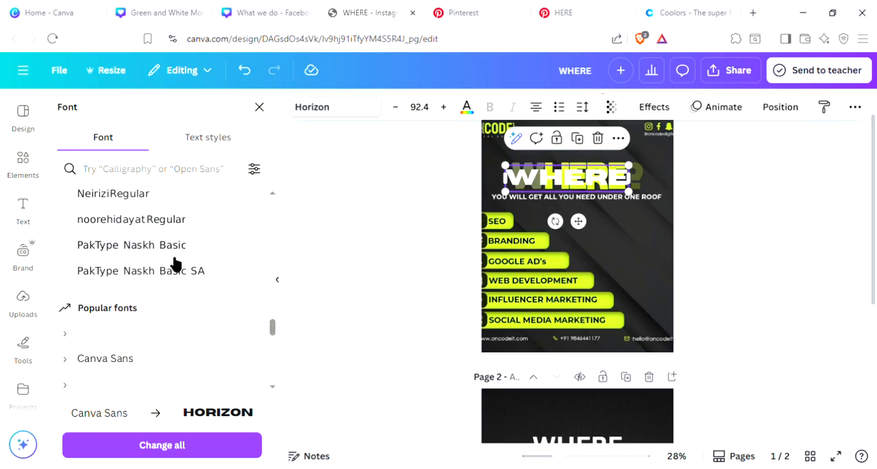
scroll(176, 263, down, 1)
scroll(182, 262, down, 1)
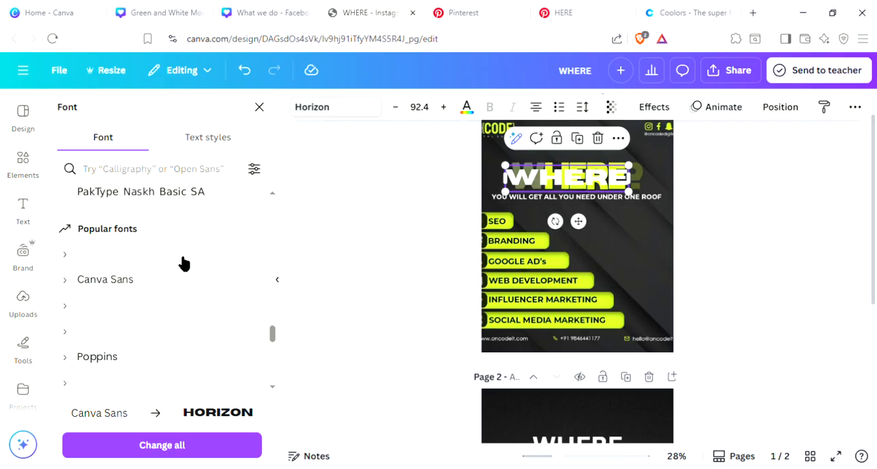
click(63, 279)
scroll(126, 321, down, 2)
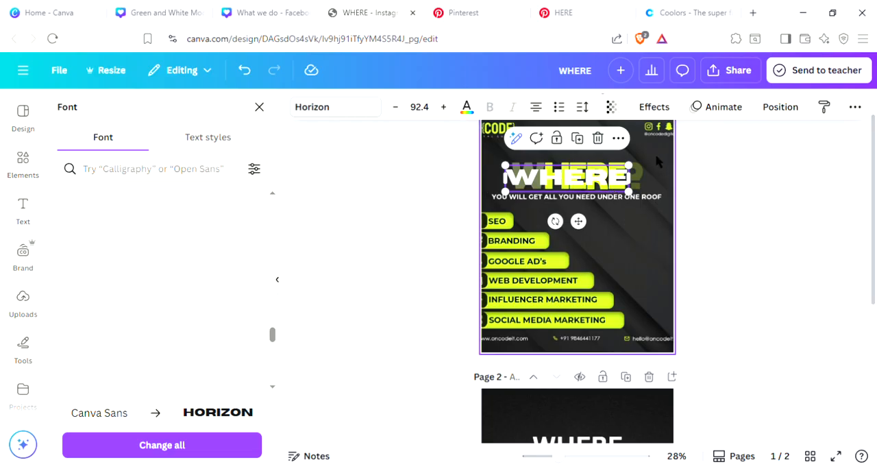
Step: Extend page 1's heading to read "WHERE?" and align it over the reference image's title
click(629, 194)
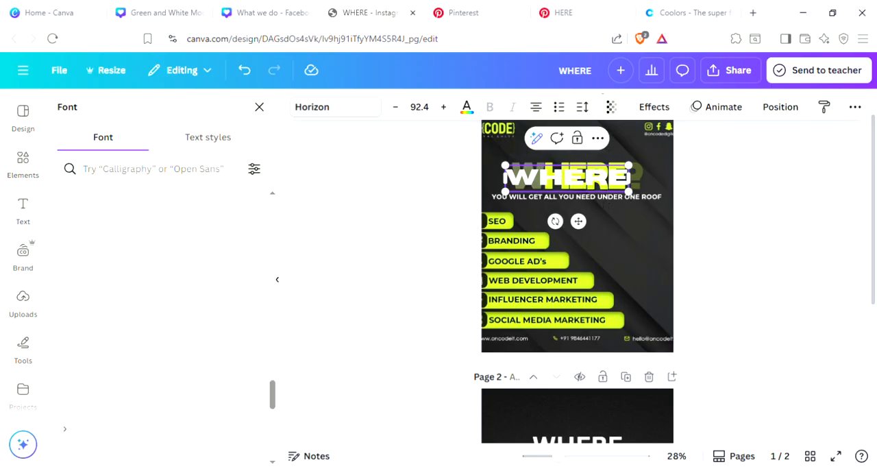
text(?)
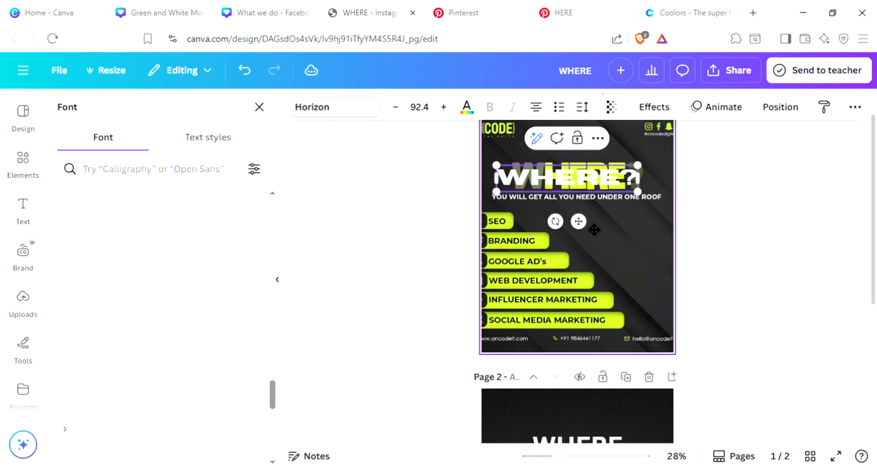
mouse_move(579, 221)
mouse_down()
mouse_move(591, 229)
mouse_move(590, 222)
mouse_up()
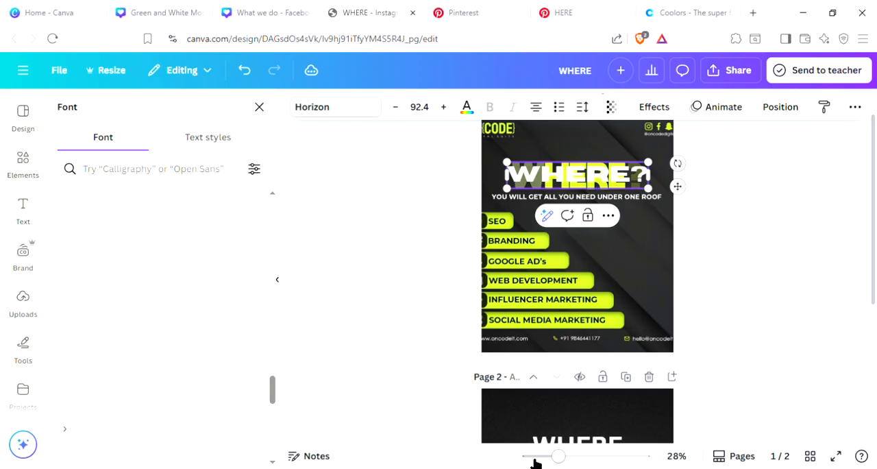
Step: Move the "WHERE?" heading from page 1 to page 2, replacing page 2's old "WHERE" heading
key(Delete)
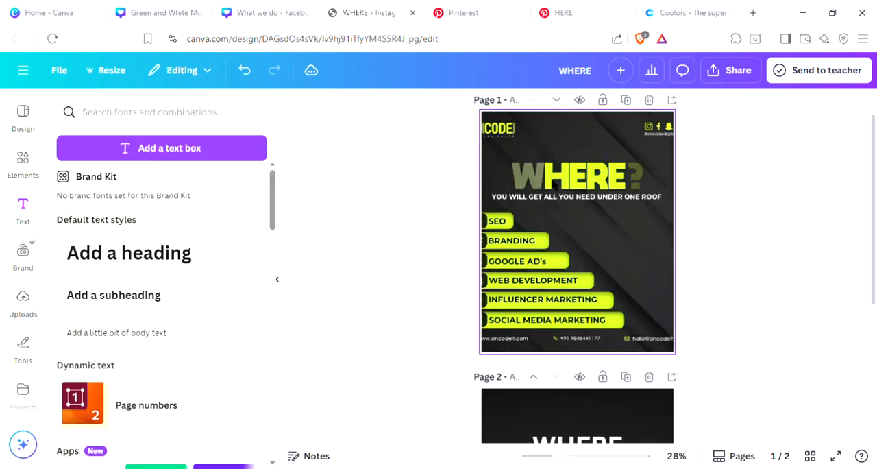
scroll(586, 219, down, 5)
click(603, 233)
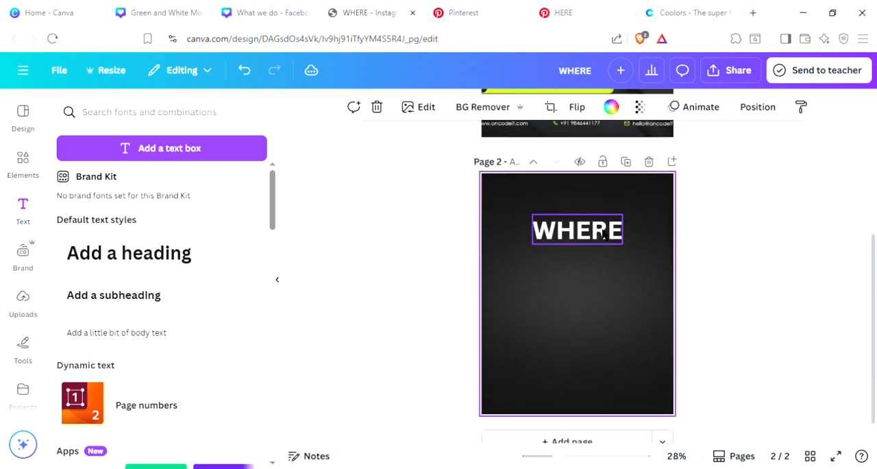
click(608, 187)
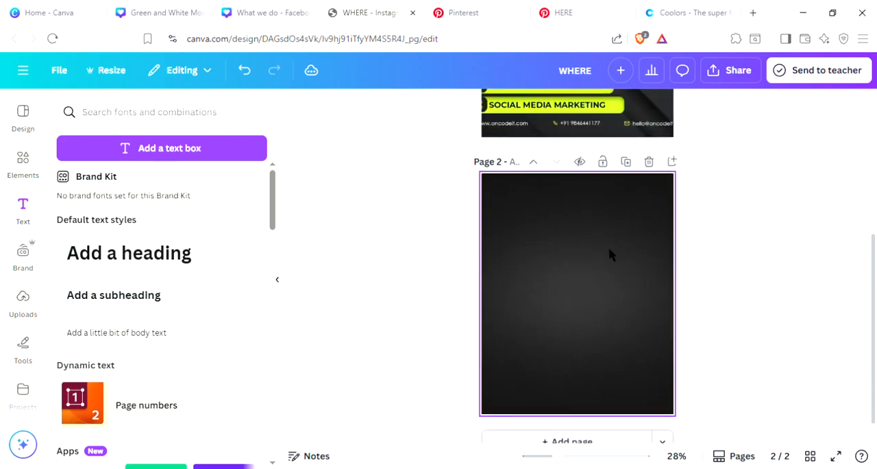
key(ctrl+z)
scroll(786, 256, up, 4)
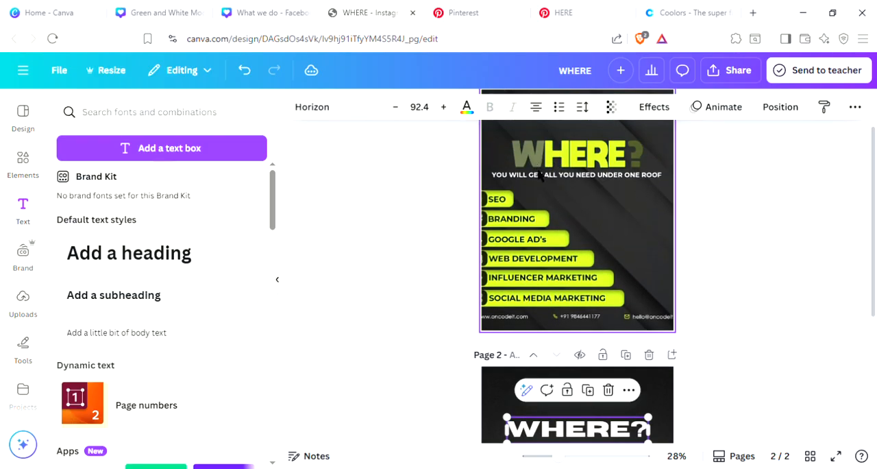
scroll(555, 200, down, 1)
scroll(572, 198, up, 2)
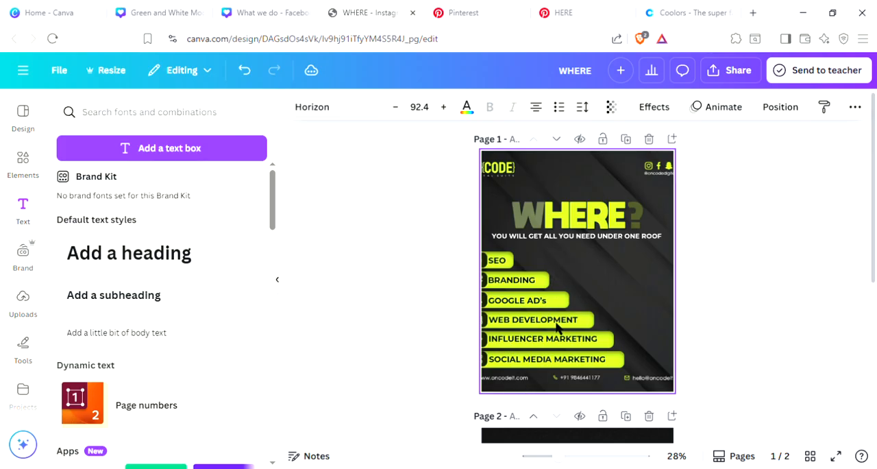
Step: Detach the reference image from page 1's background
scroll(557, 327, down, 1)
right_click(571, 211)
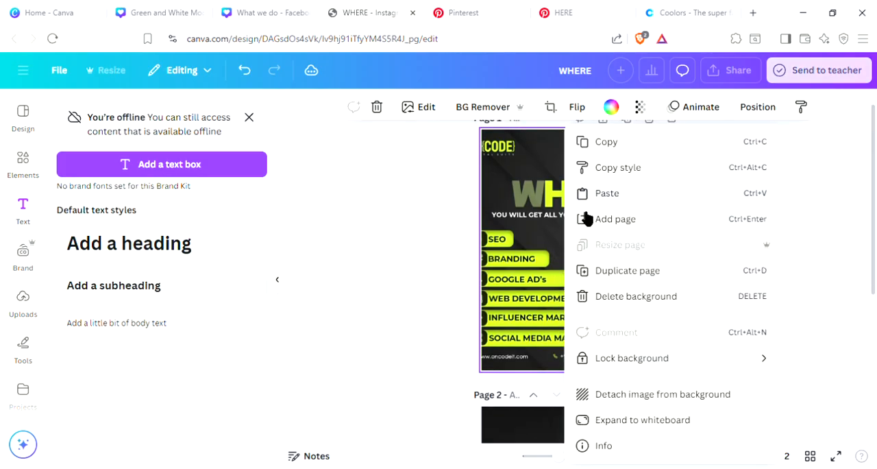
click(637, 404)
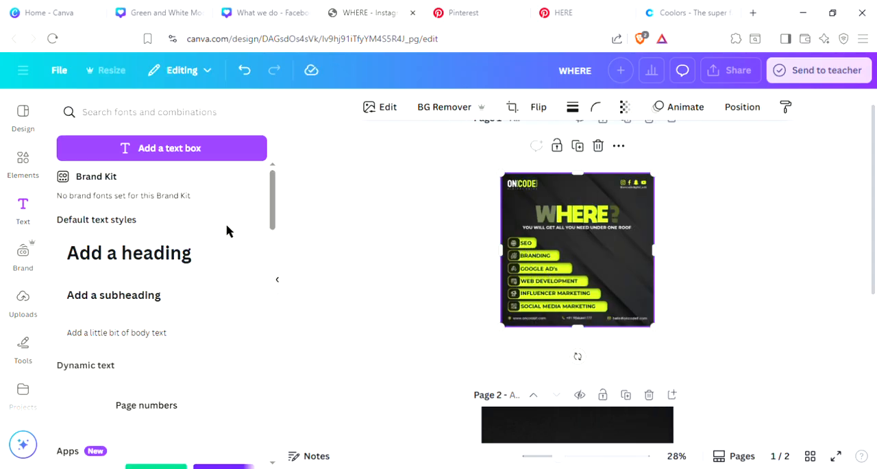
Step: Add a square shape to page 1 as a thin yellow bar and place it over the reference's SEO label
click(30, 153)
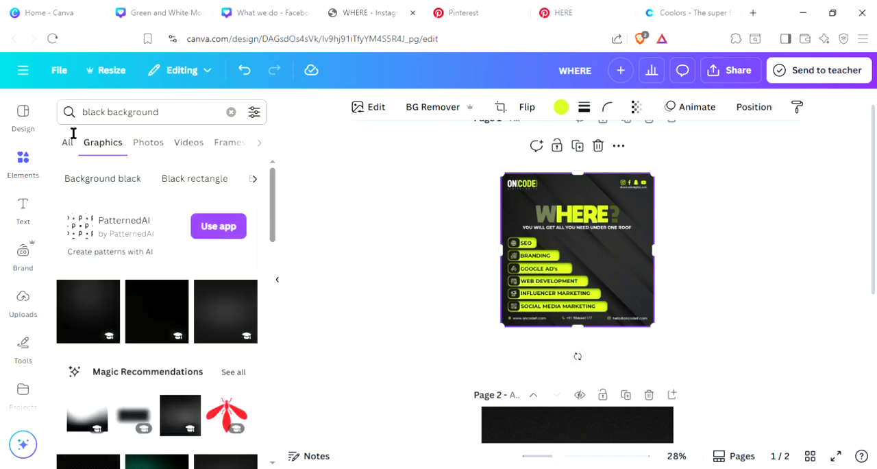
click(69, 143)
click(231, 112)
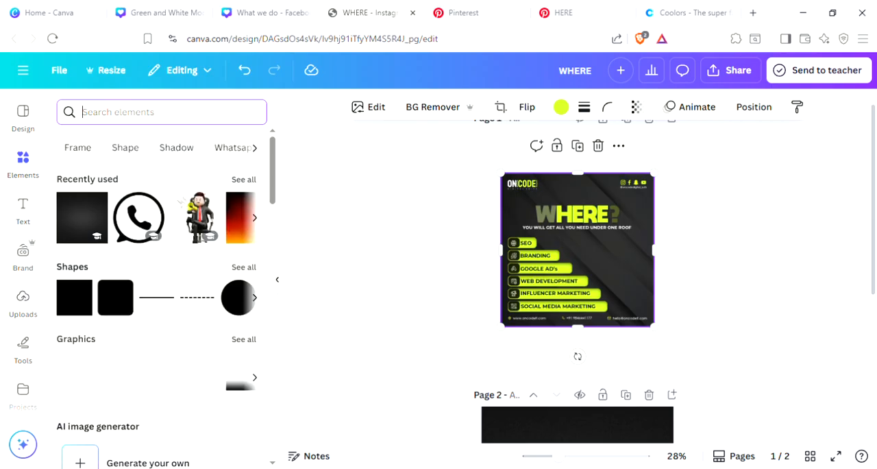
click(241, 267)
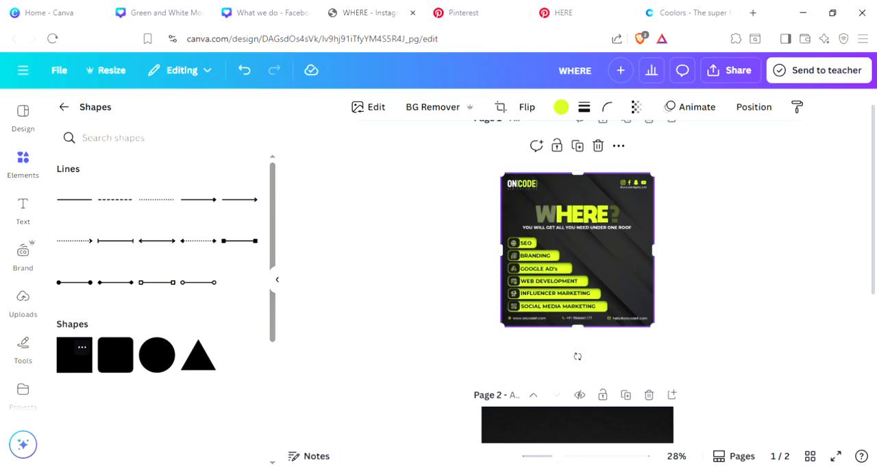
click(75, 354)
drag(591, 283, 591, 236)
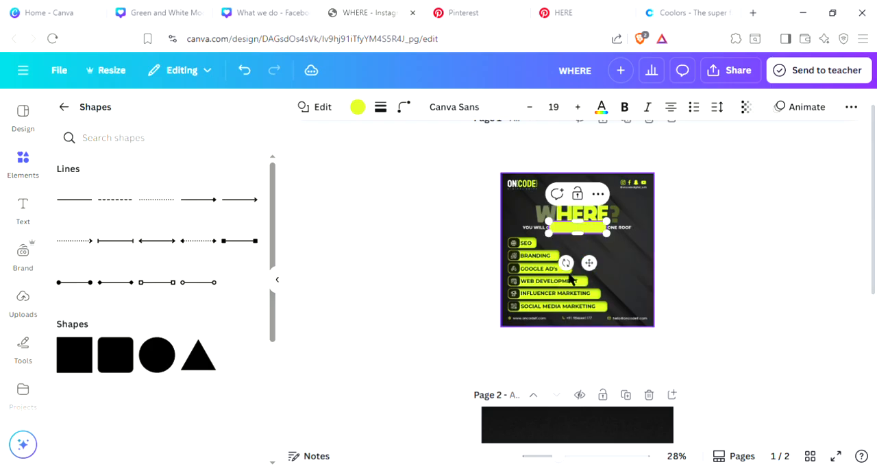
drag(588, 262, 556, 285)
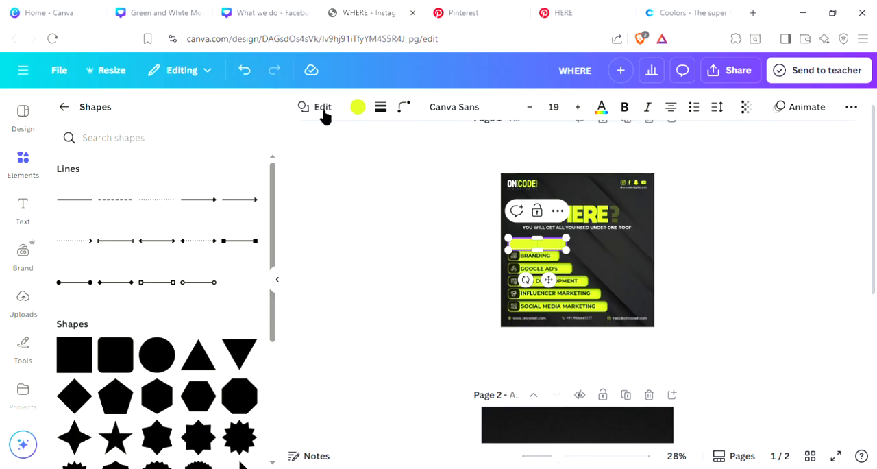
Step: Try black as the bar's fill, switch back to the yellow document color, and check its stroke weight
click(359, 108)
click(144, 205)
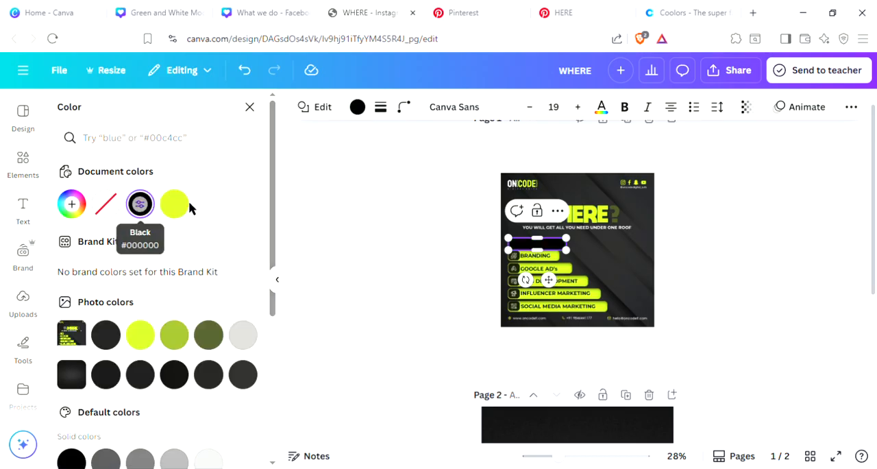
click(175, 205)
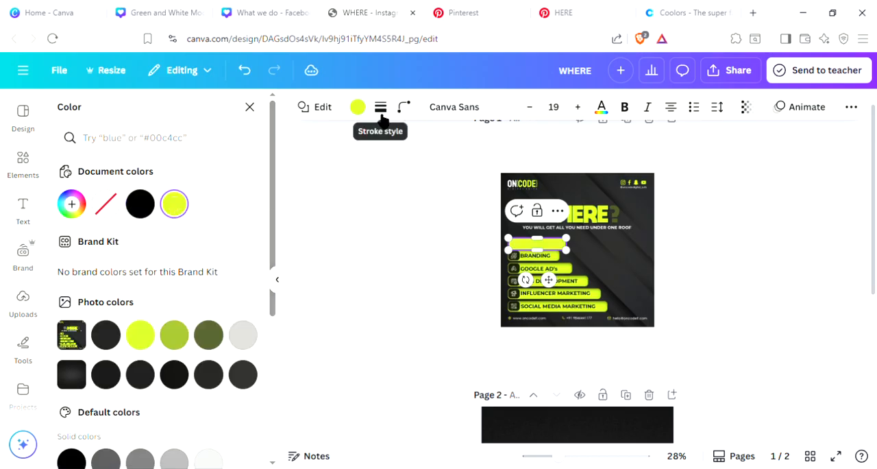
click(382, 118)
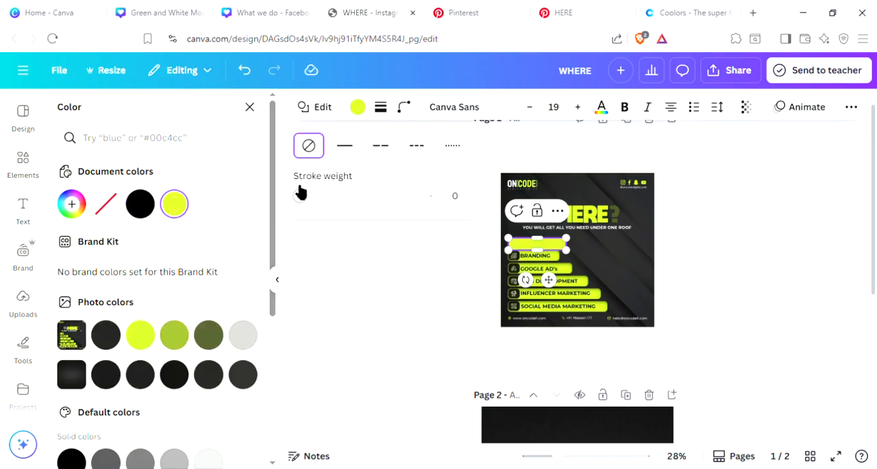
mouse_move(300, 196)
mouse_down()
mouse_move(377, 198)
mouse_move(333, 192)
mouse_move(329, 204)
mouse_move(275, 194)
mouse_up()
click(366, 310)
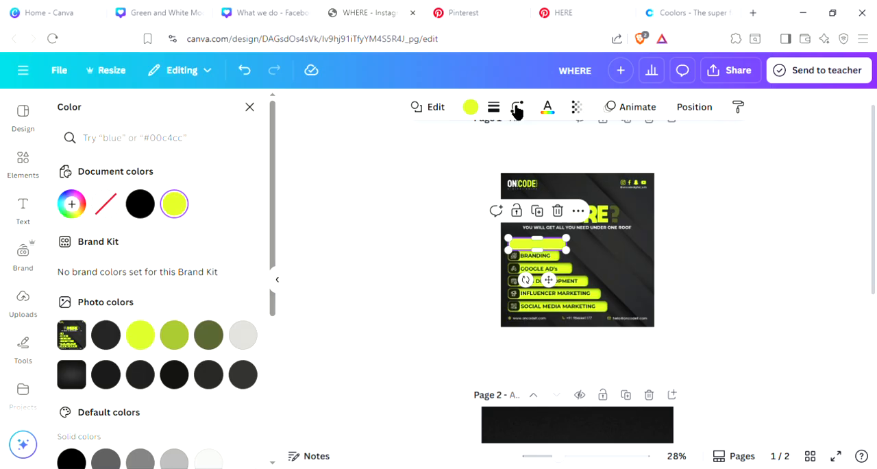
Step: Set the yellow bar's corner rounding to 100 and shrink it to roughly the size of the reference's SEO label
click(517, 109)
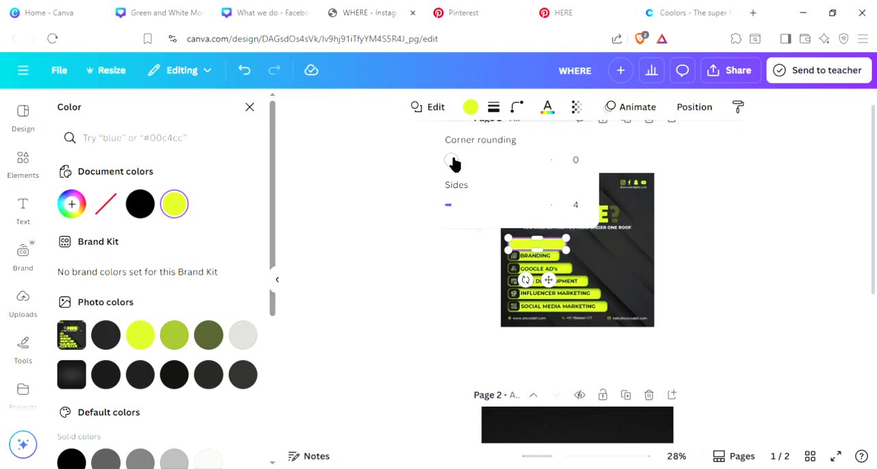
drag(457, 163, 561, 180)
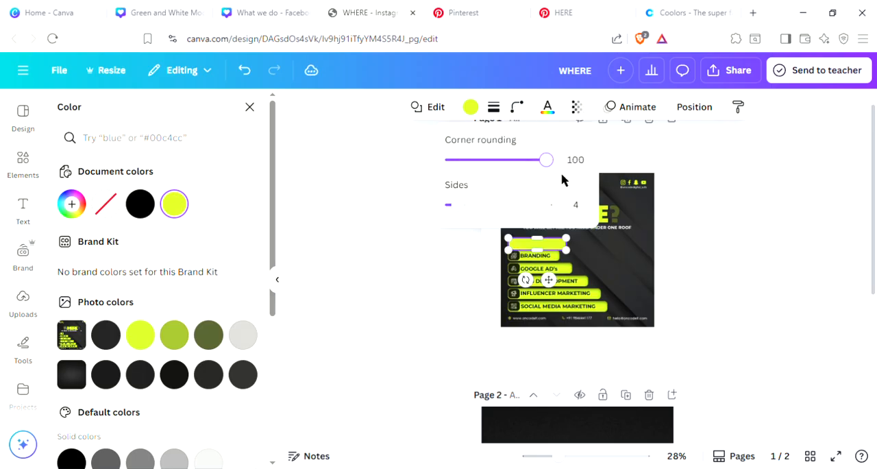
click(870, 250)
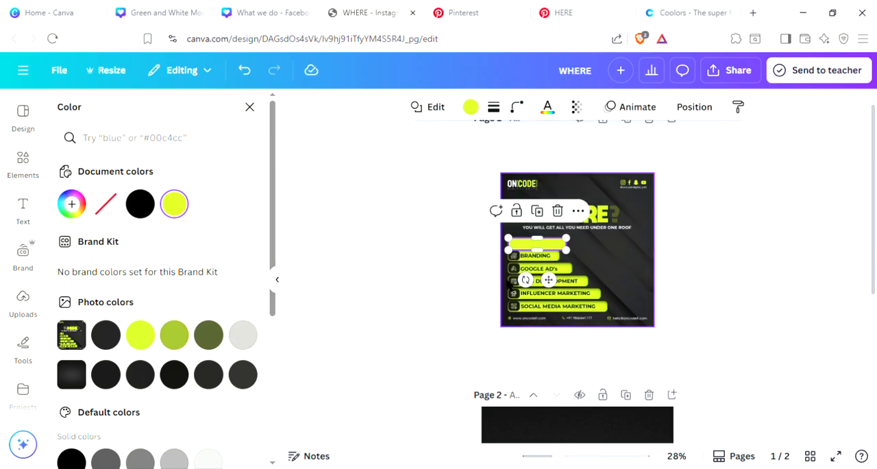
drag(538, 281, 559, 292)
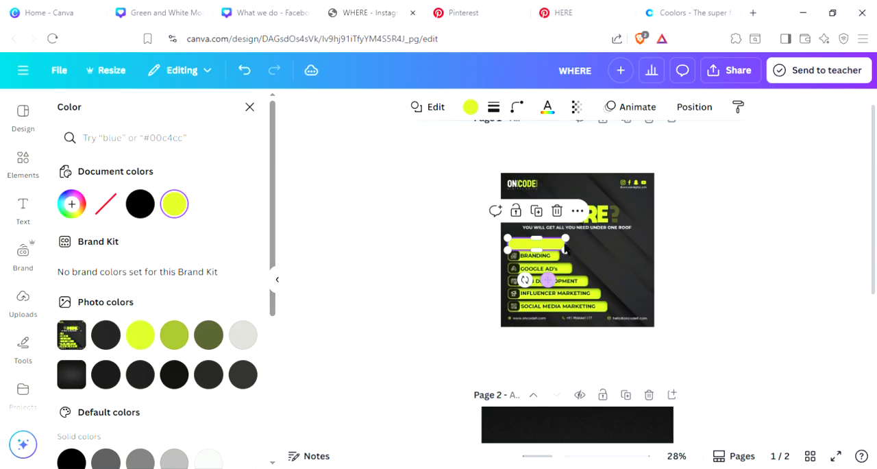
drag(566, 255, 542, 283)
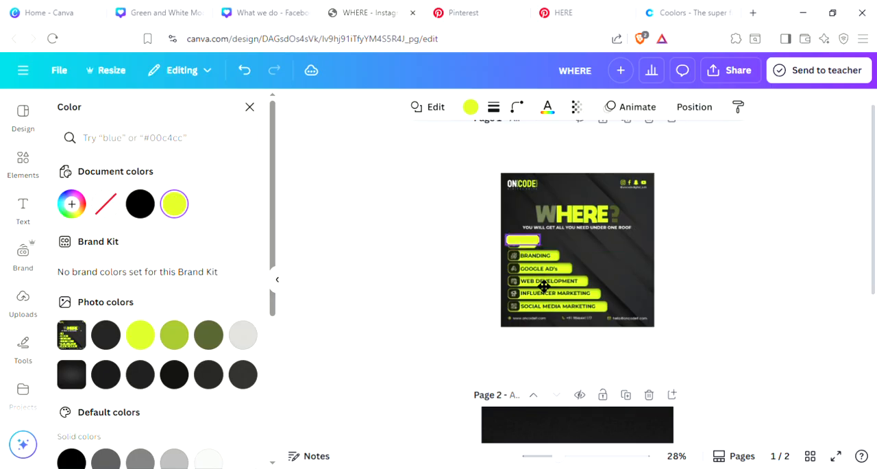
Step: Move the rounded yellow bar from page 1 to page 2, below the "WHERE?" heading, and select it there
click(464, 304)
scroll(520, 322, down, 3)
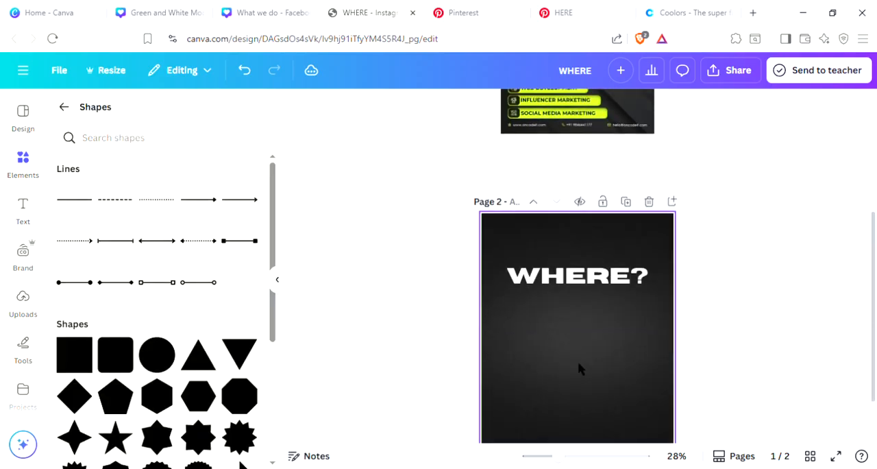
click(571, 368)
key(ctrl+v)
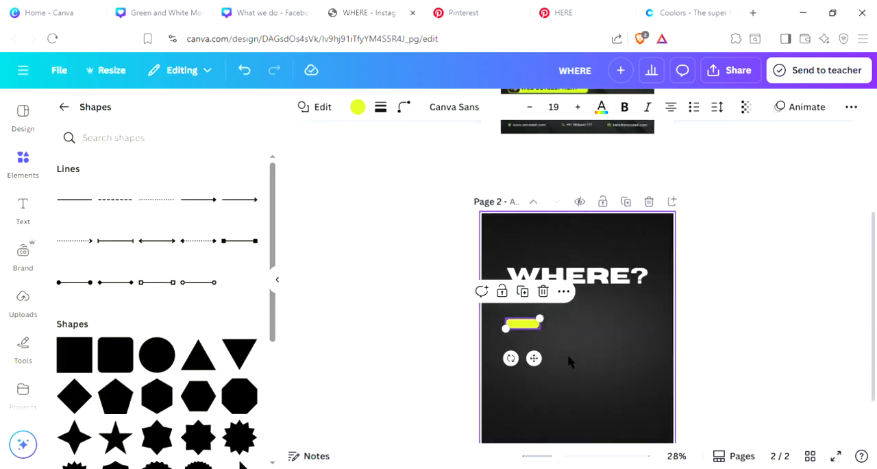
click(728, 338)
scroll(511, 247, up, 2)
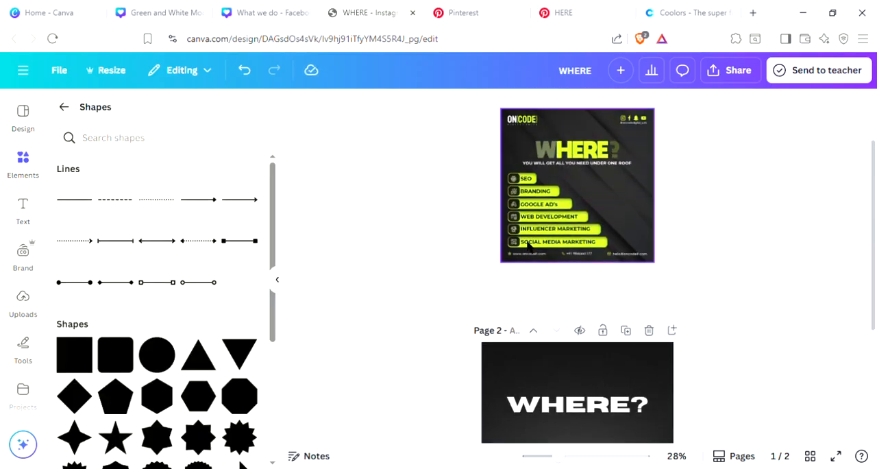
scroll(529, 224, up, 1)
scroll(531, 247, down, 3)
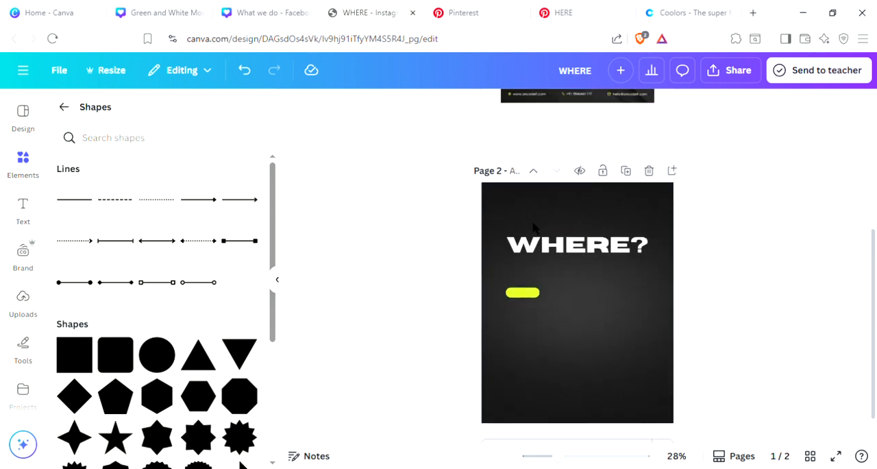
click(531, 259)
click(531, 261)
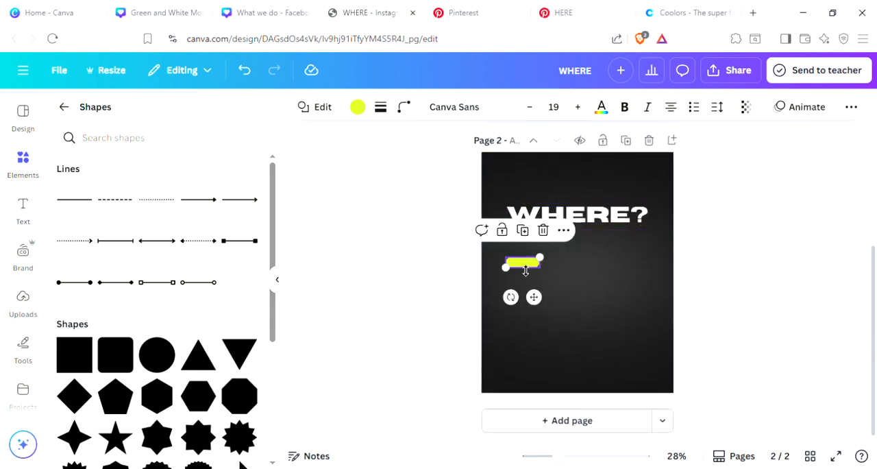
Step: Duplicate the yellow bar several times on page 2, move one copy near the page's lower edge and widen it
click(528, 235)
drag(548, 312, 542, 411)
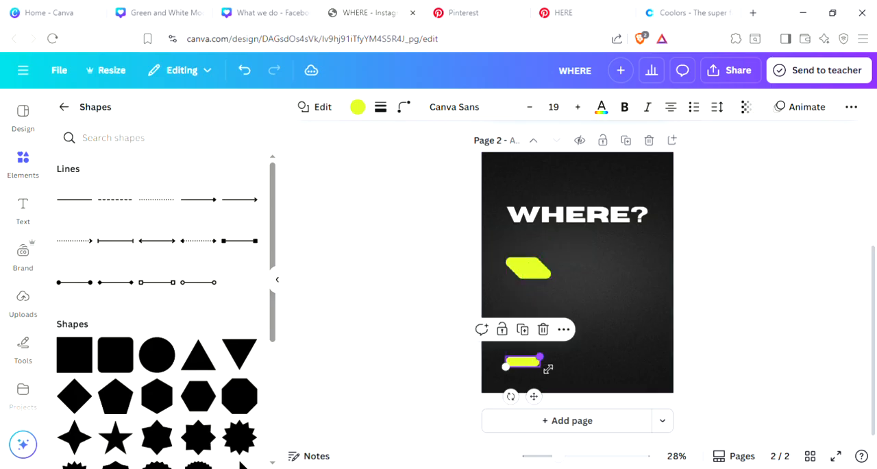
drag(550, 365, 573, 363)
Step: Widen two more yellow bar copies and stack them above the wide bar near page 2's lower edge
click(538, 274)
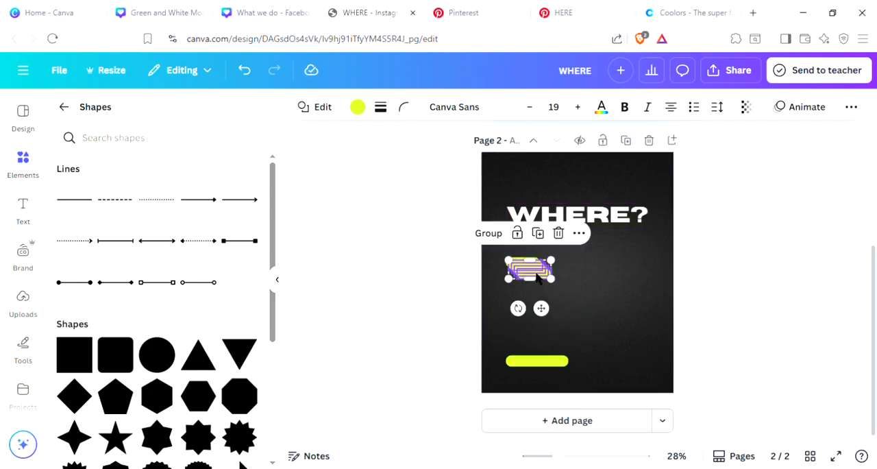
click(563, 305)
drag(546, 286, 573, 327)
click(549, 311)
drag(541, 269, 539, 275)
drag(539, 275, 543, 306)
Step: Widen another yellow bar copy, place it at the top of the stack, and space out the bar above the lowest one
click(536, 311)
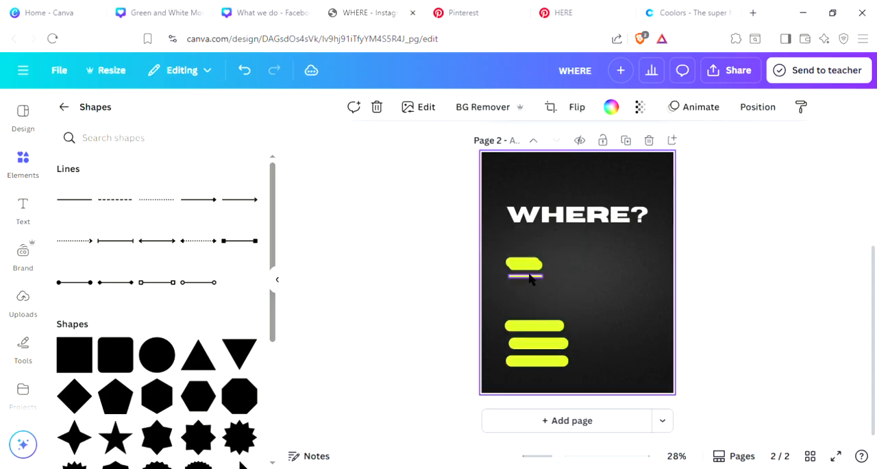
click(536, 296)
drag(533, 277, 566, 294)
drag(550, 336, 557, 363)
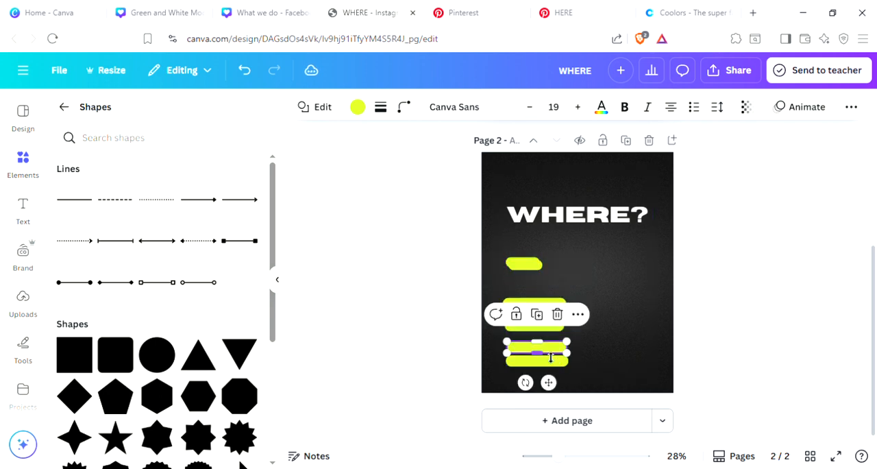
click(727, 299)
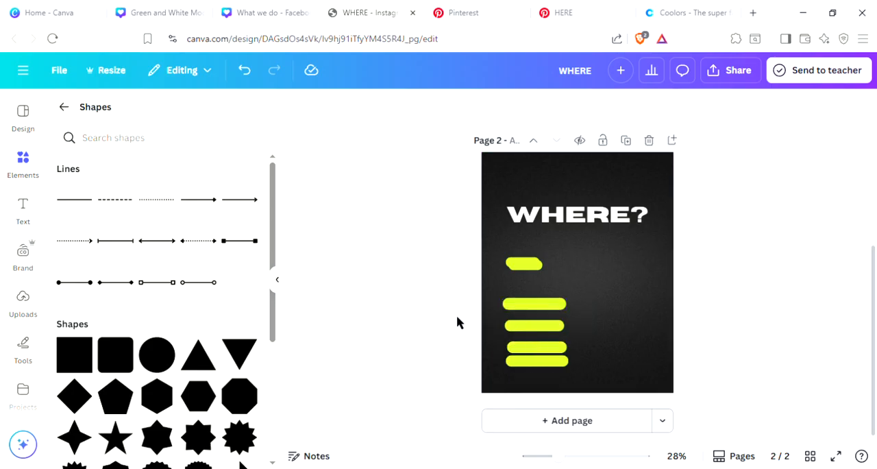
Step: Check the reference on page 1, search all elements for "SEO", and list every matching graphic
scroll(498, 292, up, 5)
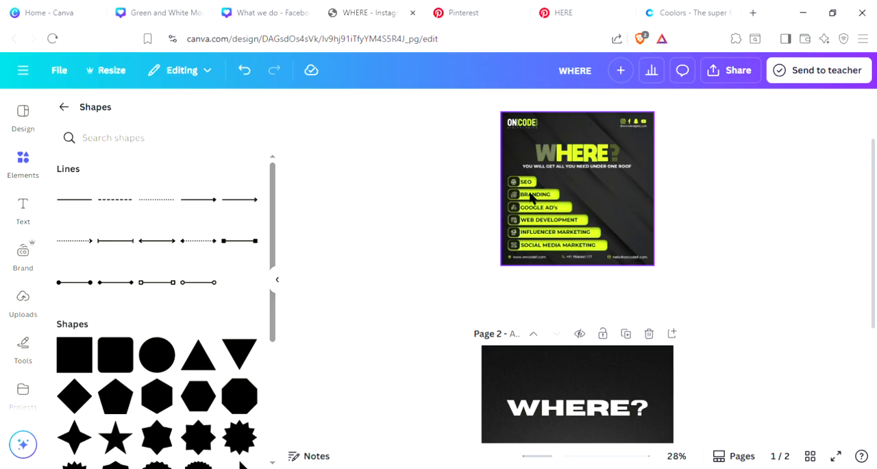
scroll(524, 200, down, 5)
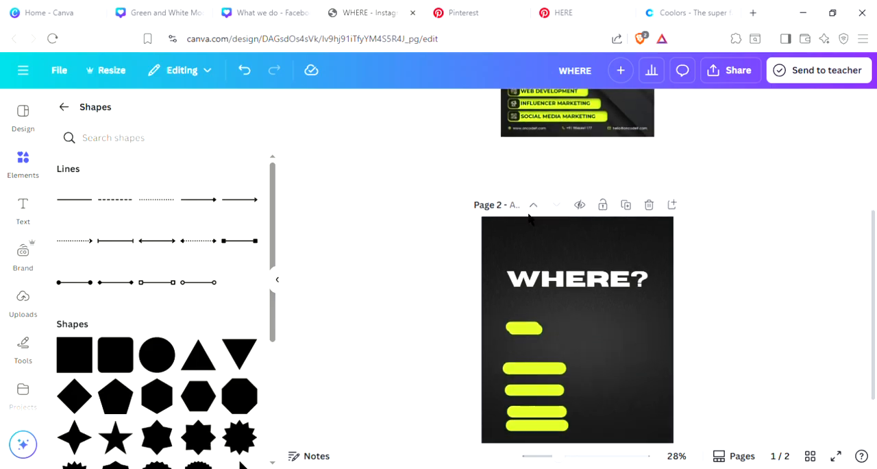
click(546, 309)
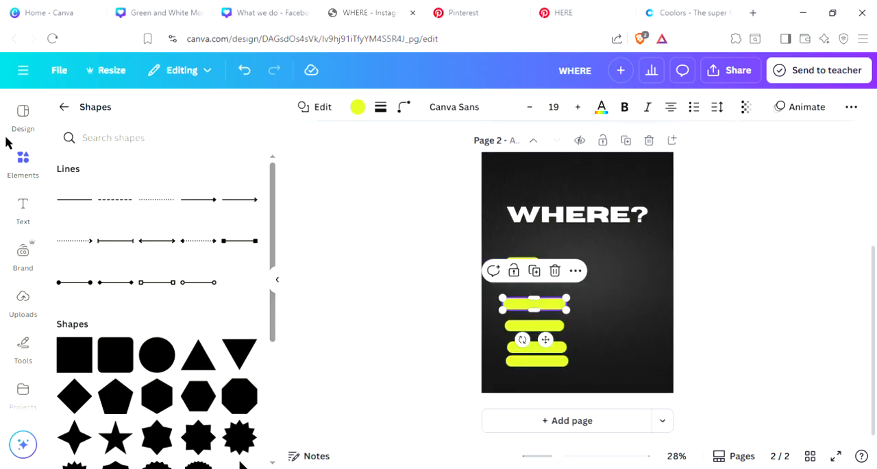
click(96, 145)
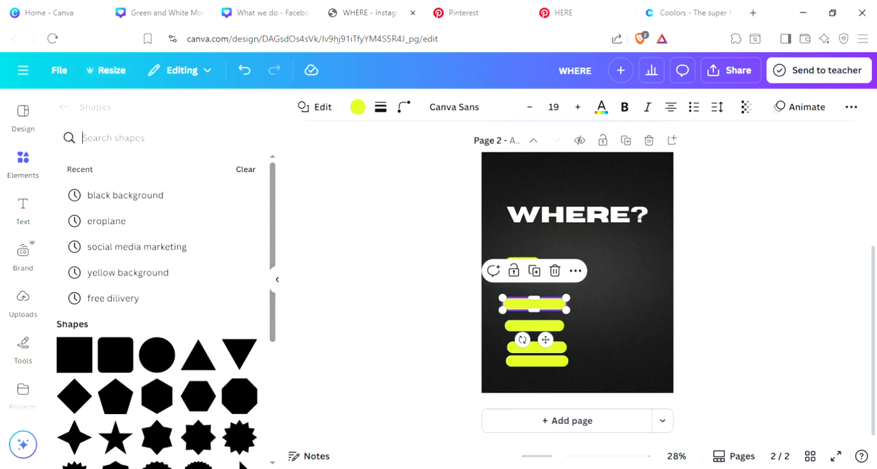
scroll(770, 373, up, 5)
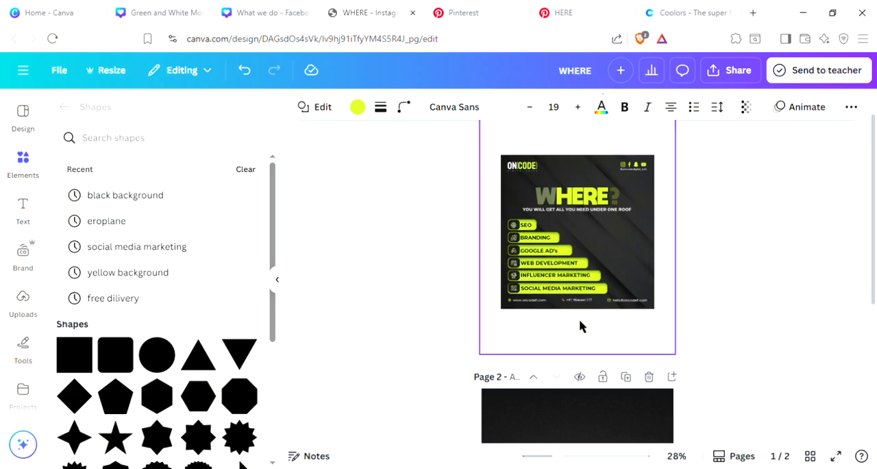
scroll(545, 235, down, 2)
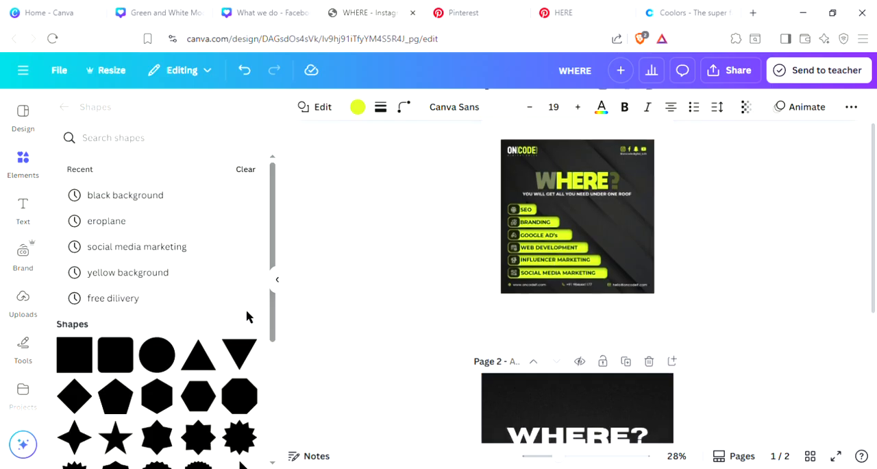
click(98, 139)
text(SEO)
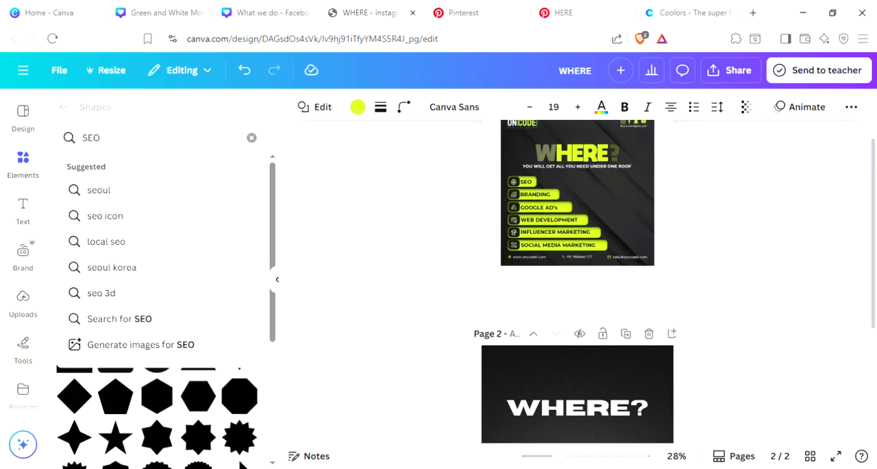
key(Return)
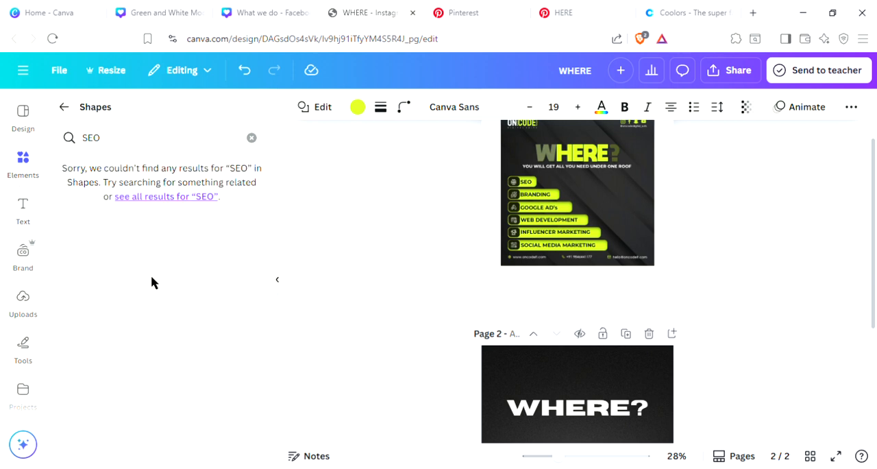
click(171, 197)
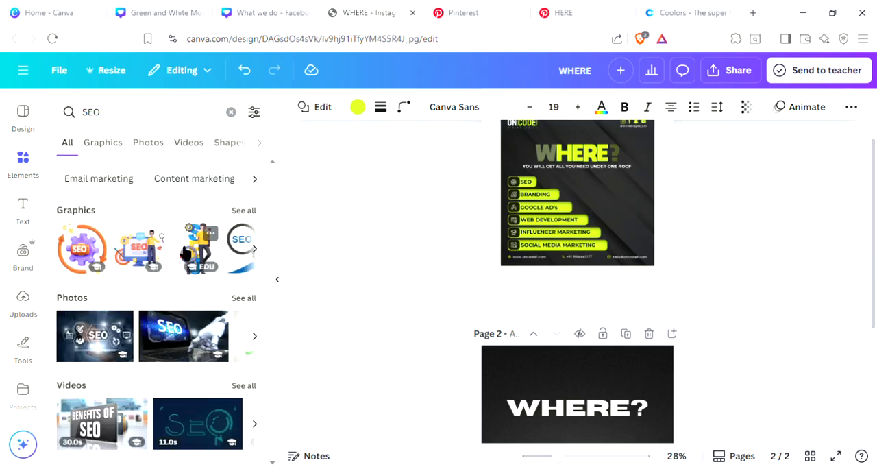
click(243, 212)
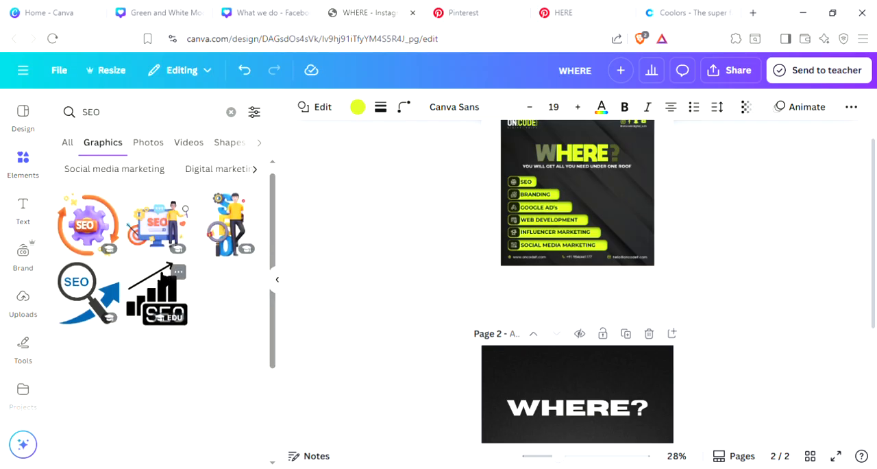
Step: Add the black magnifying glass with rising arrow graphic, shrink it, and place it at the start of the uppermost wide yellow bar
scroll(182, 271, down, 3)
scroll(226, 326, down, 1)
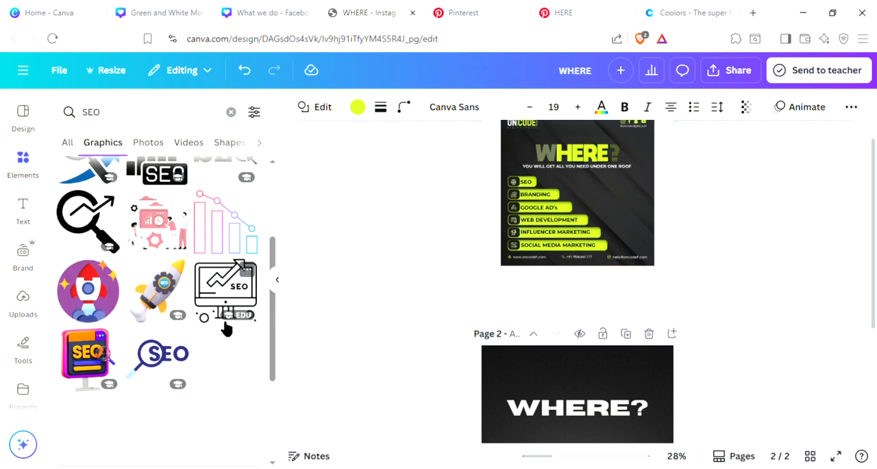
scroll(137, 274, down, 1)
scroll(156, 286, up, 2)
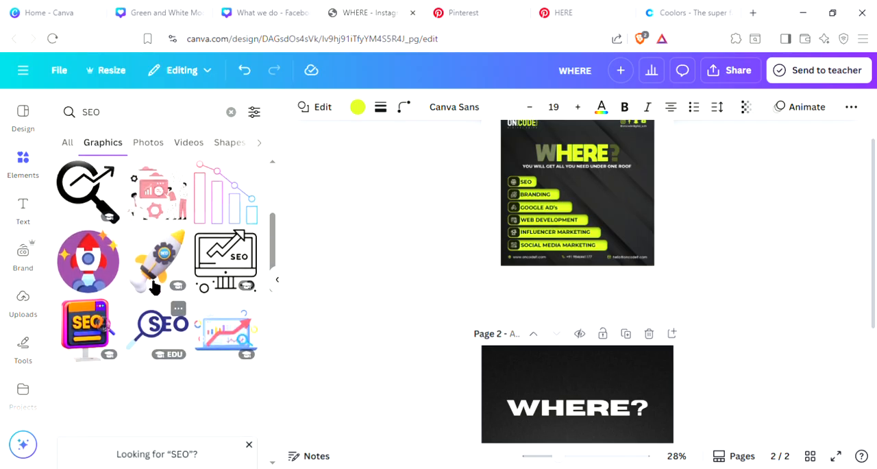
scroll(156, 286, up, 1)
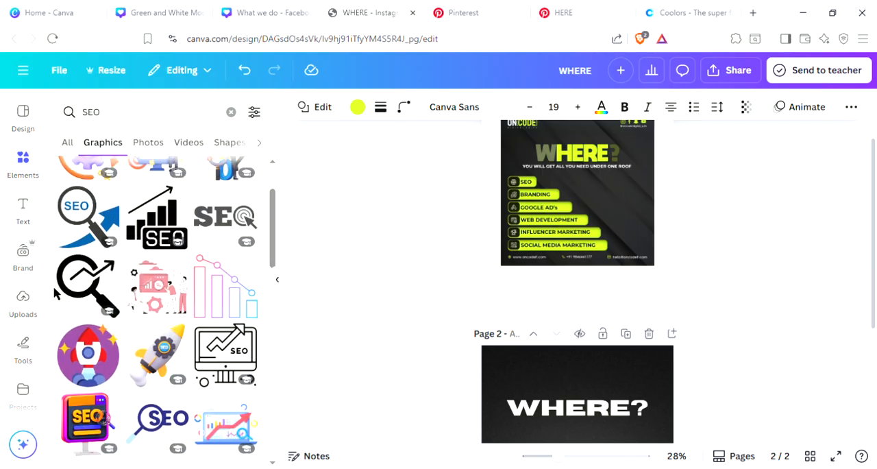
click(88, 285)
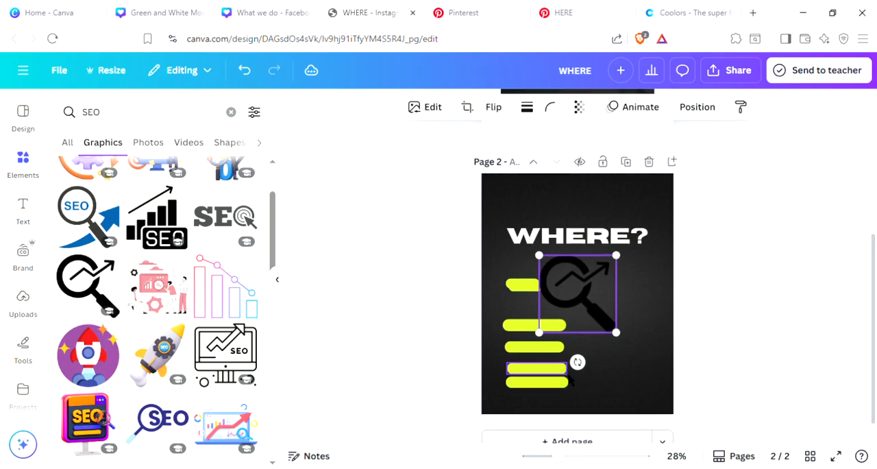
drag(616, 234, 536, 344)
click(662, 288)
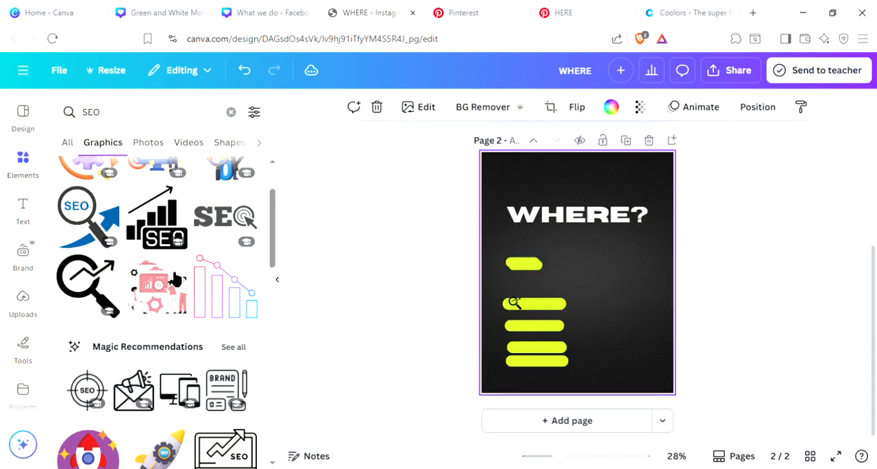
click(419, 322)
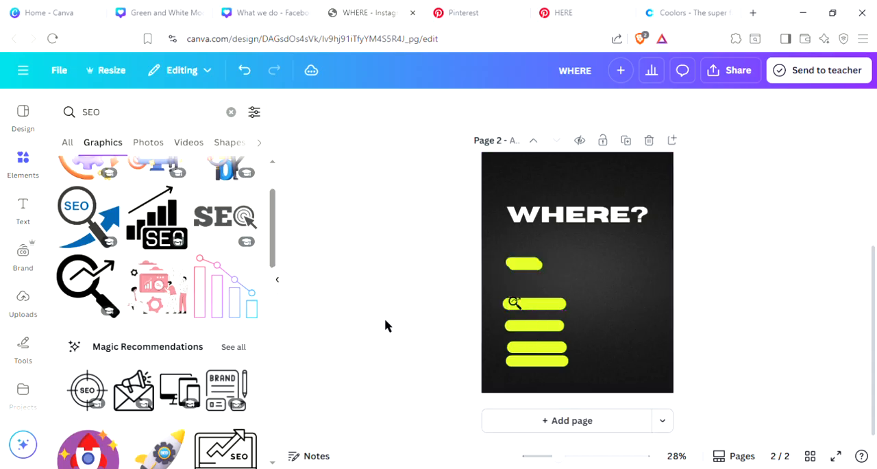
Step: Show all Magic Recommendations icons and compare them with the service icons in the page 1 reference
scroll(167, 324, down, 3)
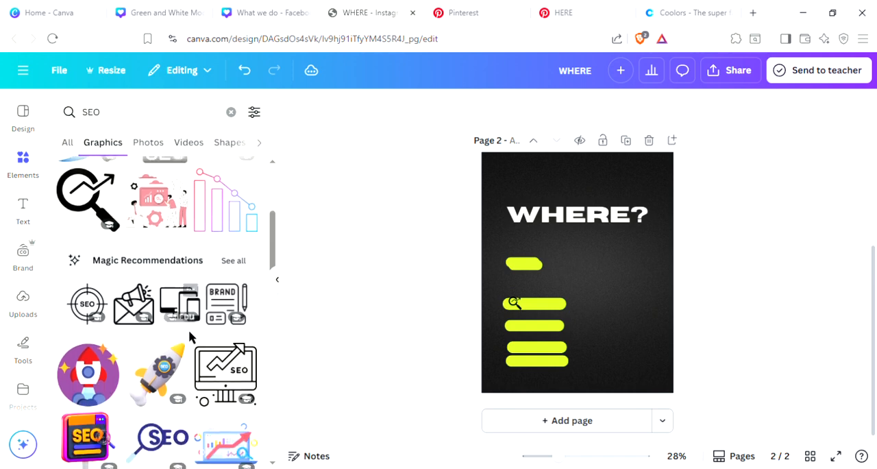
click(233, 259)
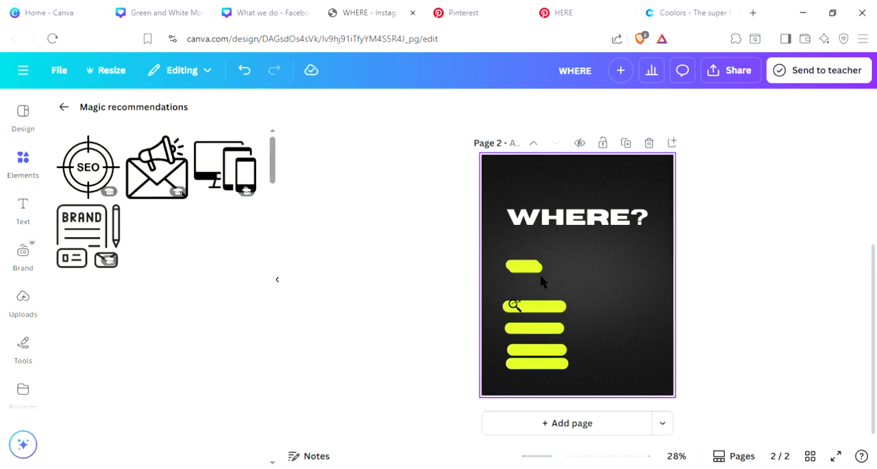
scroll(543, 281, up, 5)
scroll(547, 273, down, 2)
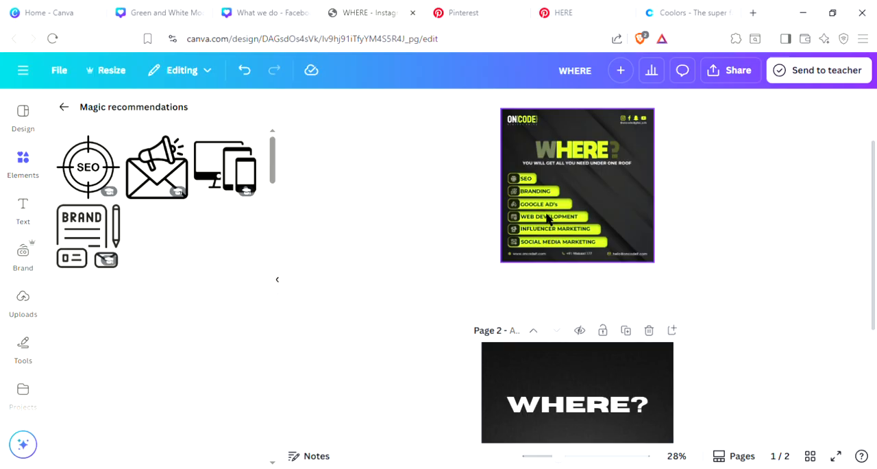
scroll(541, 221, down, 1)
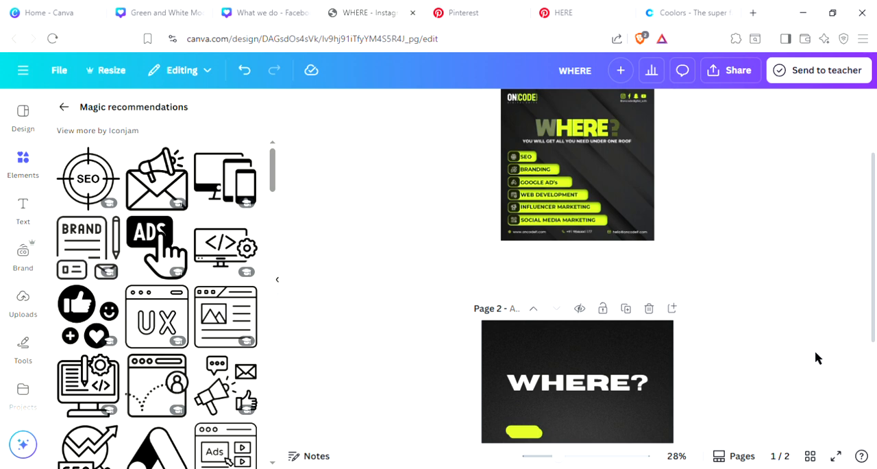
scroll(591, 388, down, 5)
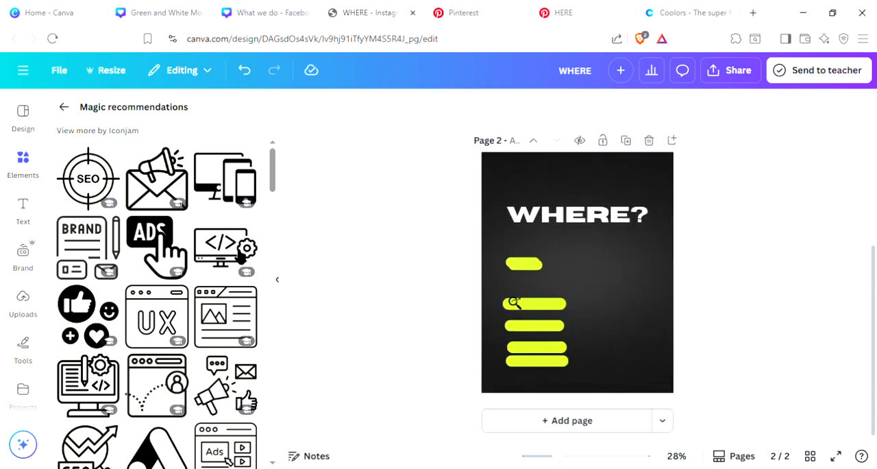
Step: Add a subheading reading "seo" and place it beside the magnifying glass icon on the yellow bar
click(39, 211)
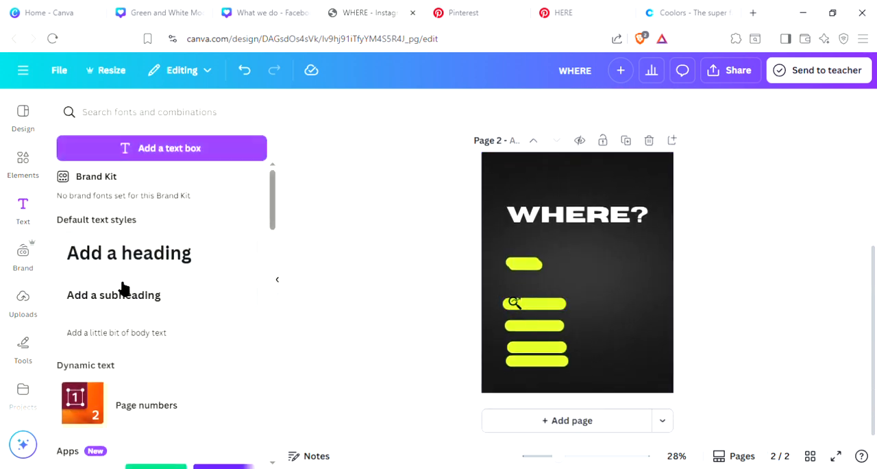
click(114, 306)
text(sec)
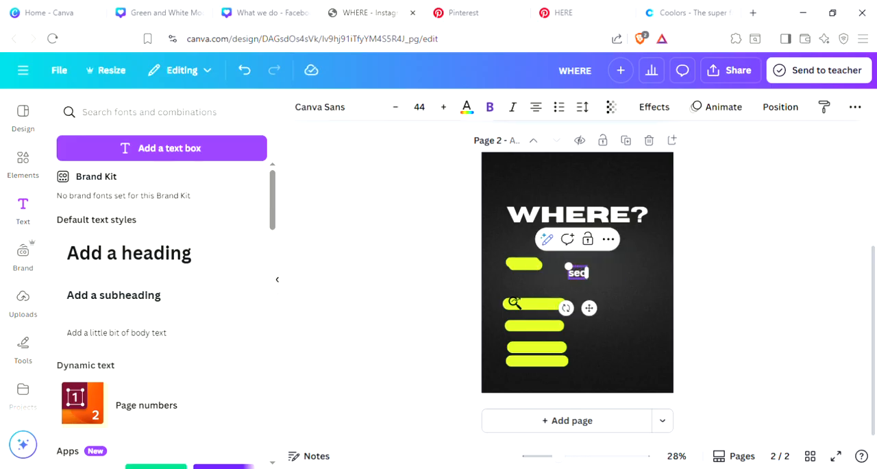
drag(589, 307, 560, 346)
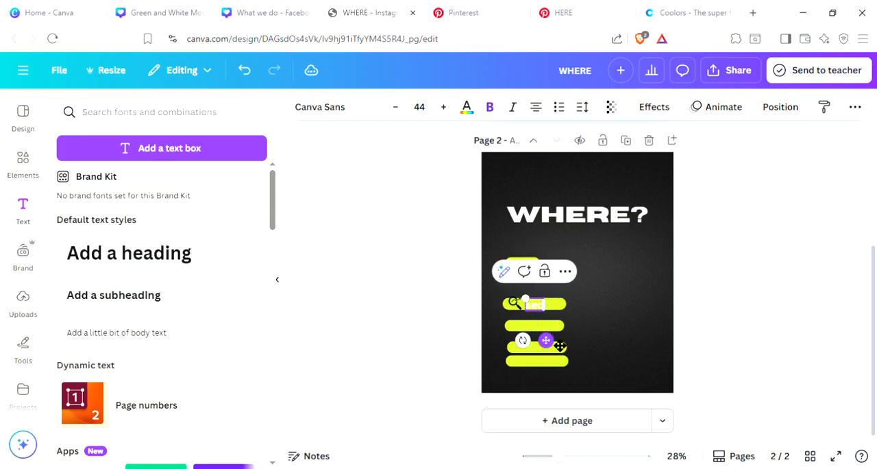
click(780, 231)
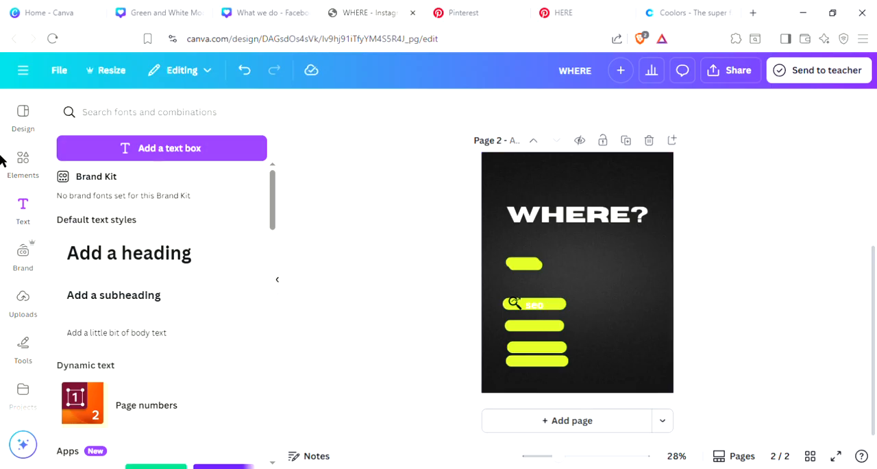
Step: Add page 3 and apply the Blue and Yellow Modern Online Tutoring Instagram Post template to it
click(18, 123)
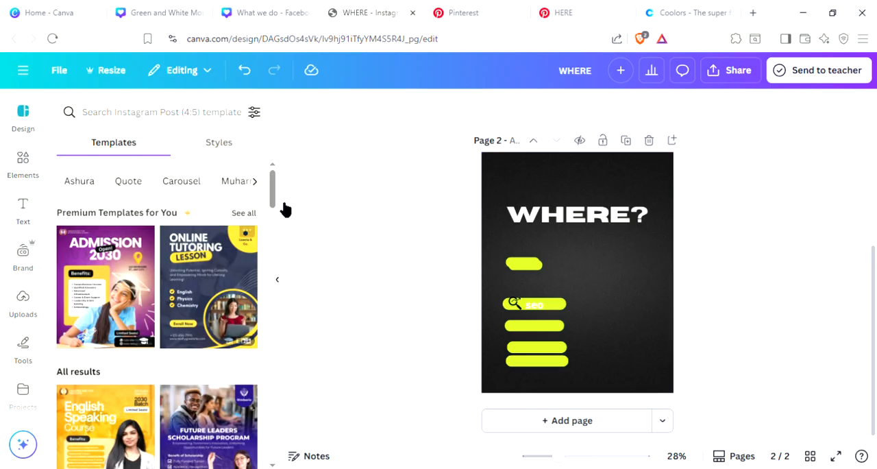
scroll(192, 331, down, 2)
scroll(192, 331, down, 1)
click(582, 421)
click(203, 384)
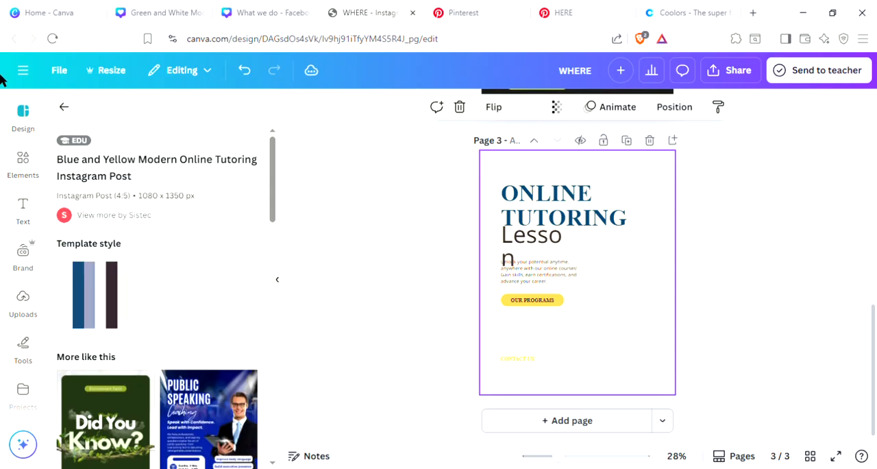
Step: Search the Instagram Post (4:5) templates for "DIGITAL MARKETING AGENCY" and browse the resulting designs
click(21, 68)
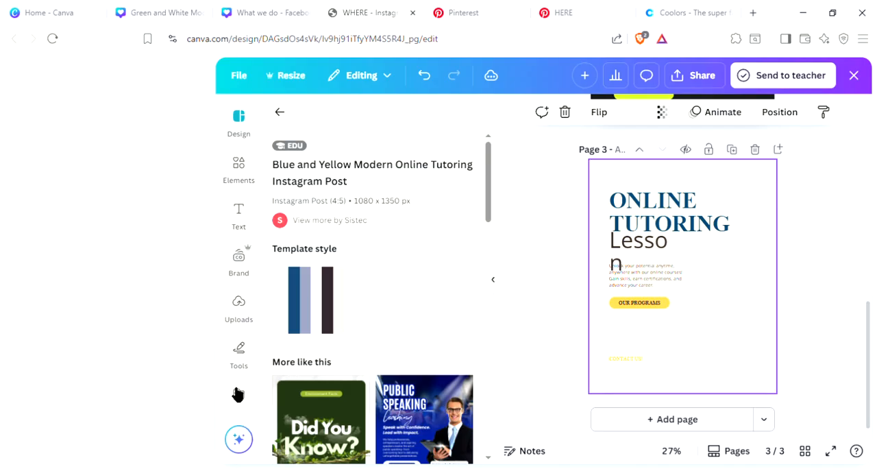
click(279, 111)
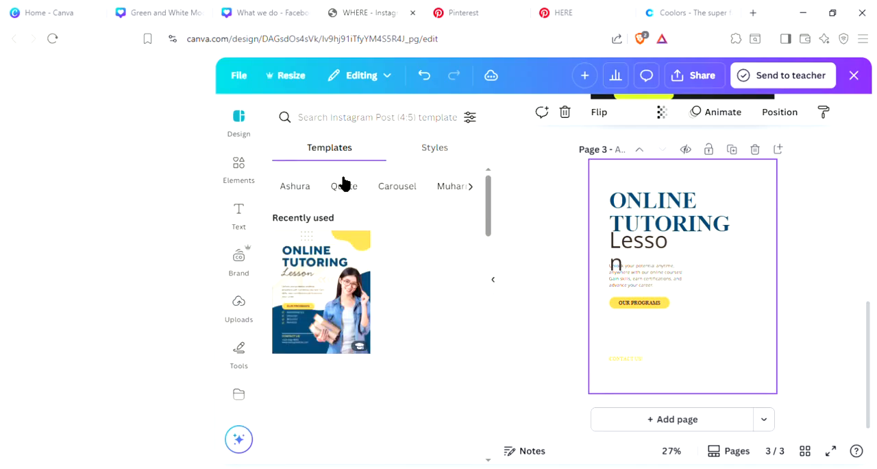
click(317, 128)
text(D)
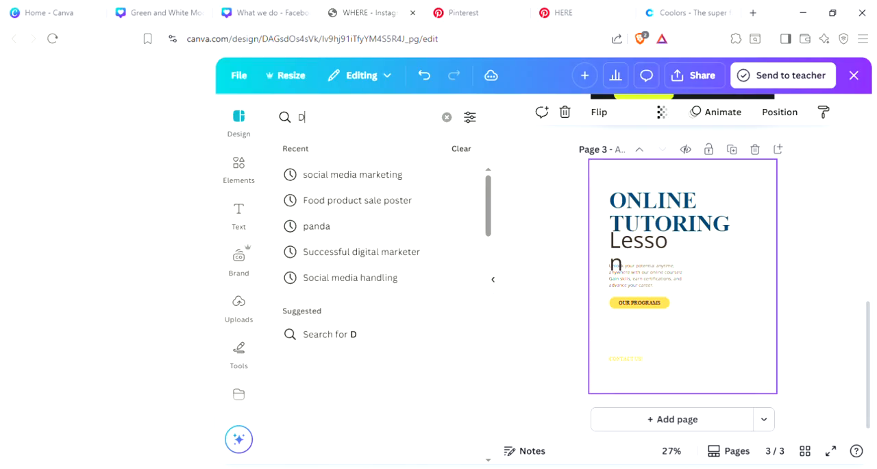
text(IGT)
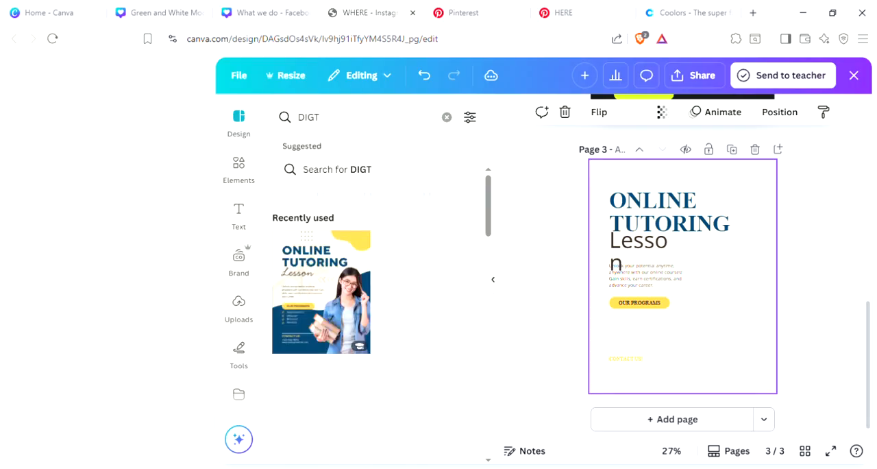
key(BackSpace)
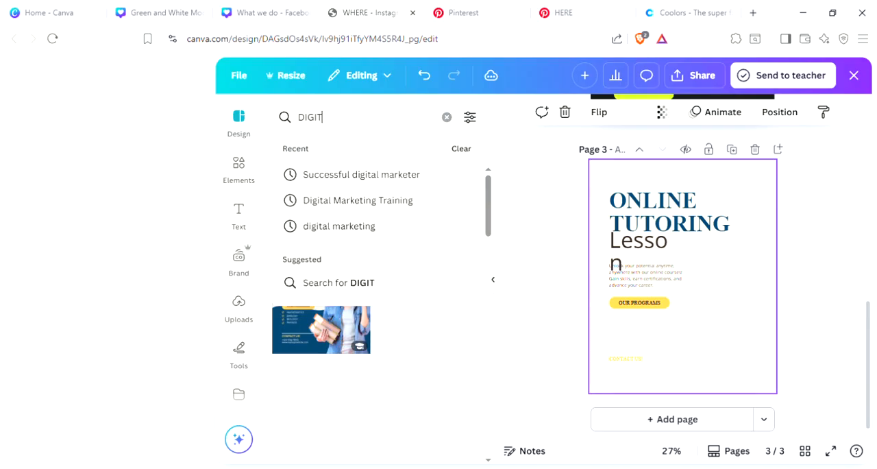
text(ITAL MARKETING AGEN)
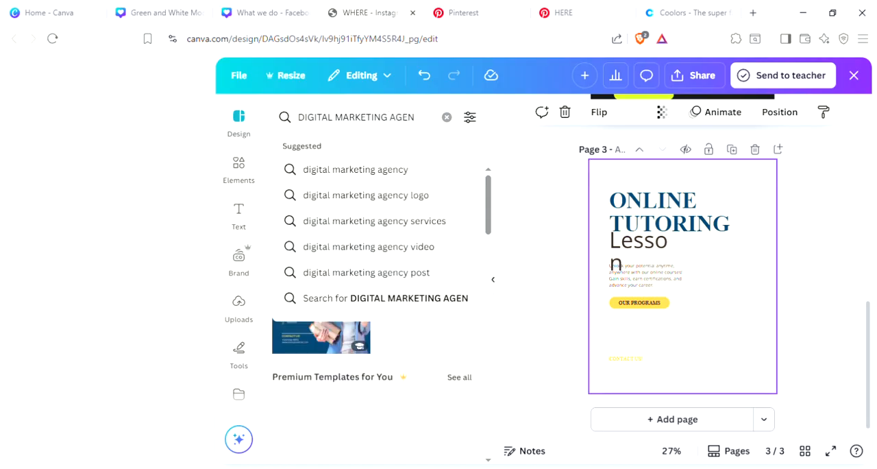
text(CY)
key(Return)
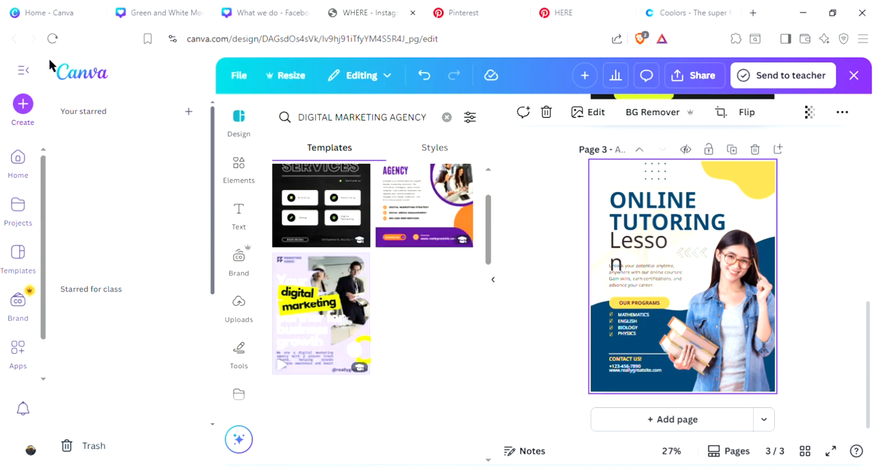
click(24, 76)
scroll(176, 428, down, 5)
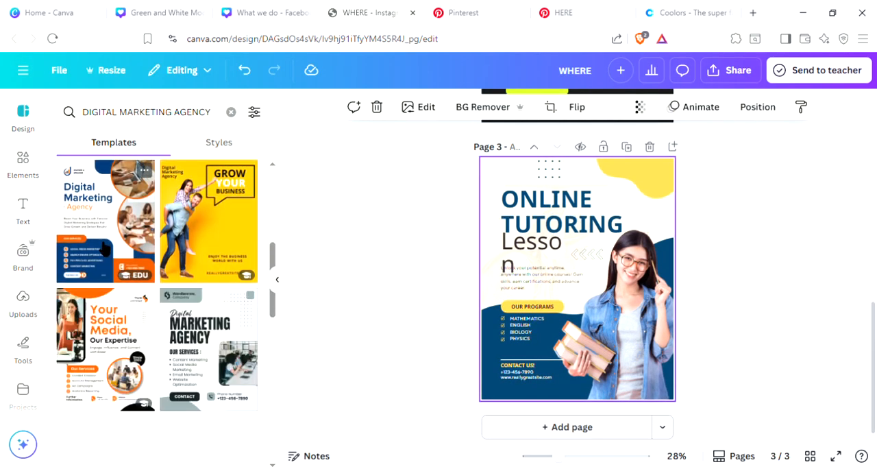
scroll(107, 254, down, 2)
scroll(109, 264, up, 5)
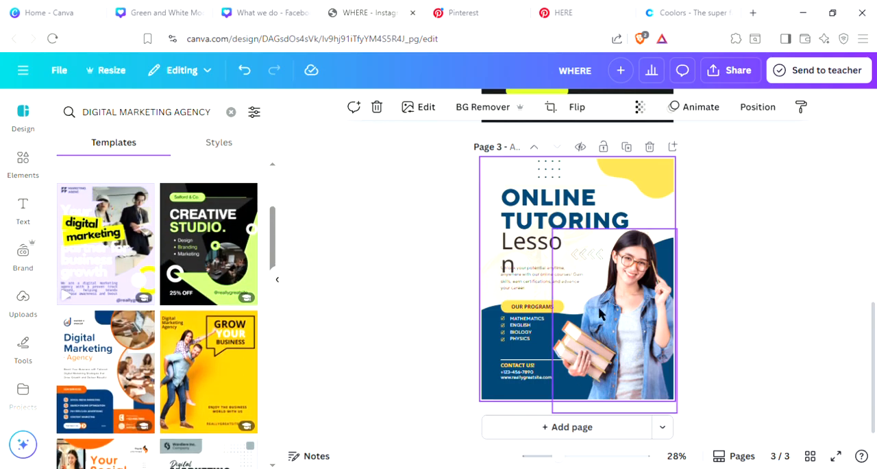
Step: Delete the photo of the woman holding books from page 3
click(627, 330)
click(635, 202)
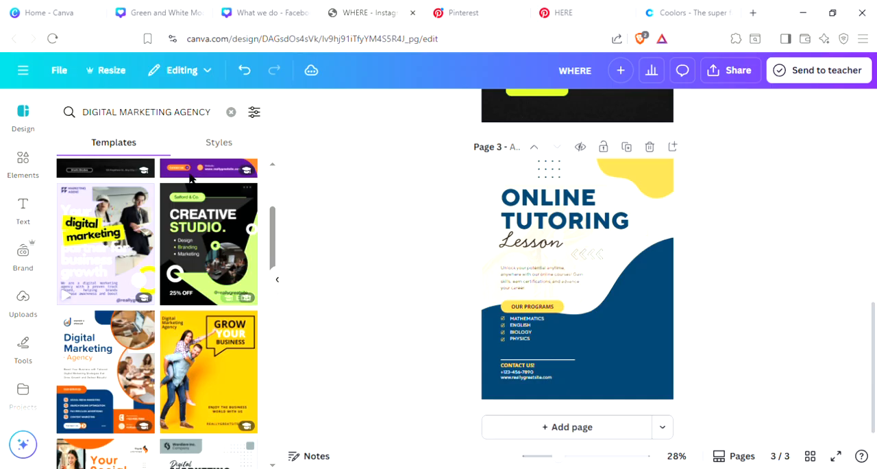
Step: Review the finished "What we do" cover and the Green and White Modern Digital Marketing Agency design, and return to the WHERE design
click(274, 7)
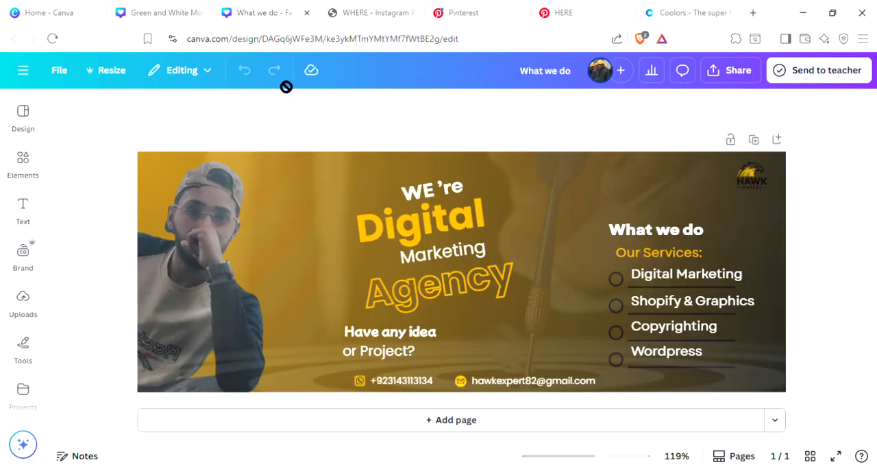
click(172, 8)
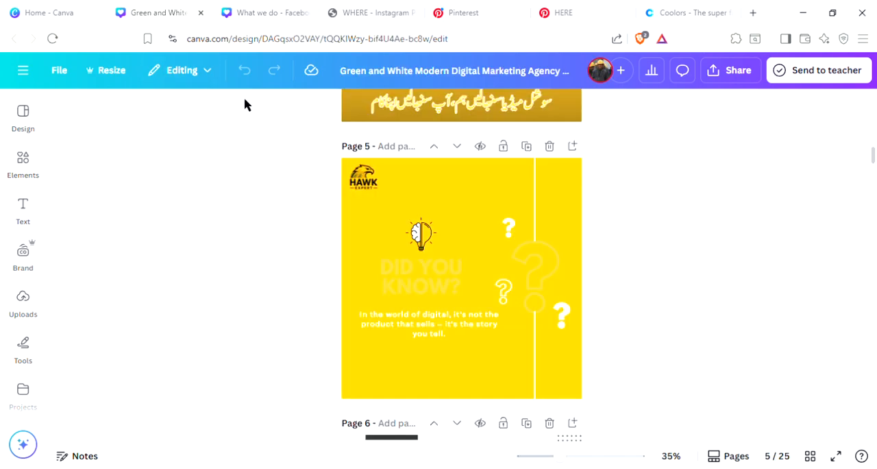
click(235, 7)
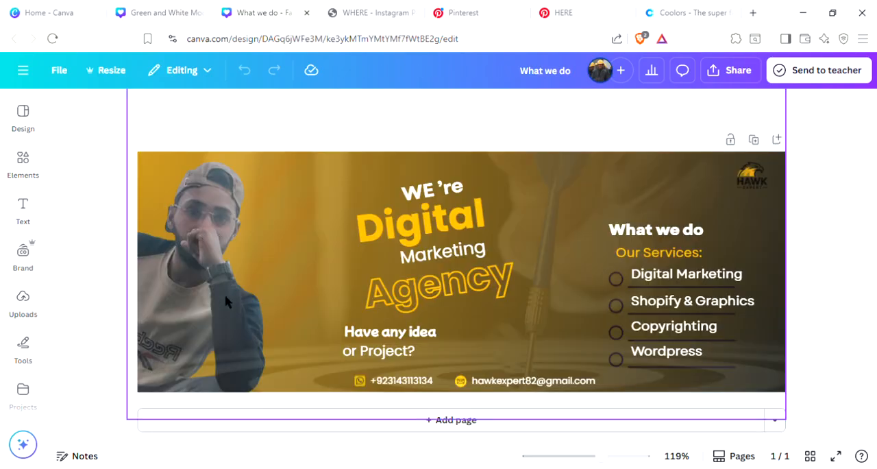
click(361, 8)
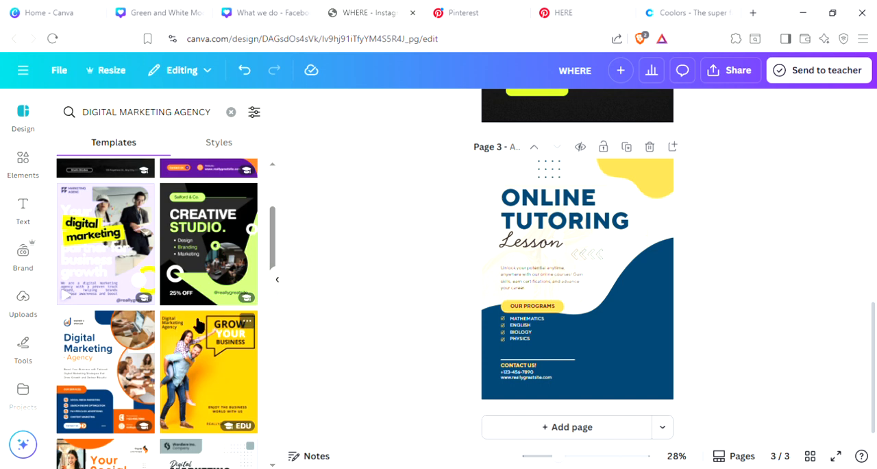
Step: Recolor the large blue wave shape on page 3 with the near-black charcoal from the photo colors
scroll(582, 261, down, 1)
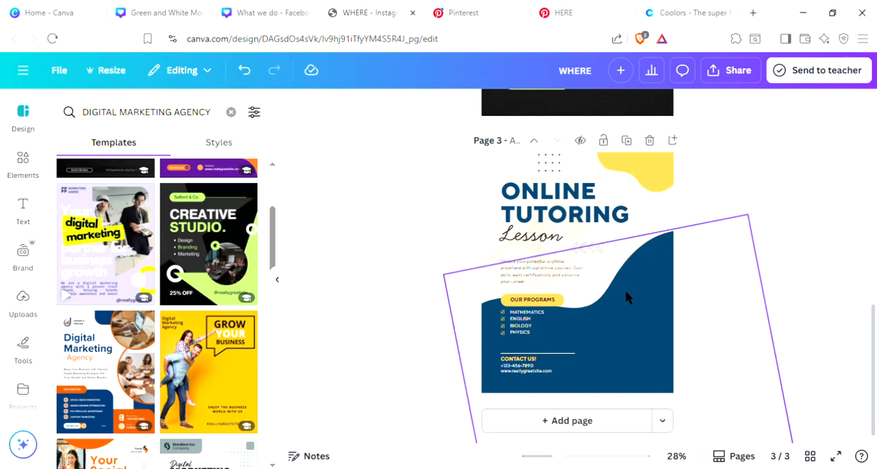
click(644, 303)
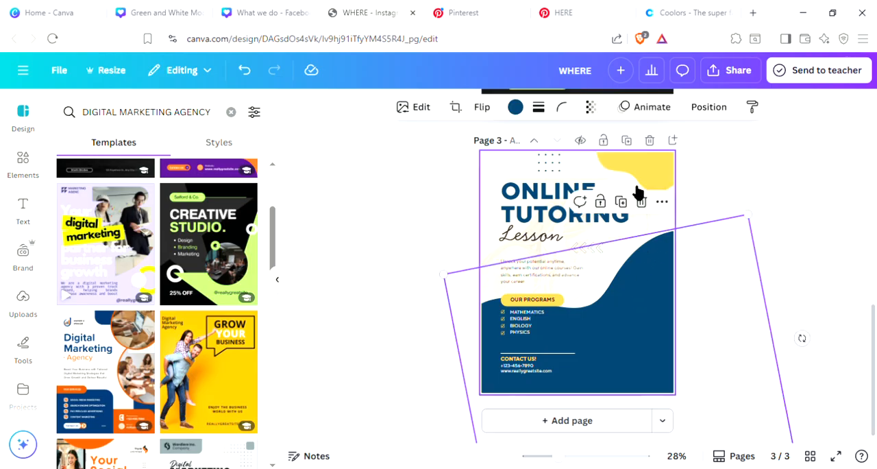
click(515, 107)
click(140, 410)
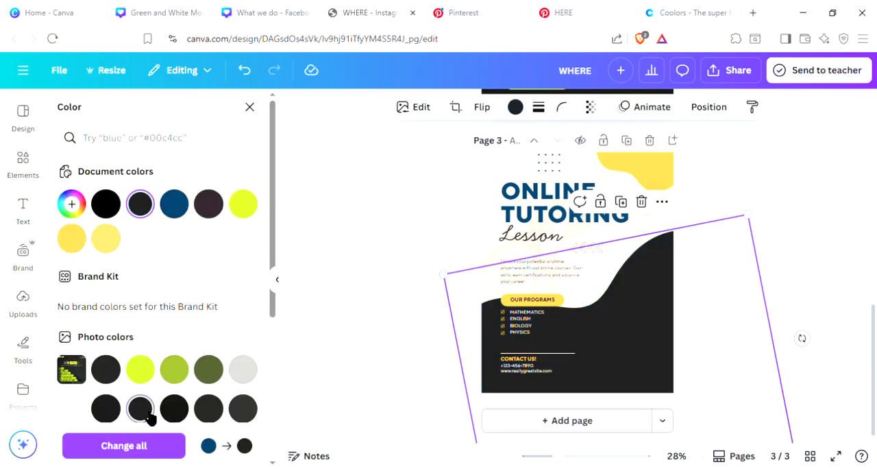
Step: Try white on the "ONLINE TUTORING" heading, and set its text color to the template's yellow
click(555, 213)
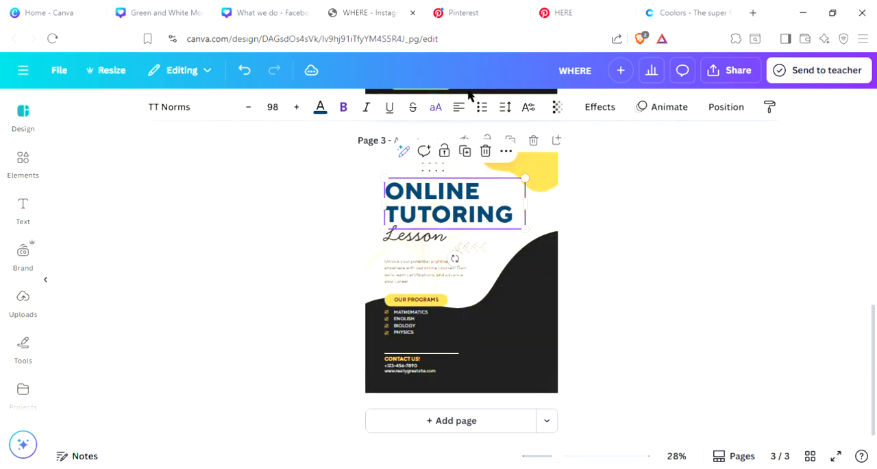
click(467, 108)
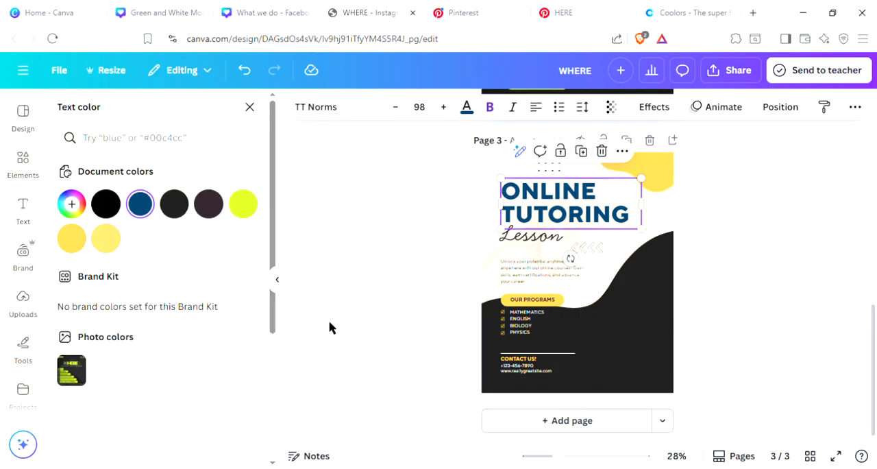
click(172, 240)
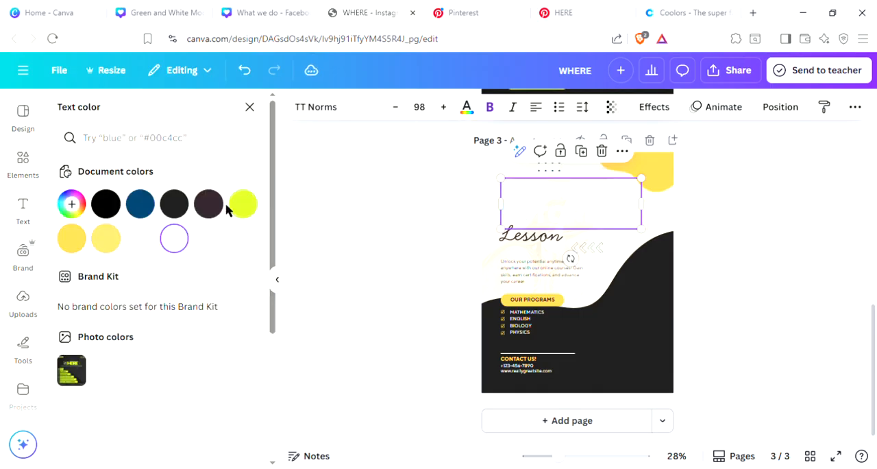
click(71, 239)
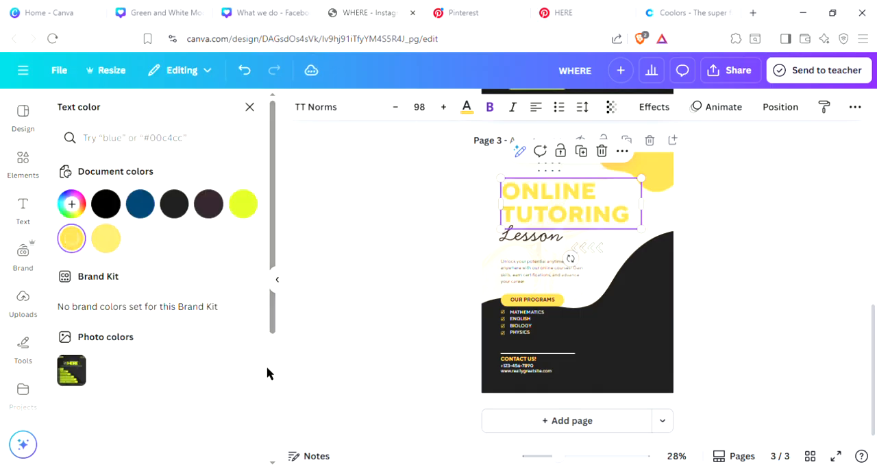
click(431, 332)
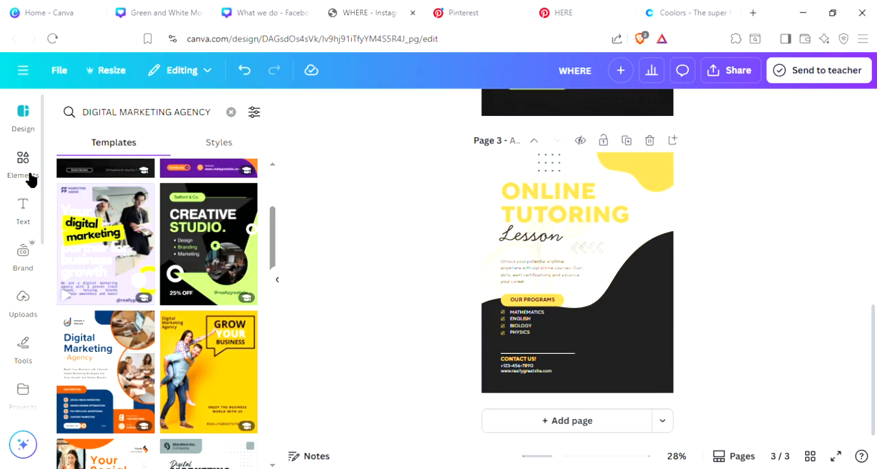
click(23, 71)
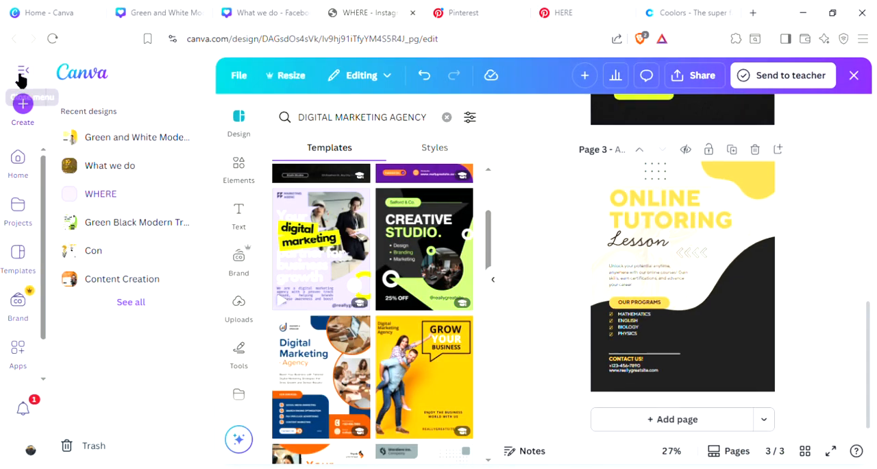
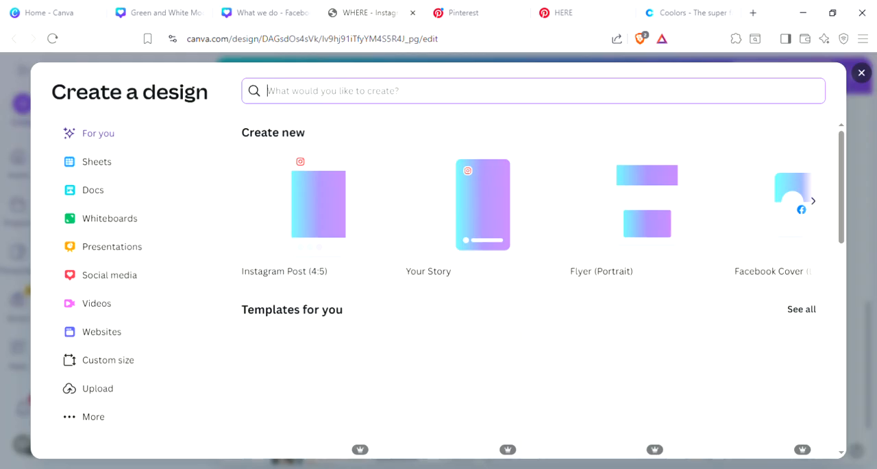
Step: Search the design types to create for "YOUTUBE"
text(YOU)
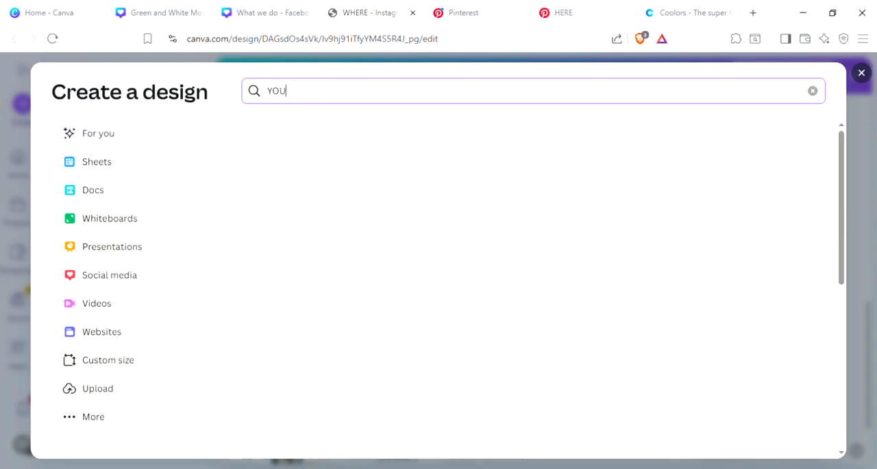
text(TUBE)
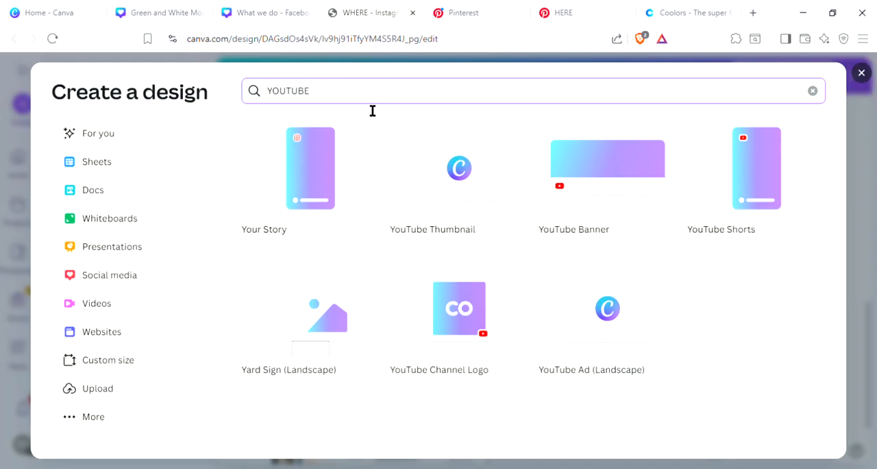
Step: Replace the design type search with "LOGO" and create a new blank Logo design
key(BackSpace)
key(BackSpace)
key(BackSpace)
key(BackSpace)
key(BackSpace)
key(BackSpace)
key(BackSpace)
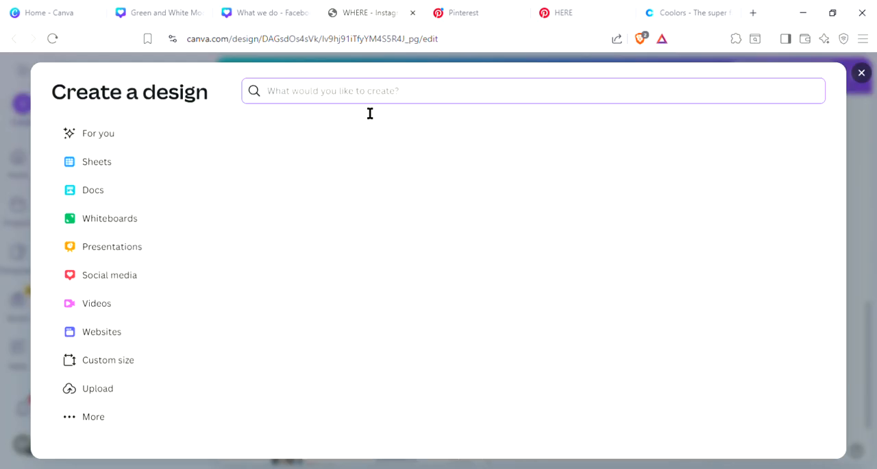
text(LOGO)
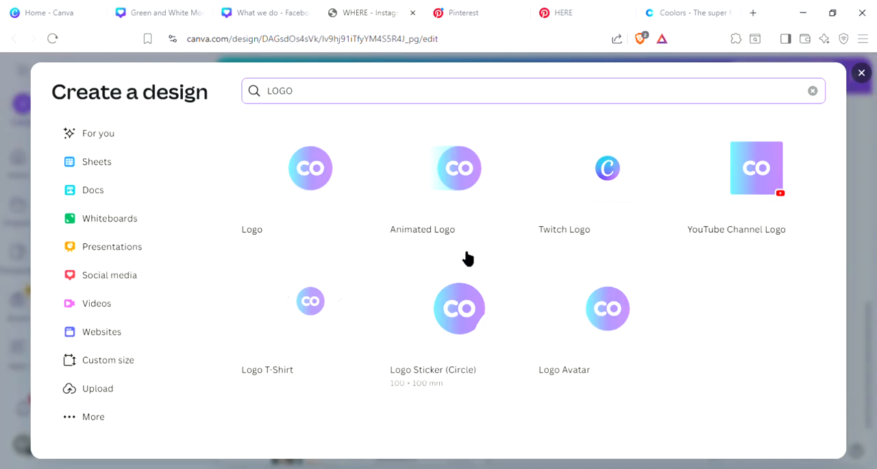
click(306, 197)
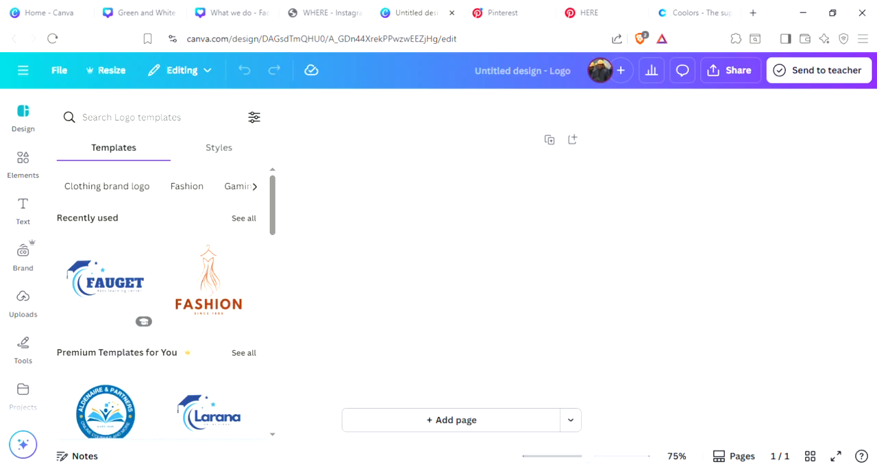
Step: Browse the logo templates and apply the "INGOUDE" Navy And Grey Classic Circle Business Consulting Logo to the blank page
scroll(161, 299, down, 1)
scroll(163, 299, up, 1)
scroll(144, 264, down, 3)
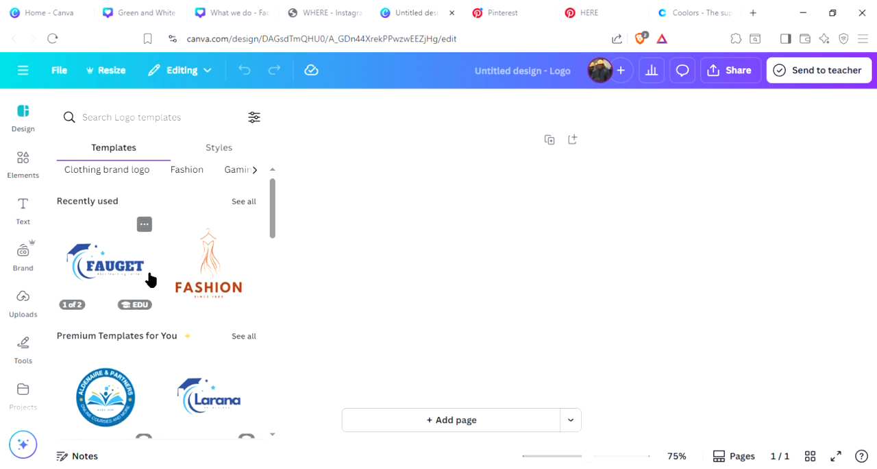
scroll(158, 343, down, 10)
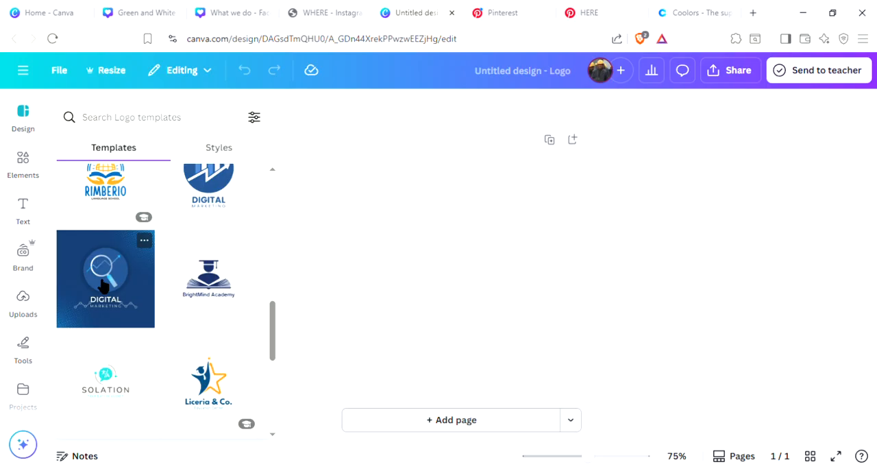
scroll(156, 374, down, 3)
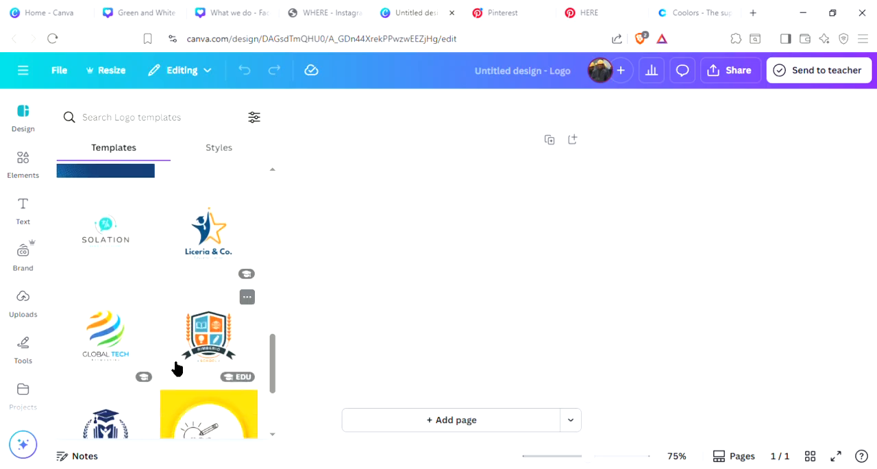
scroll(178, 336, down, 4)
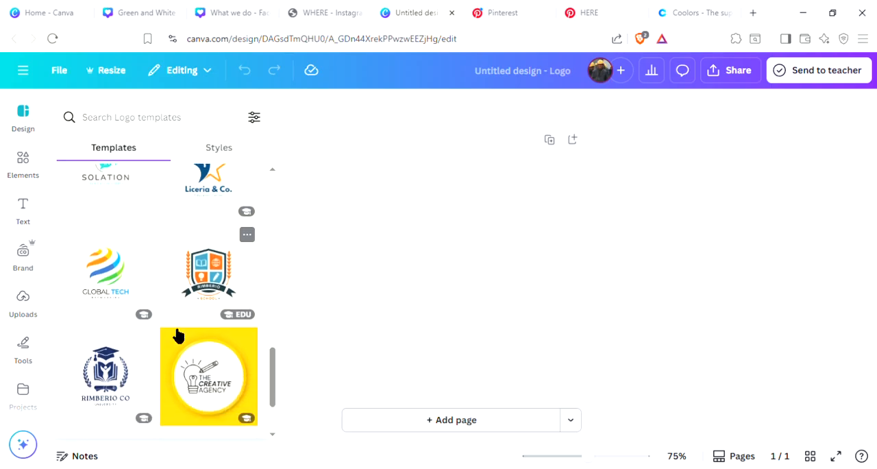
scroll(166, 336, down, 3)
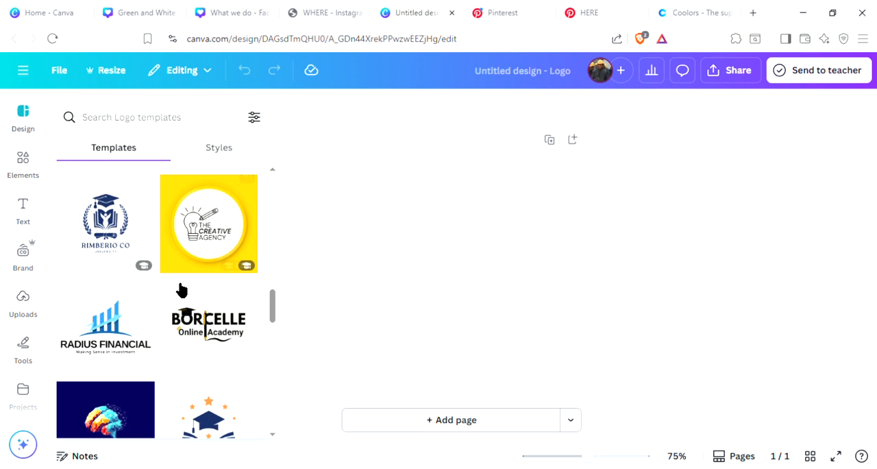
mouse_move(228, 267)
scroll(212, 329, down, 2)
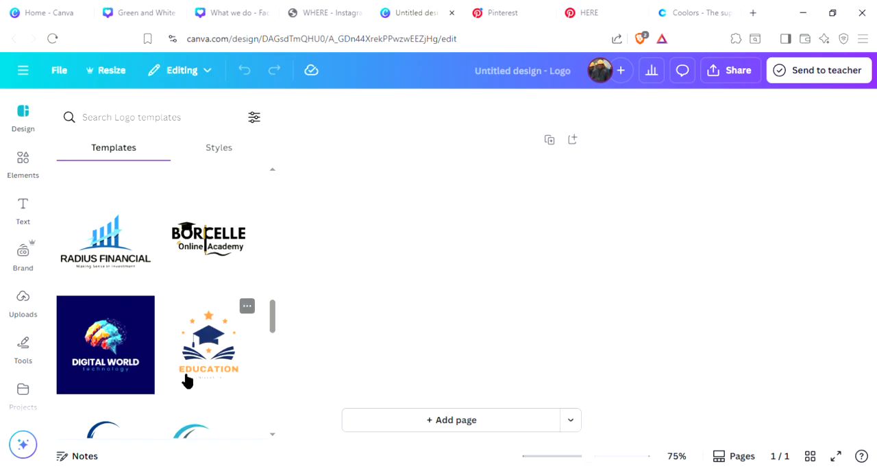
scroll(186, 381, down, 2)
scroll(173, 378, down, 2)
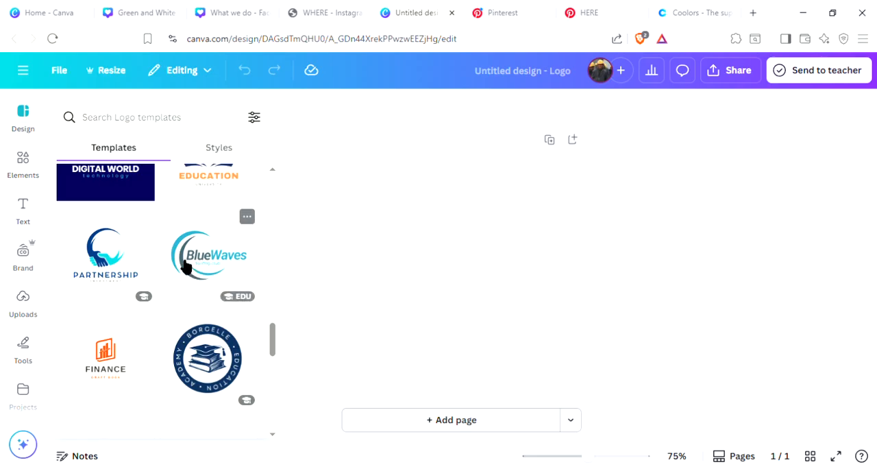
scroll(165, 374, down, 1)
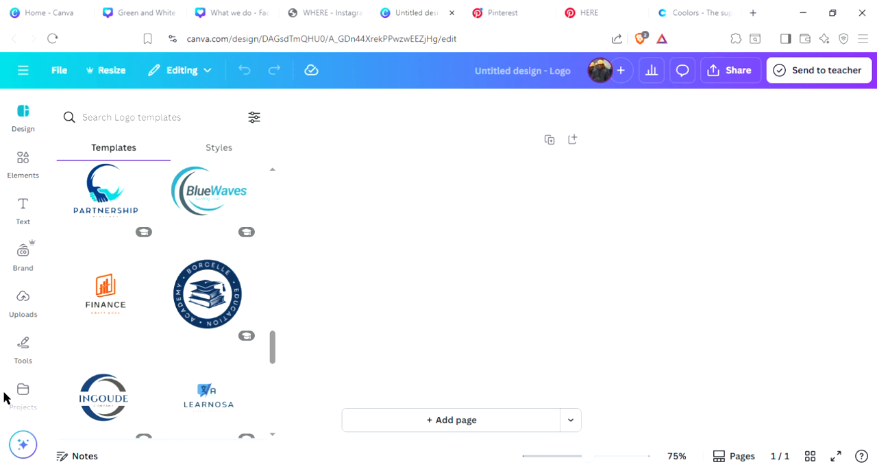
scroll(96, 388, down, 1)
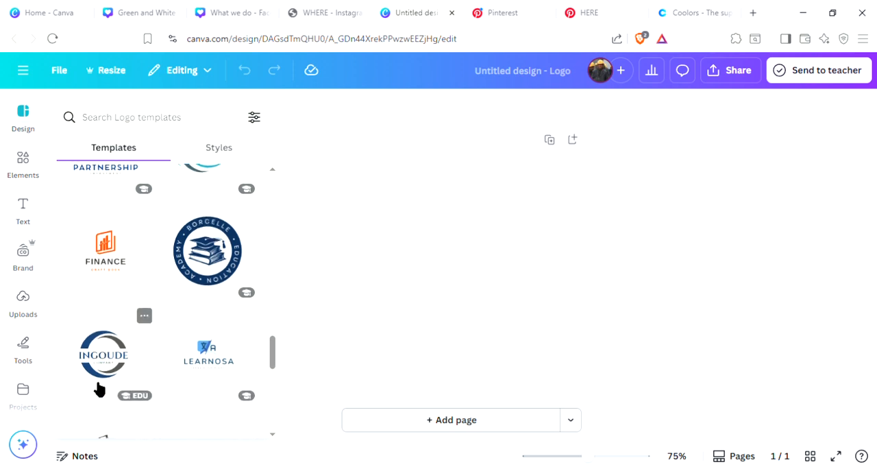
scroll(98, 389, up, 1)
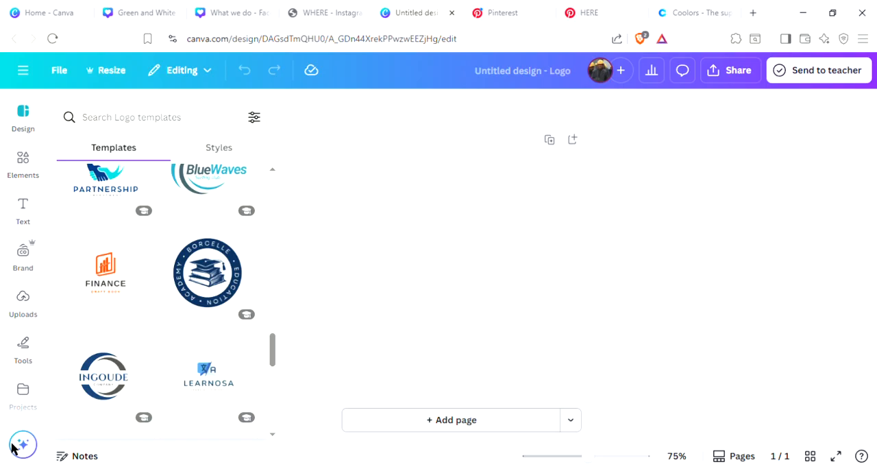
scroll(166, 327, up, 1)
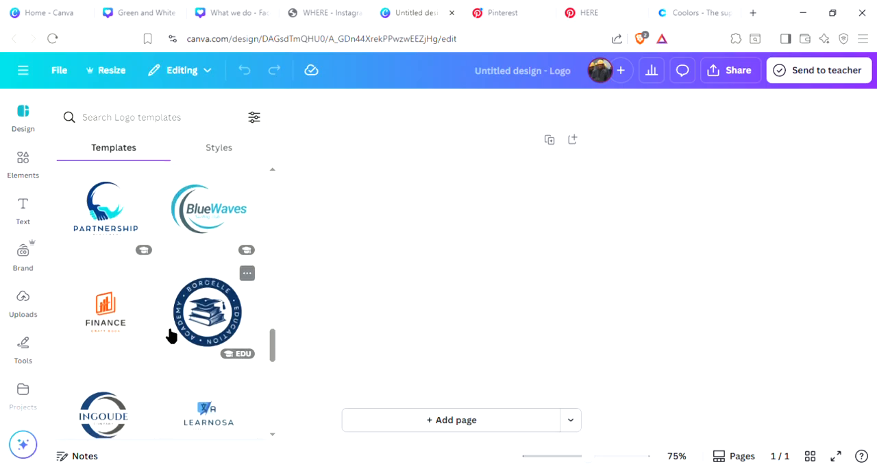
scroll(162, 332, down, 1)
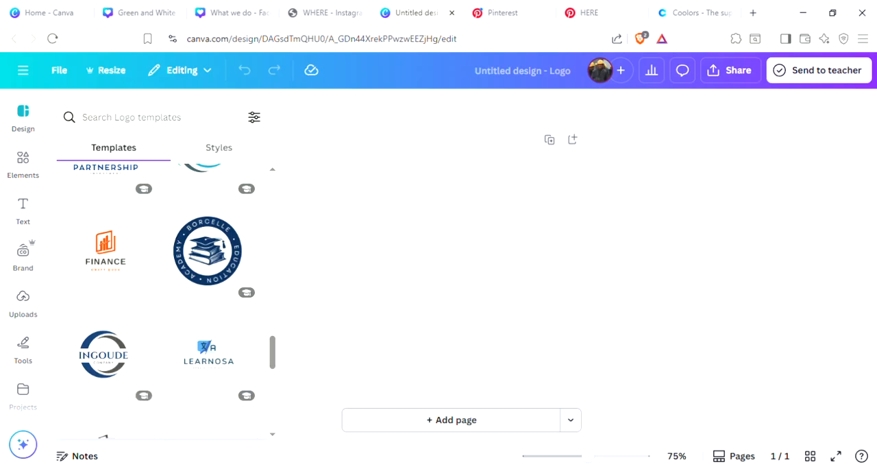
scroll(100, 307, down, 1)
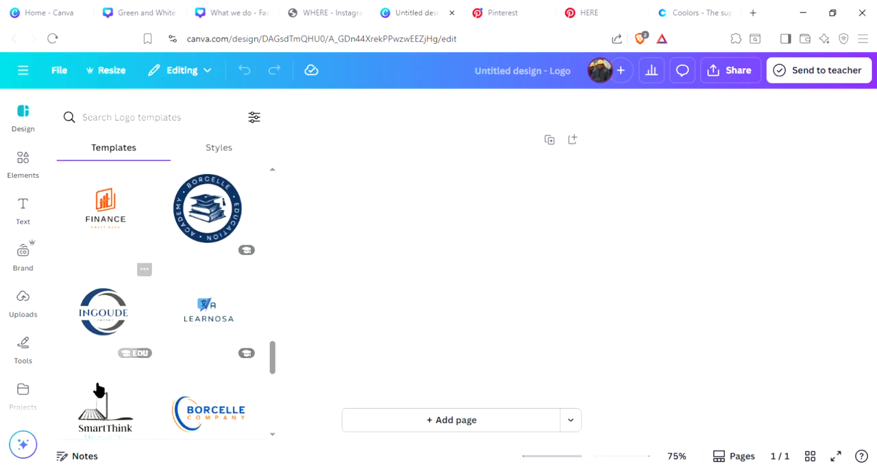
click(100, 319)
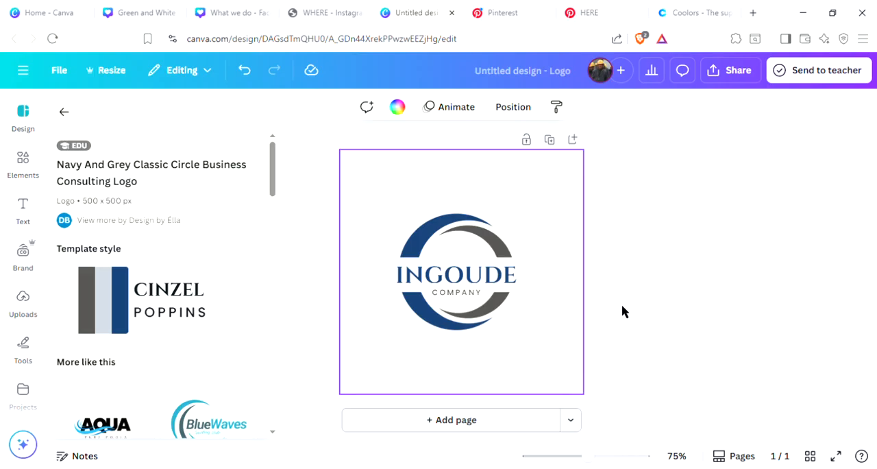
Step: Replace the logo's "INGOUDE" text with the agency owner's first name in capitals
double_click(469, 279)
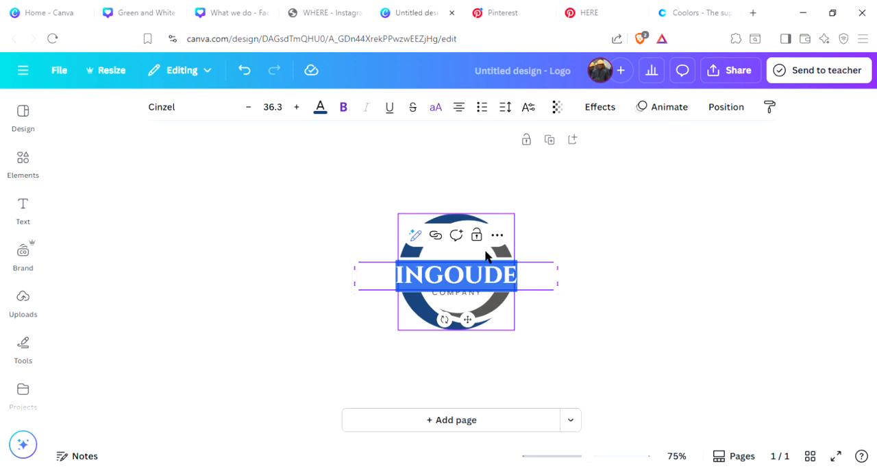
text(B)
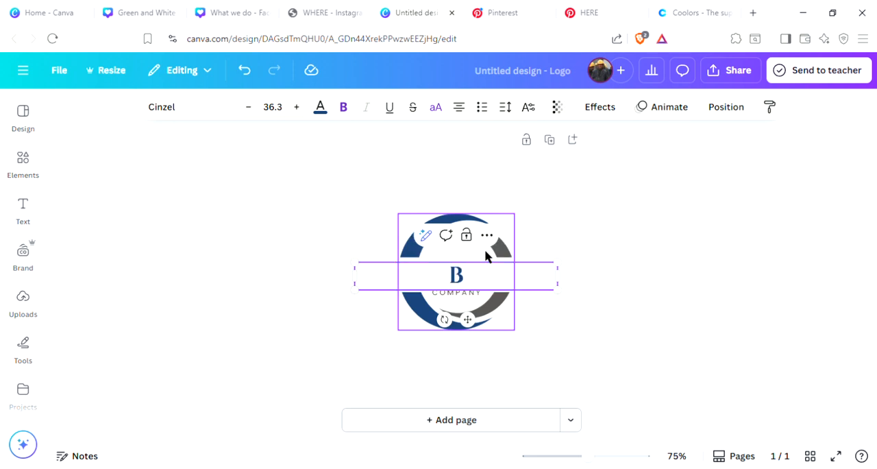
text(ILAL)
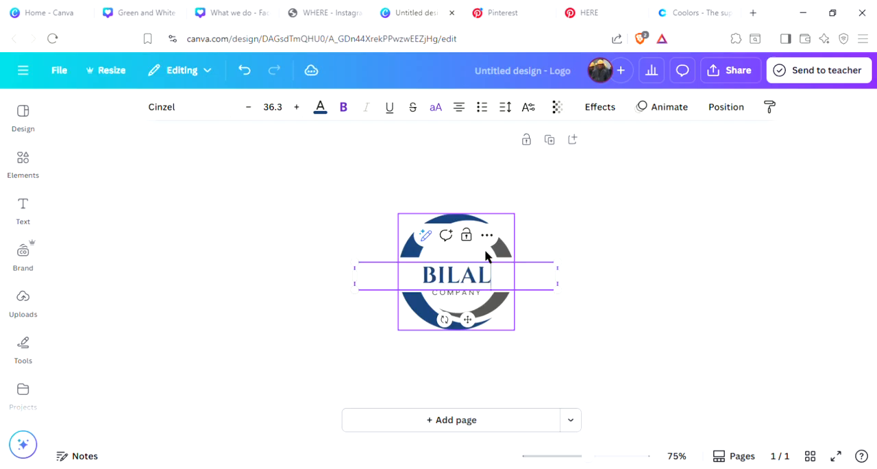
Step: Replace the small "COMPANY" line in the logo with "DIGTAL MARKETING AGENCY"
double_click(476, 306)
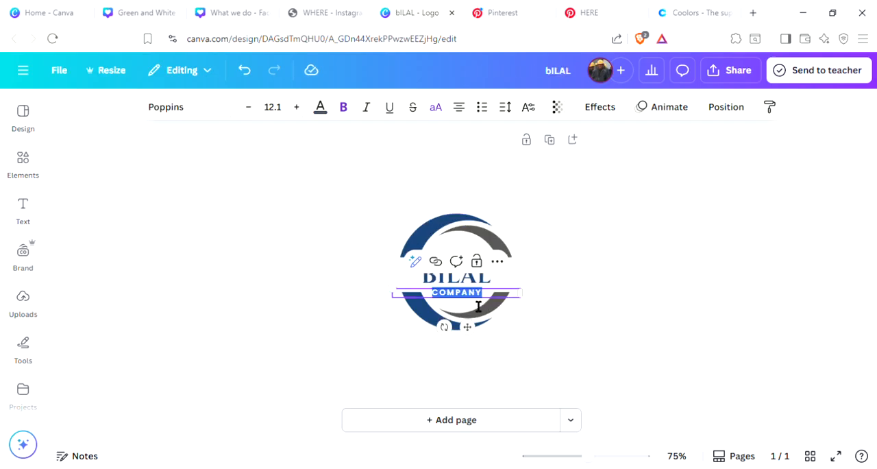
text(DI)
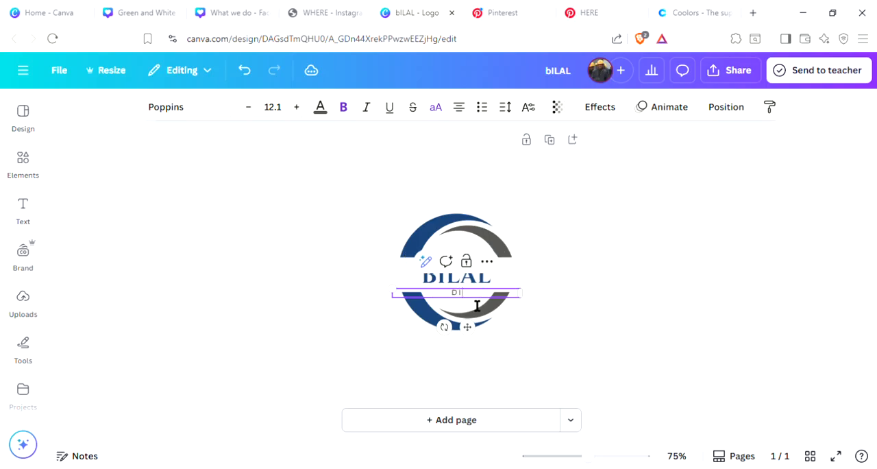
text(GITAL MARKETING AGENCY)
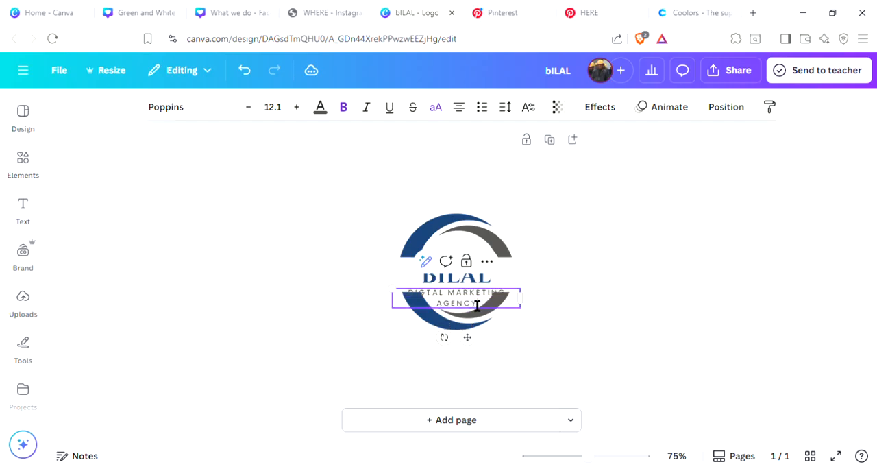
Step: Fit the agency tagline on a single line and shrink it so it sits directly beneath the logo's main name
drag(522, 300, 547, 296)
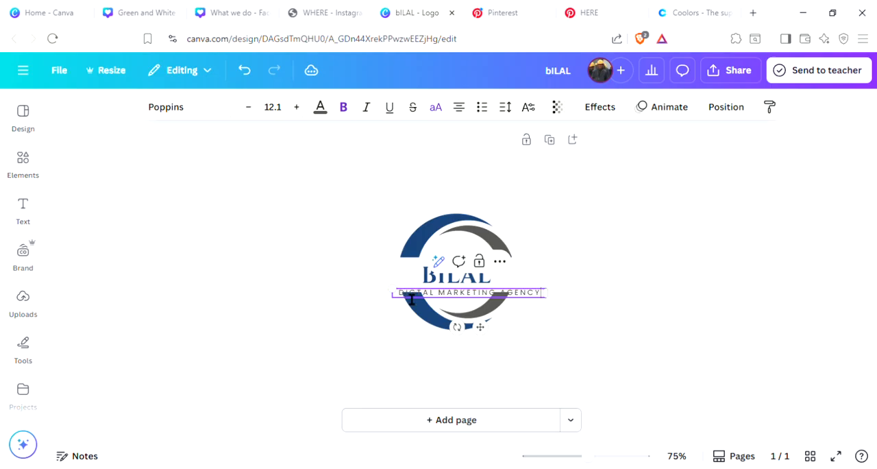
drag(400, 296, 441, 294)
drag(516, 337, 485, 328)
click(761, 272)
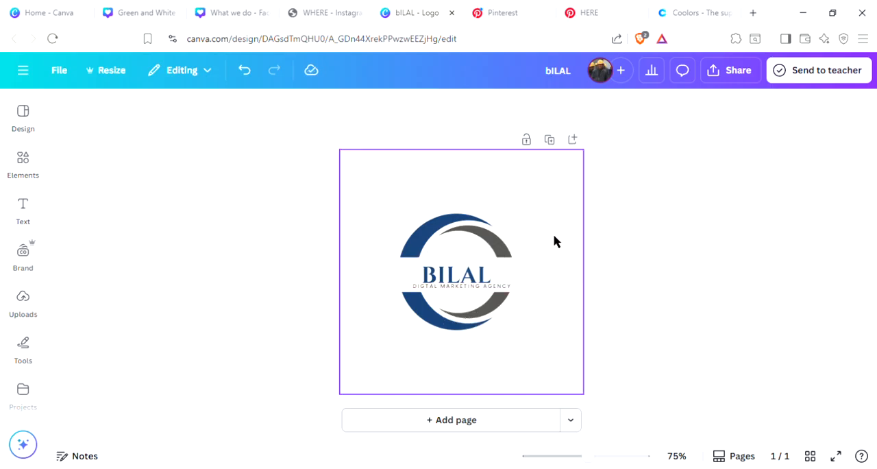
Step: Recolor the logo circle's blue arcs black and its gray arcs light yellow using the default solid colors
click(445, 225)
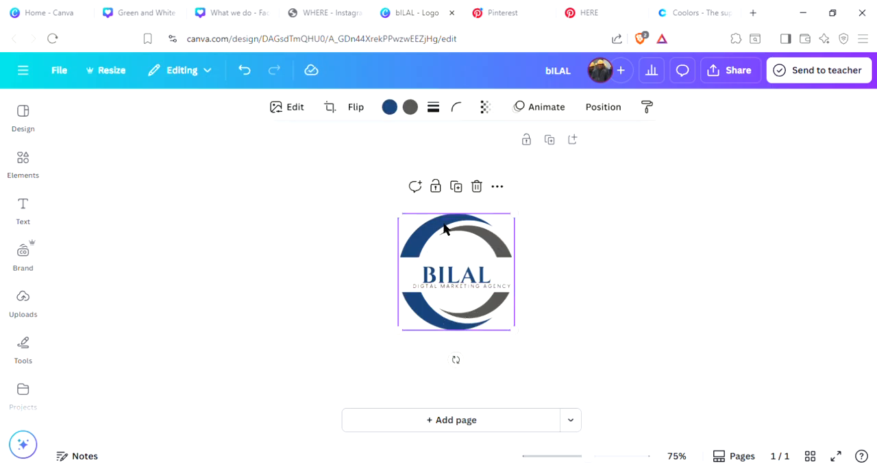
click(392, 108)
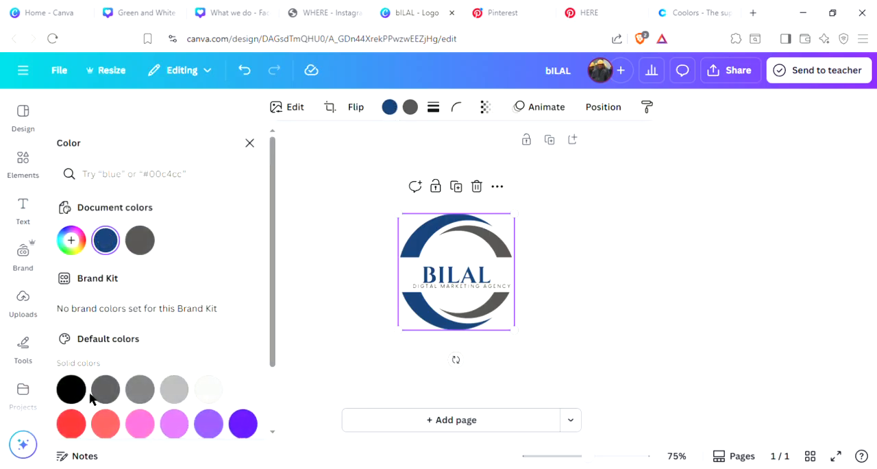
scroll(143, 282, down, 3)
scroll(143, 356, up, 3)
click(140, 242)
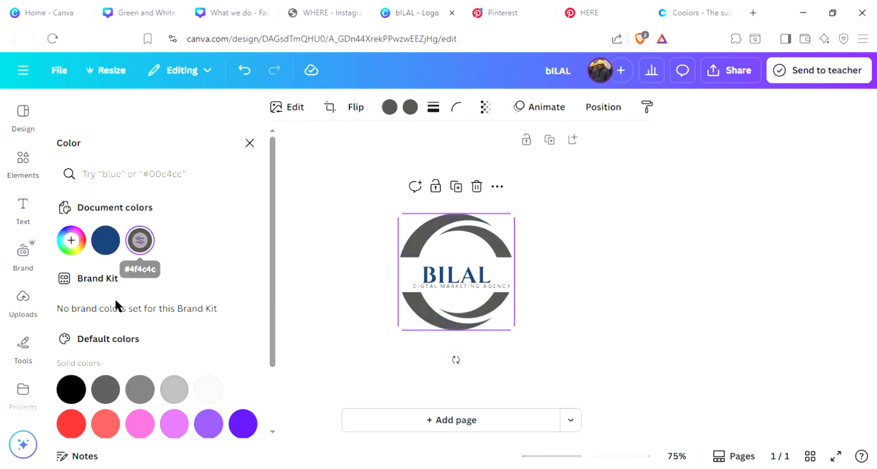
click(71, 399)
scroll(142, 360, down, 2)
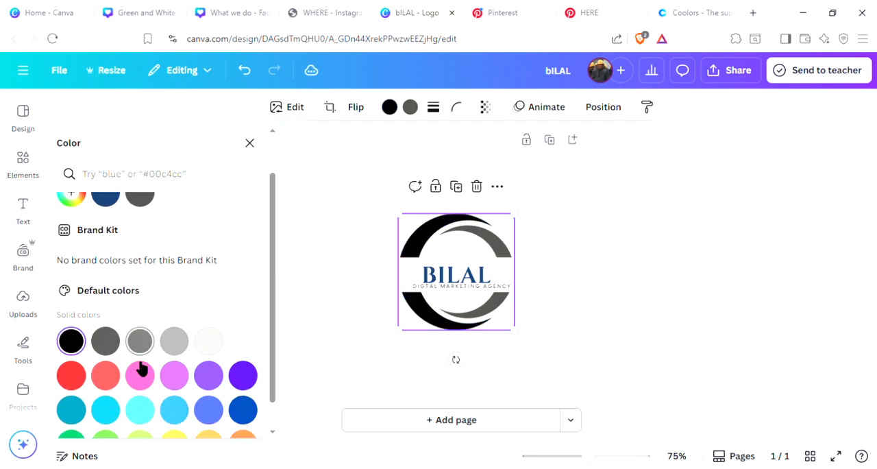
click(172, 414)
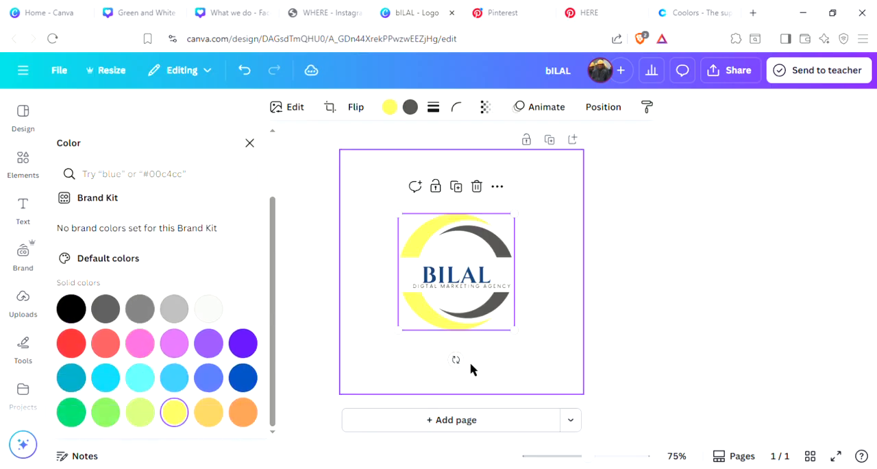
click(73, 320)
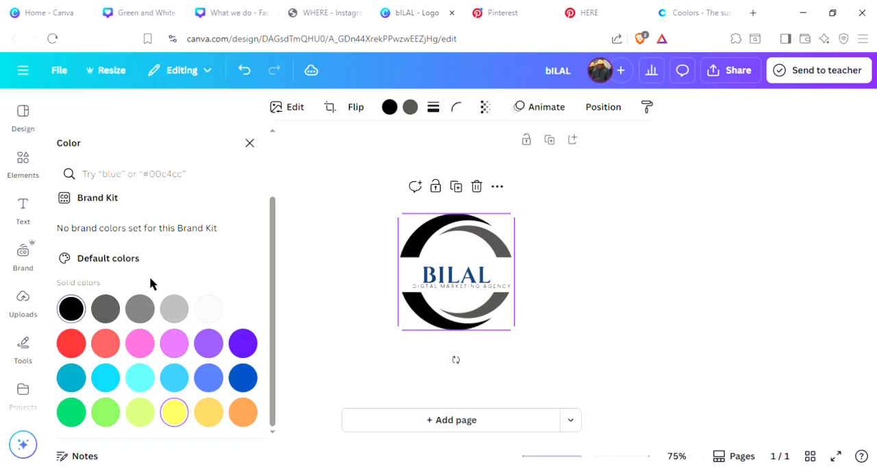
click(174, 413)
click(731, 268)
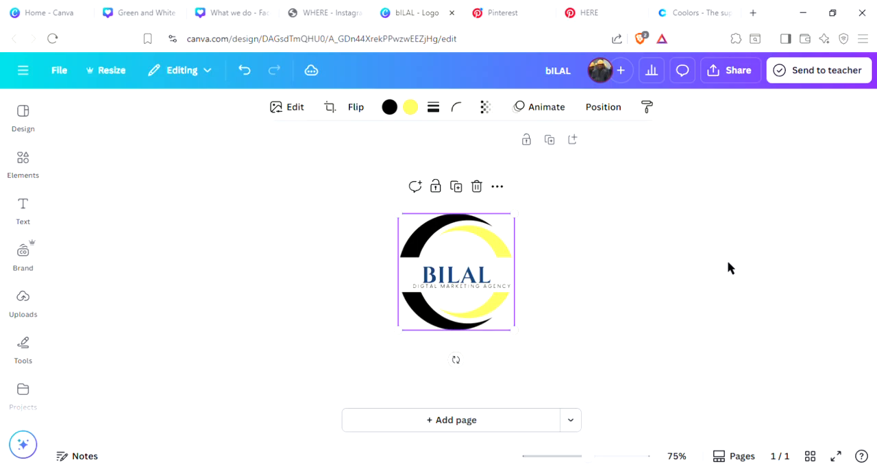
Step: Recolor the logo's main name black using the document colors and apply the change to all matching blue
click(469, 280)
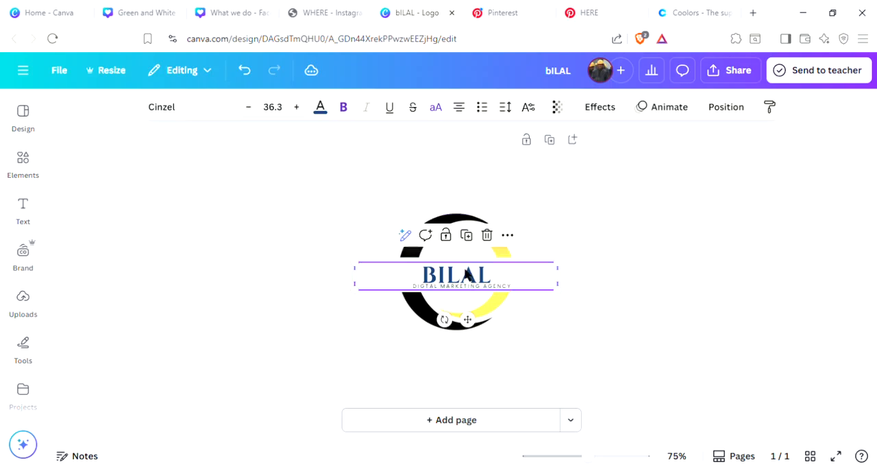
click(321, 110)
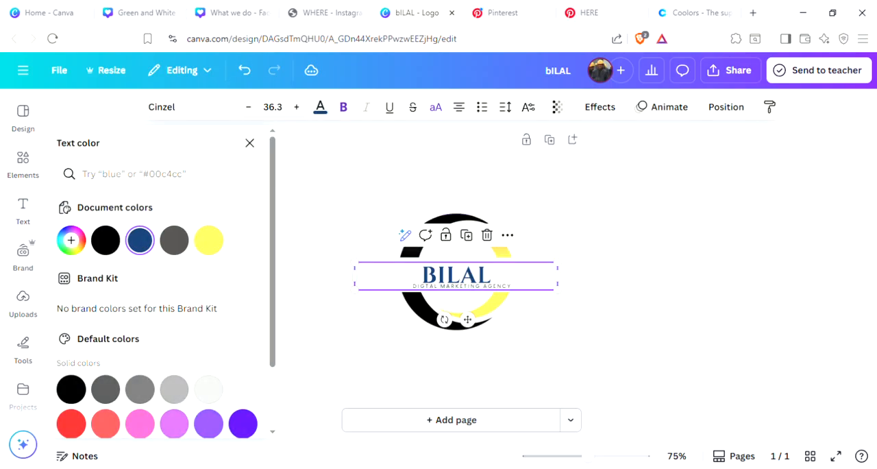
click(105, 240)
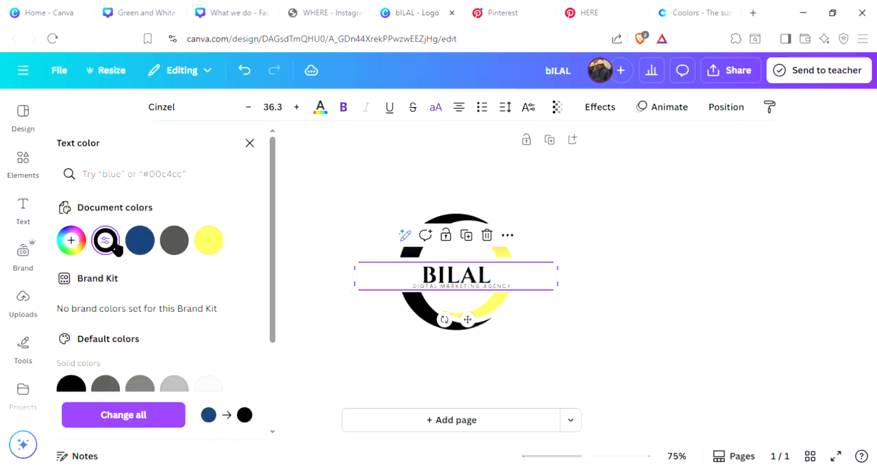
click(135, 425)
click(723, 281)
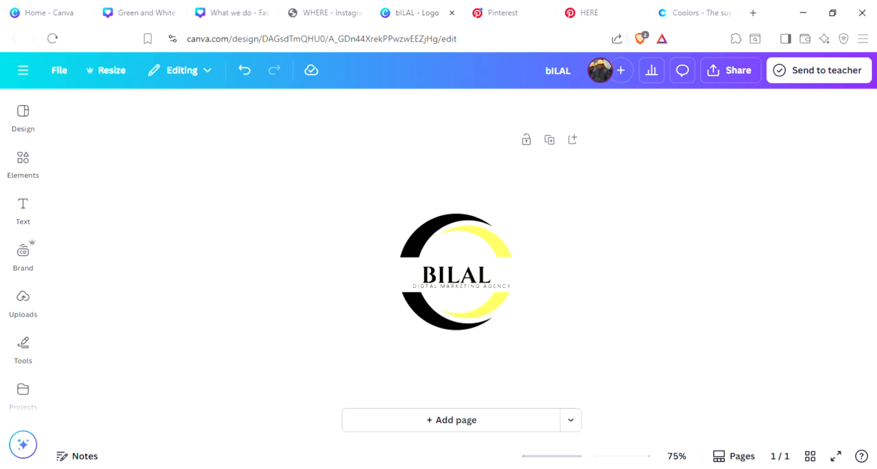
Step: Examine the circle logo template's details, its template style and the similar logo templates offered for this design
click(26, 73)
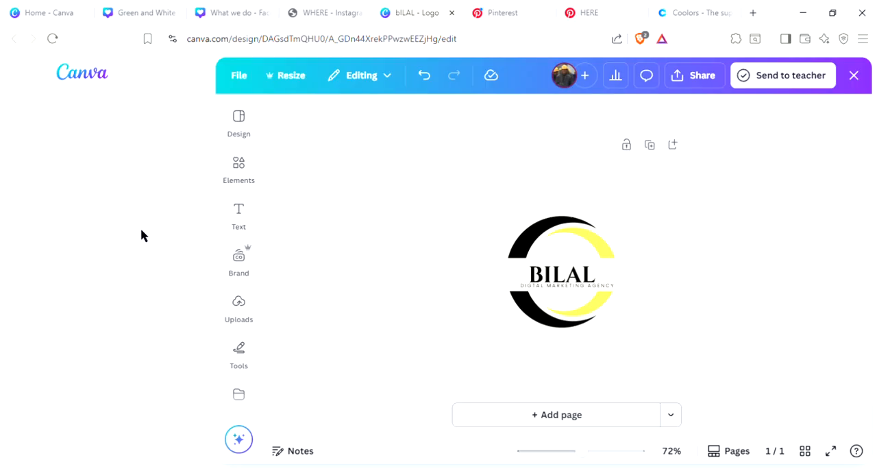
click(245, 120)
click(239, 117)
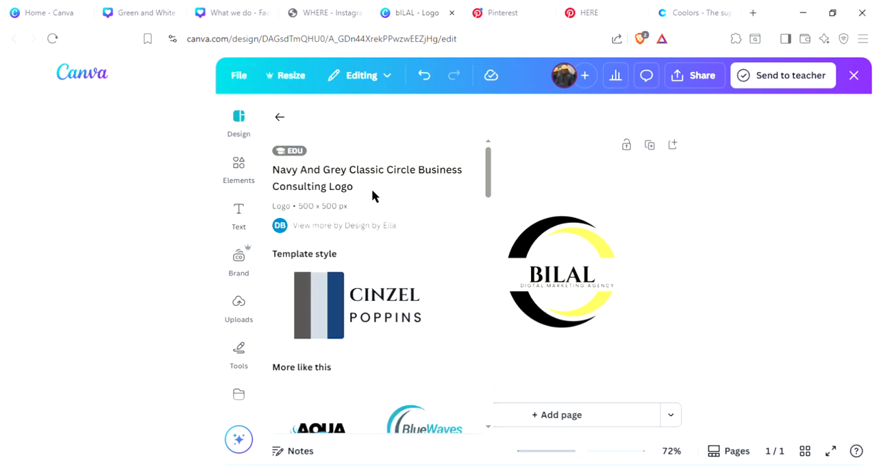
scroll(374, 202, down, 10)
scroll(372, 206, down, 2)
scroll(333, 153, up, 3)
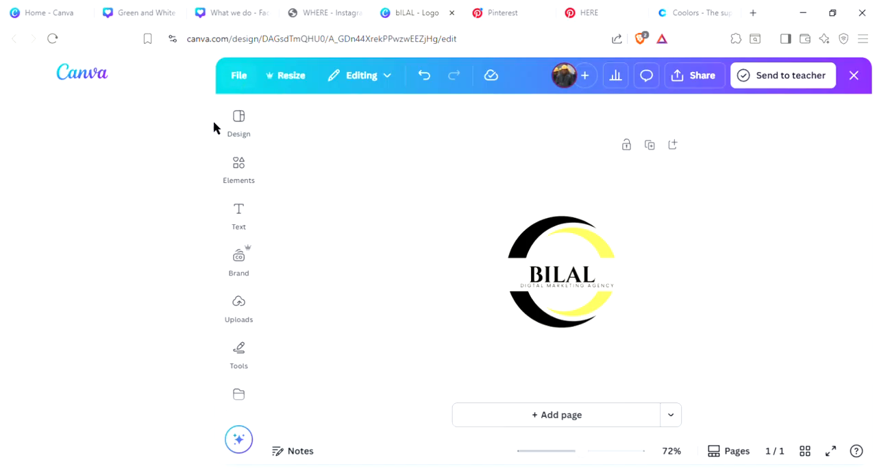
click(241, 129)
scroll(322, 250, down, 2)
scroll(327, 257, down, 5)
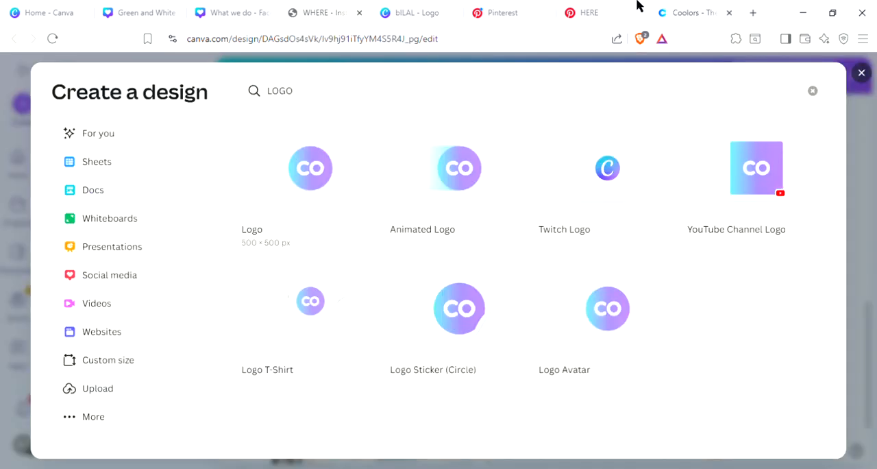
click(508, 7)
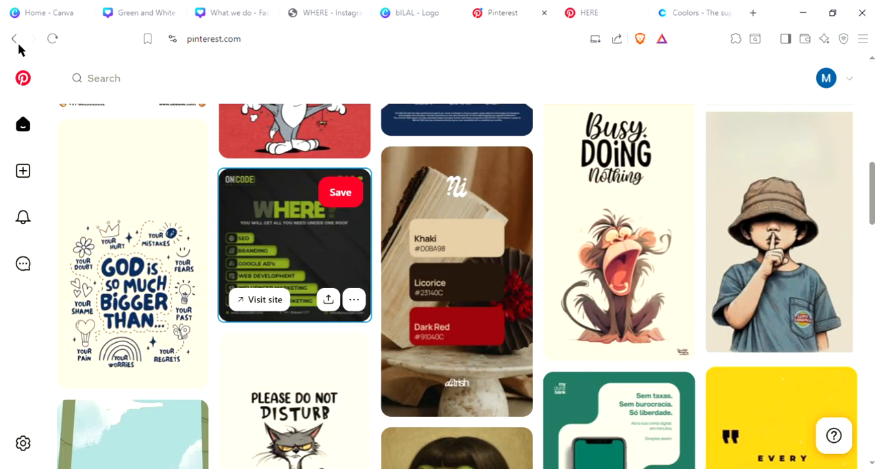
click(14, 39)
click(5, 42)
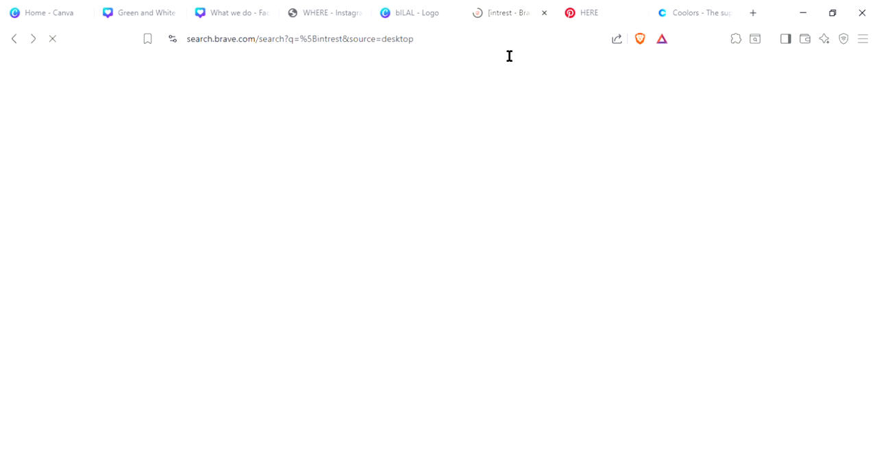
click(509, 48)
text(FACE)
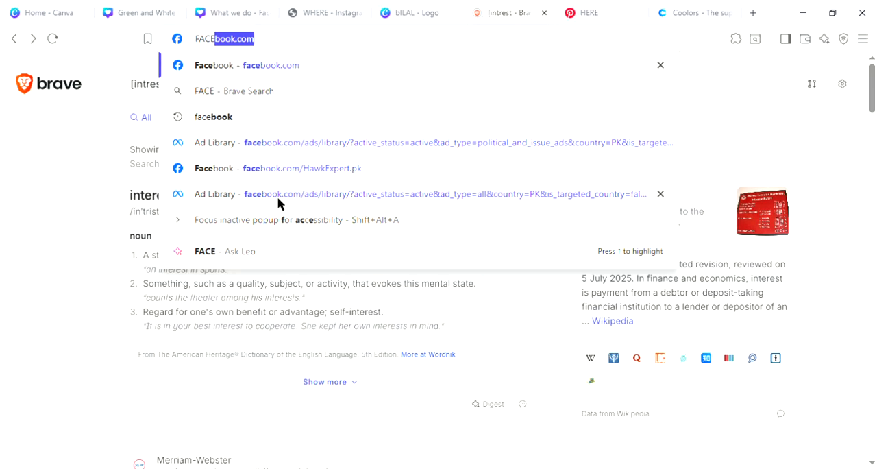
key(Return)
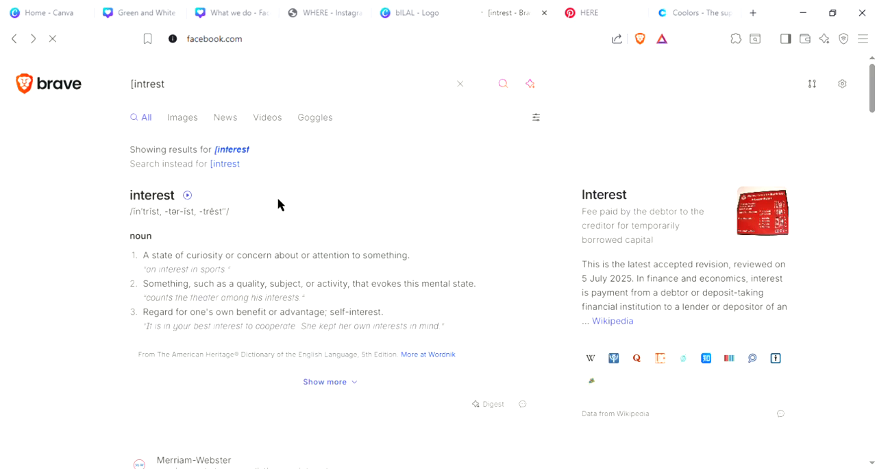
click(182, 85)
text(FAC)
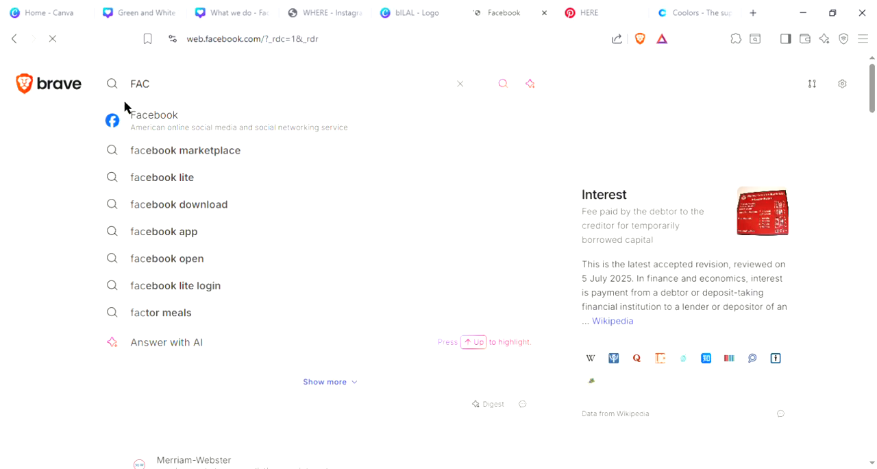
click(545, 14)
Step: Close the Coolors page and open Facebook in a new browser tab
click(660, 15)
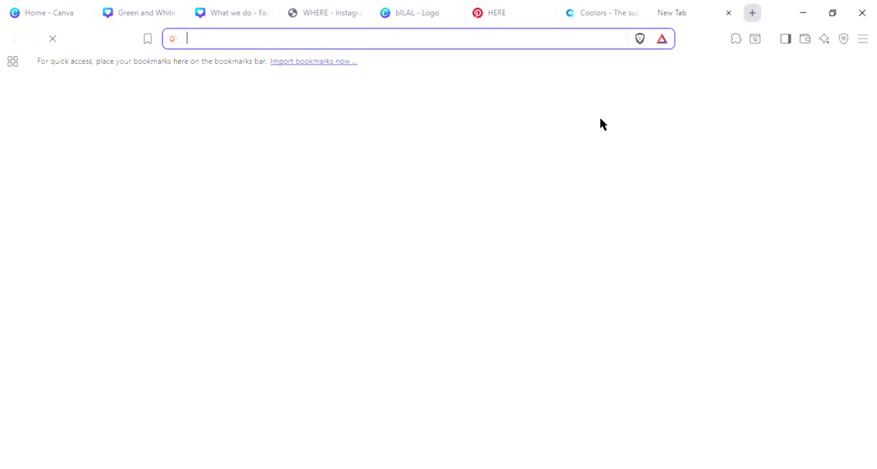
click(635, 13)
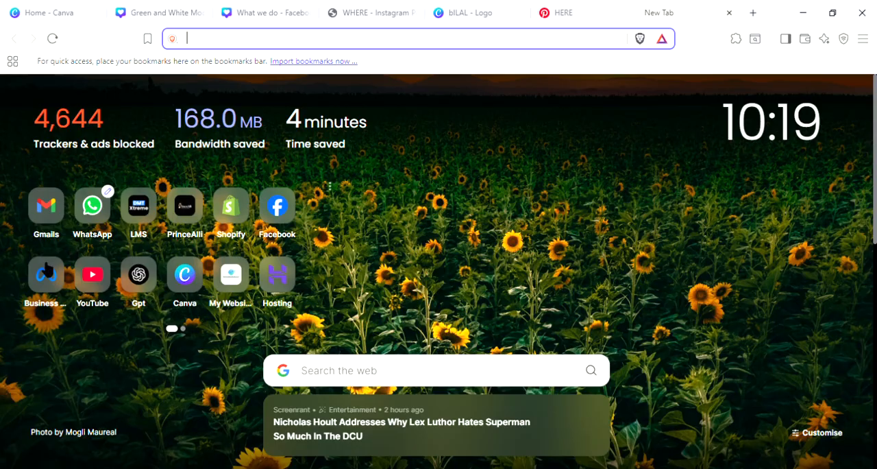
click(283, 231)
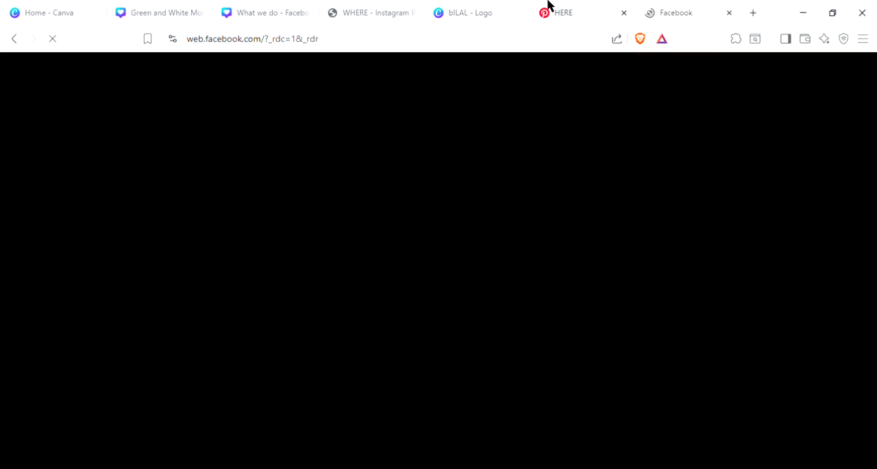
click(548, 6)
scroll(483, 272, down, 4)
scroll(435, 274, down, 2)
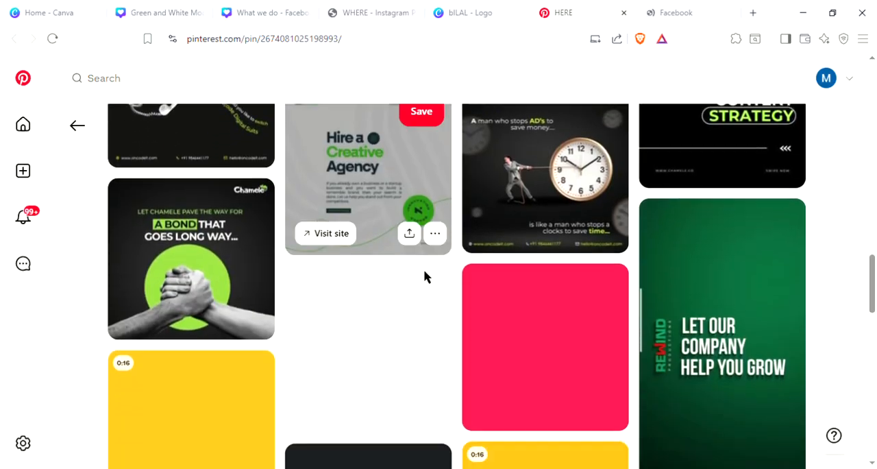
scroll(373, 268, up, 2)
click(717, 6)
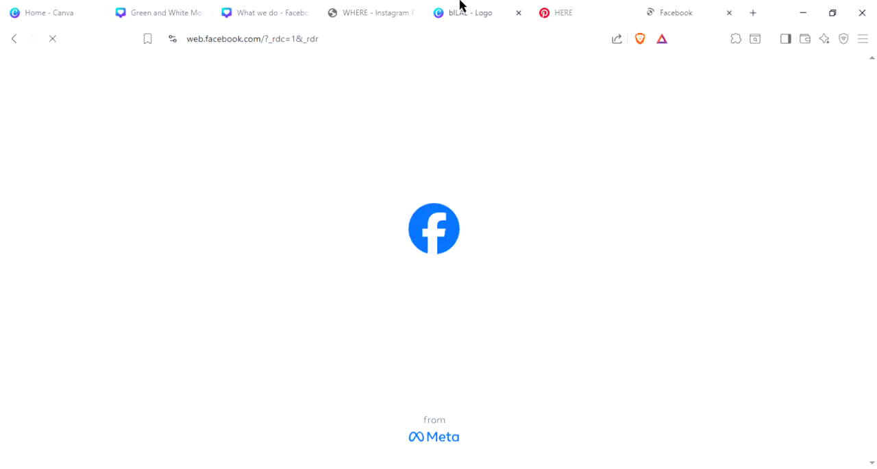
click(502, 6)
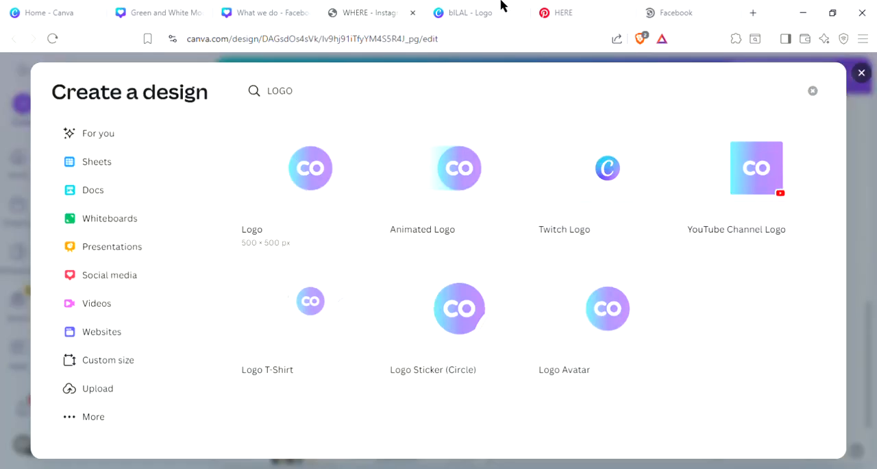
click(703, 6)
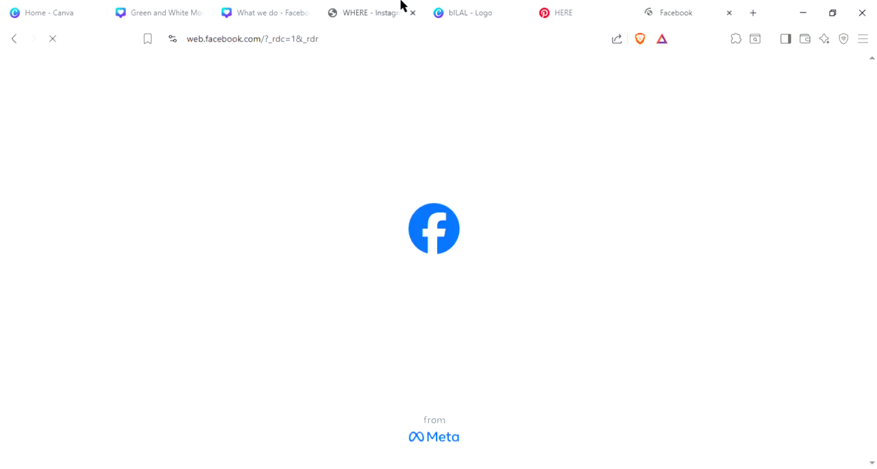
Step: Return to the logo design in Canva and retry loading the starred items
click(454, 7)
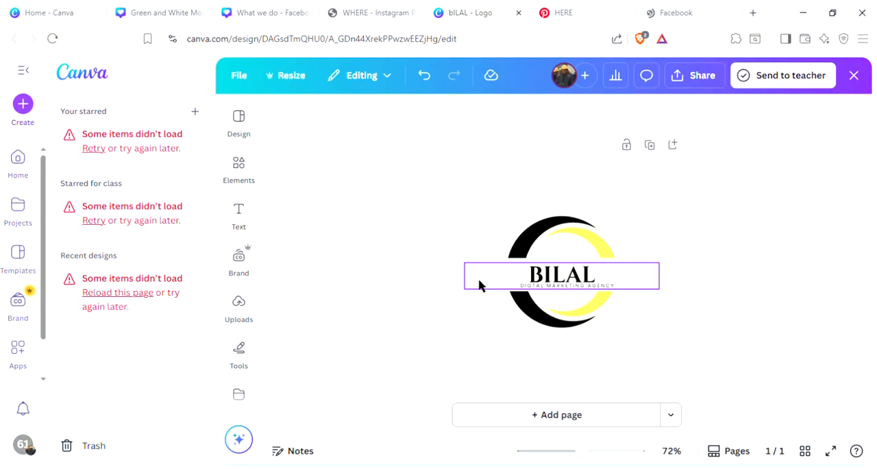
click(101, 147)
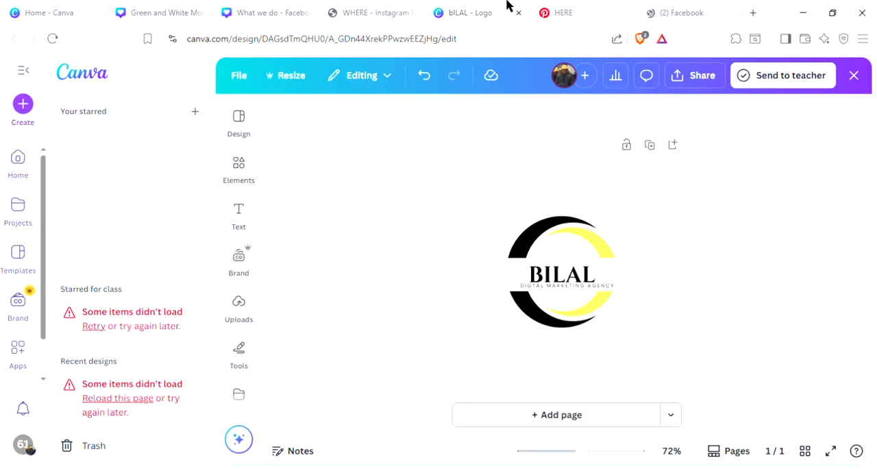
click(591, 7)
Step: Switch to Facebook and search it for the agency owner's first name followed by "ADS"
click(671, 6)
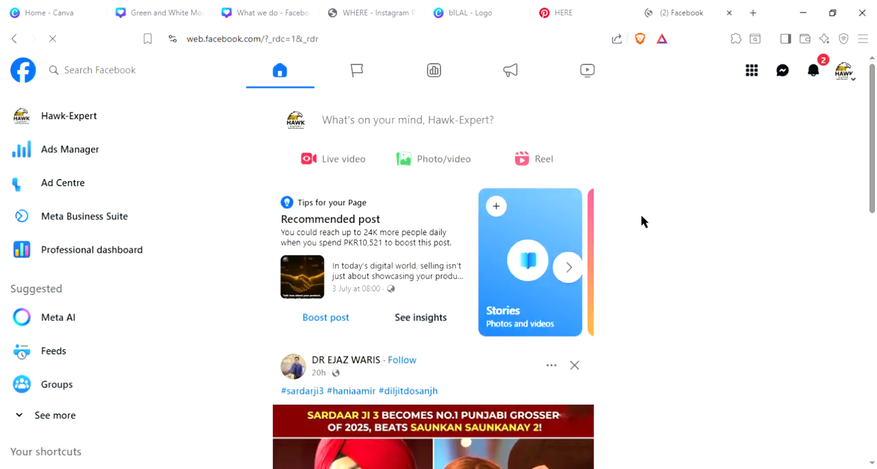
scroll(342, 286, down, 1)
scroll(344, 286, up, 1)
click(89, 70)
text(B)
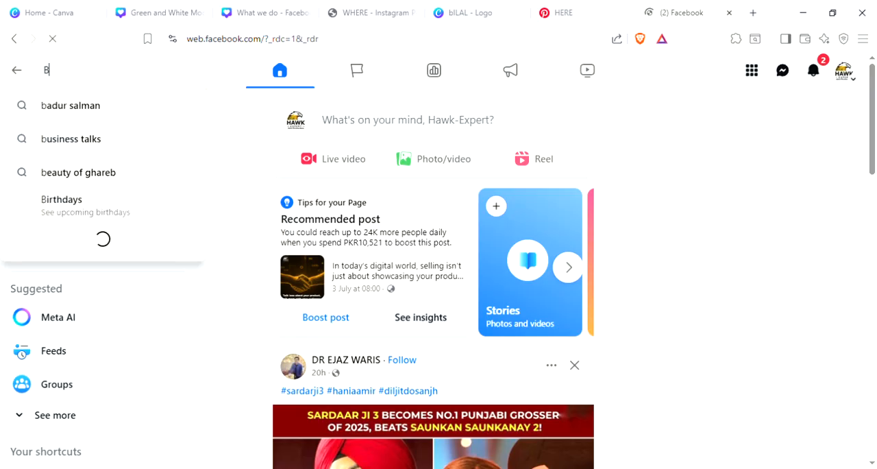
text(ILAL ADS)
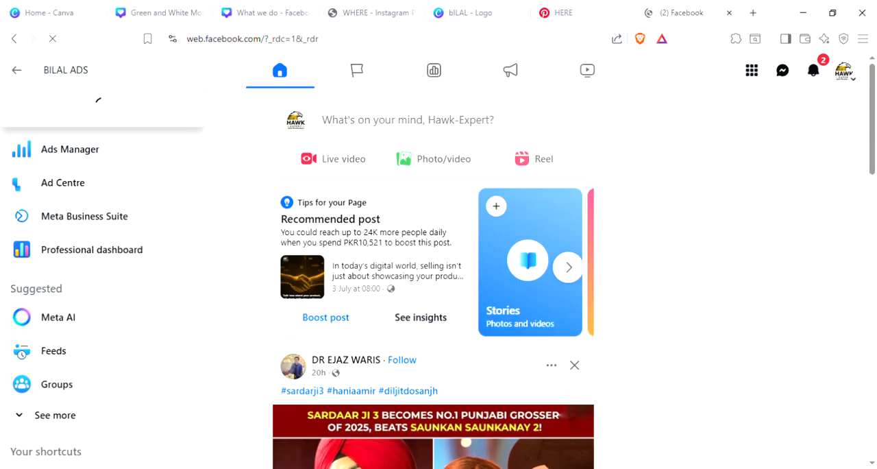
key(Return)
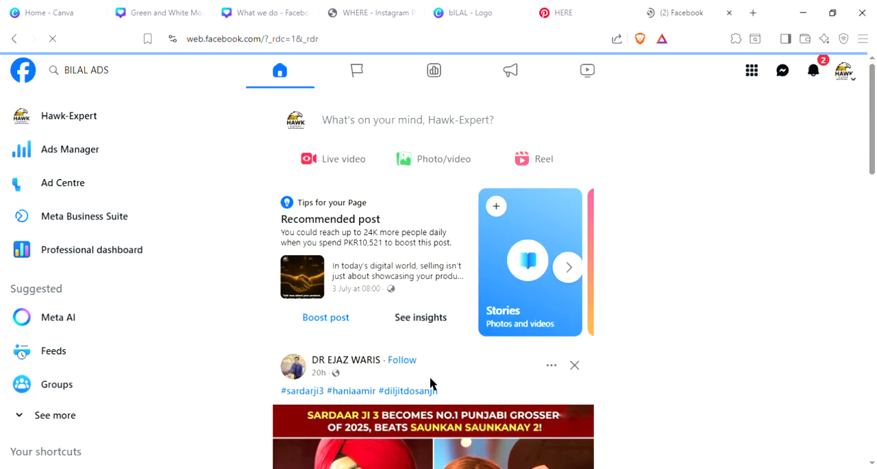
scroll(460, 370, down, 2)
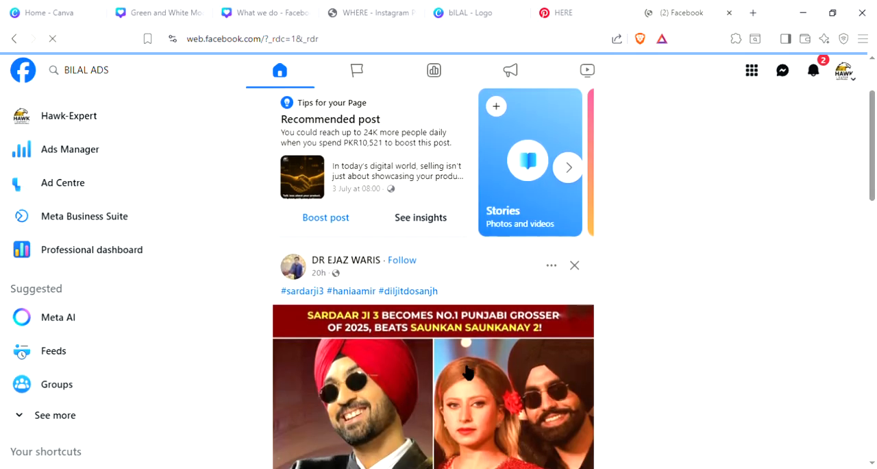
scroll(452, 357, down, 6)
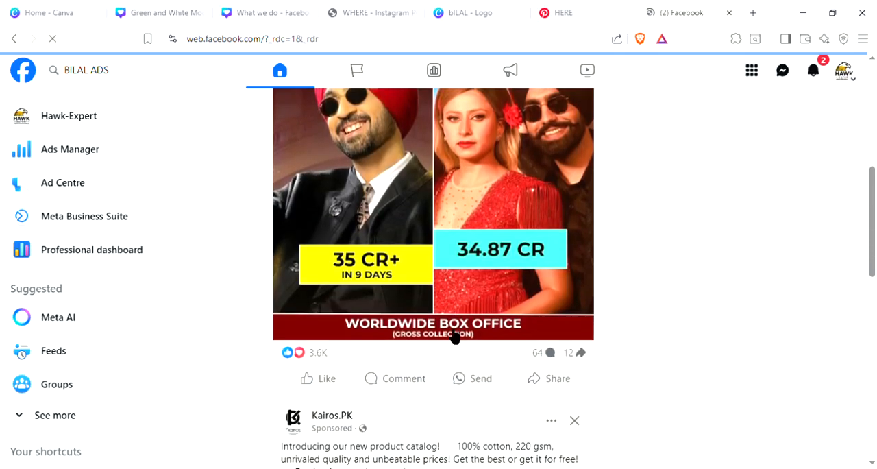
scroll(418, 329, up, 4)
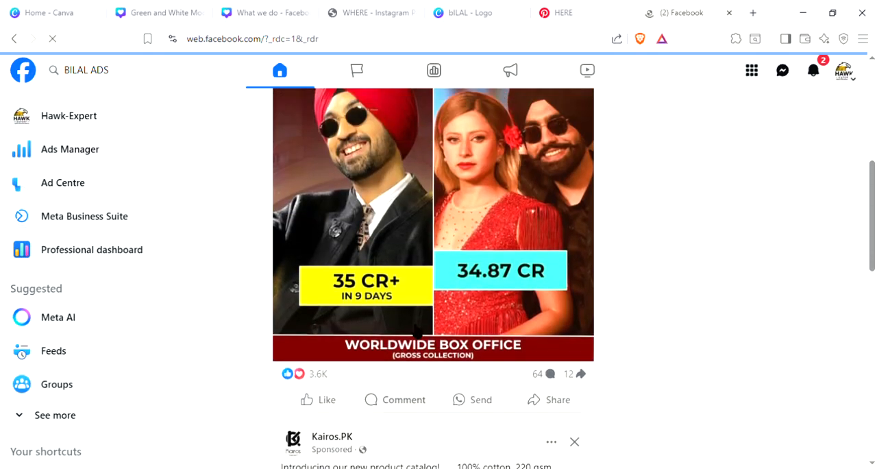